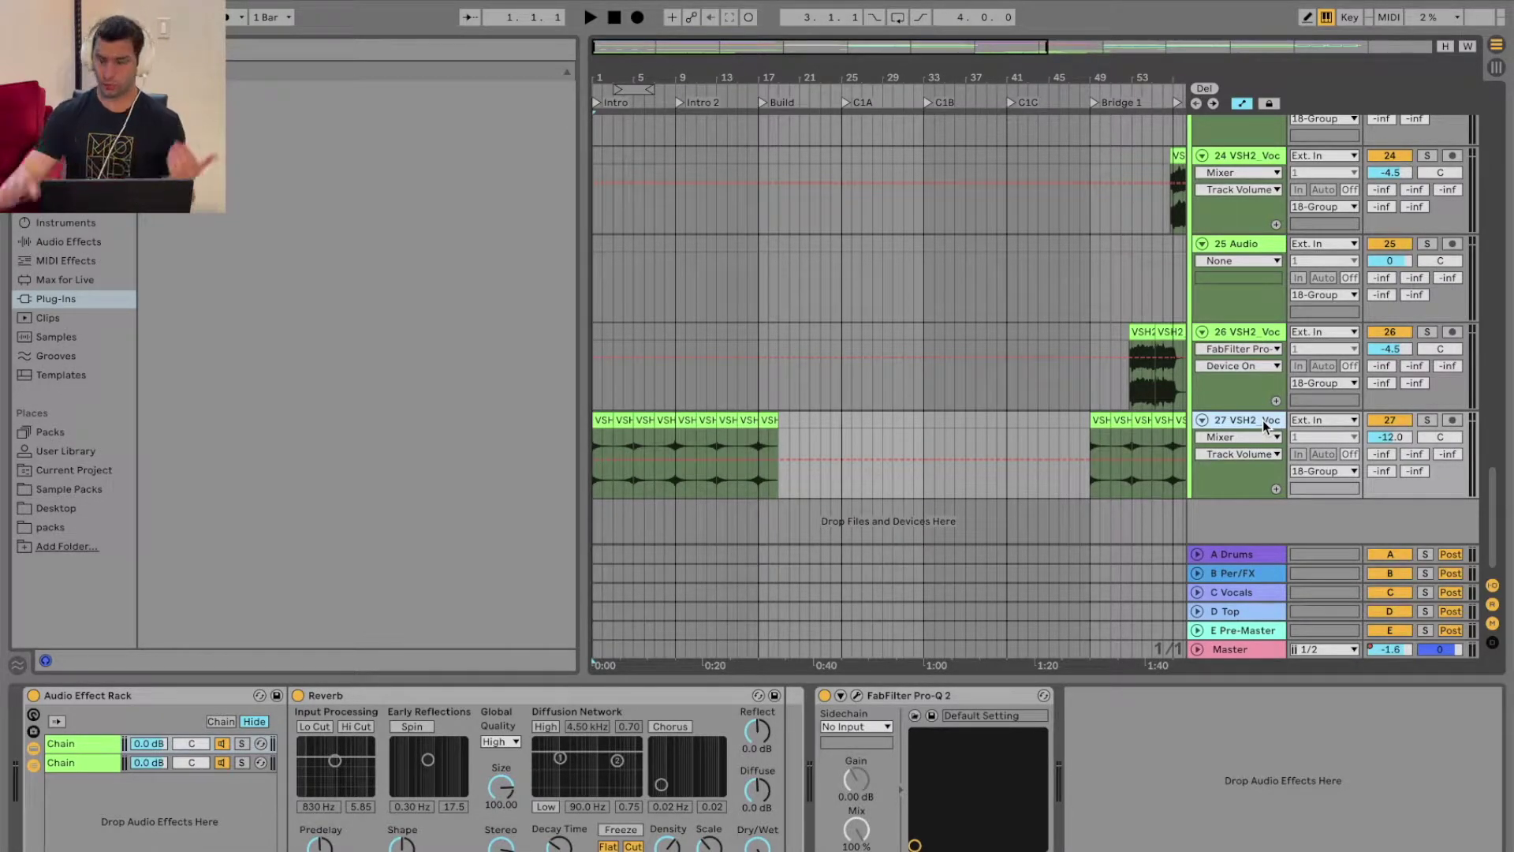
# - Play the arrangement from near the end of the Intro and review the tracks feeding it
pyautogui.scroll(5, 865, 319)
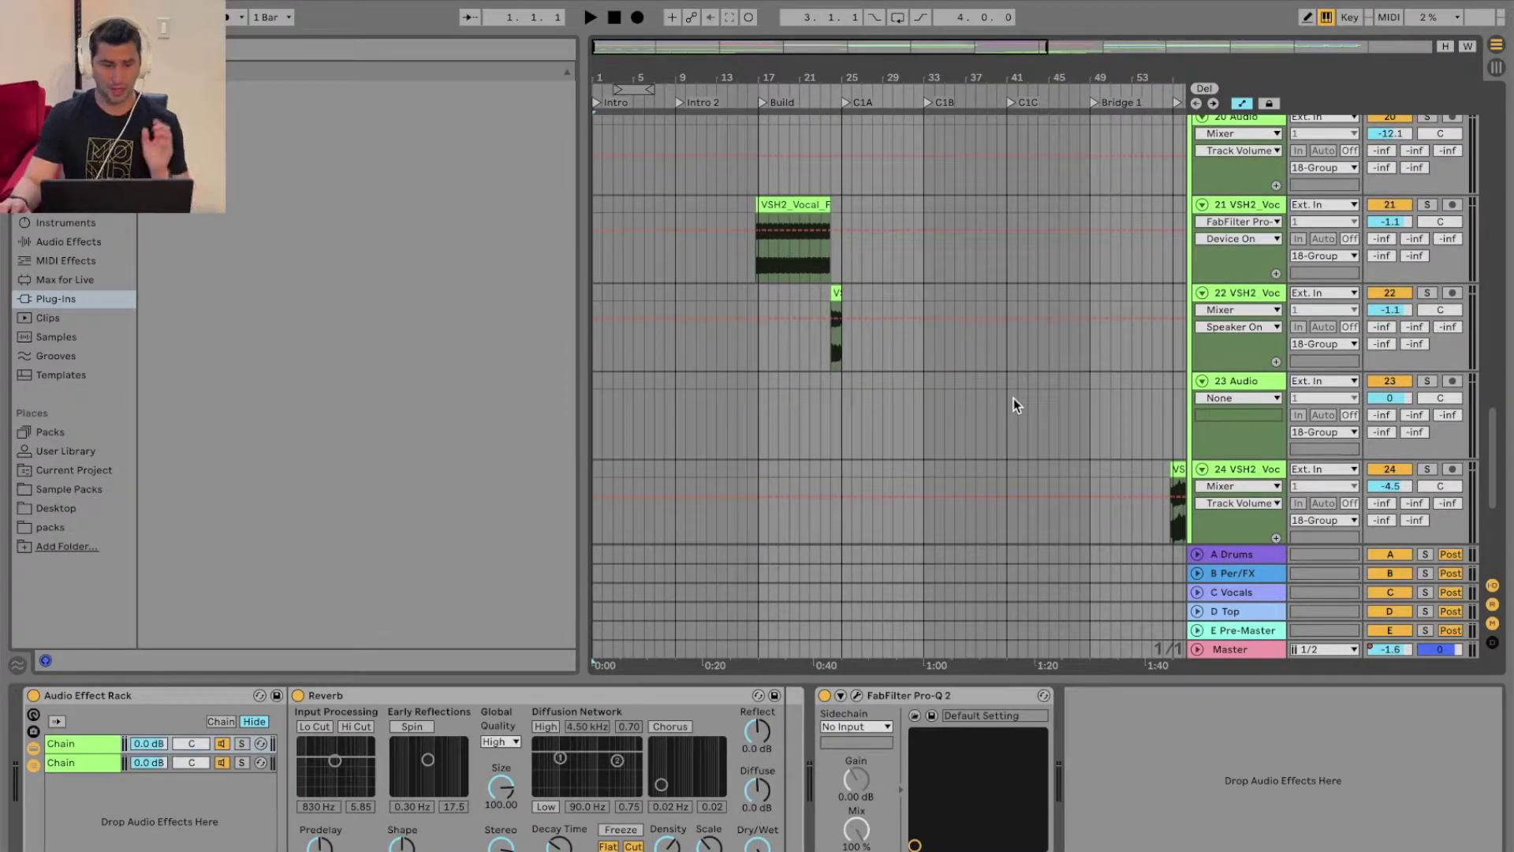
pyautogui.scroll(15, 1011, 399)
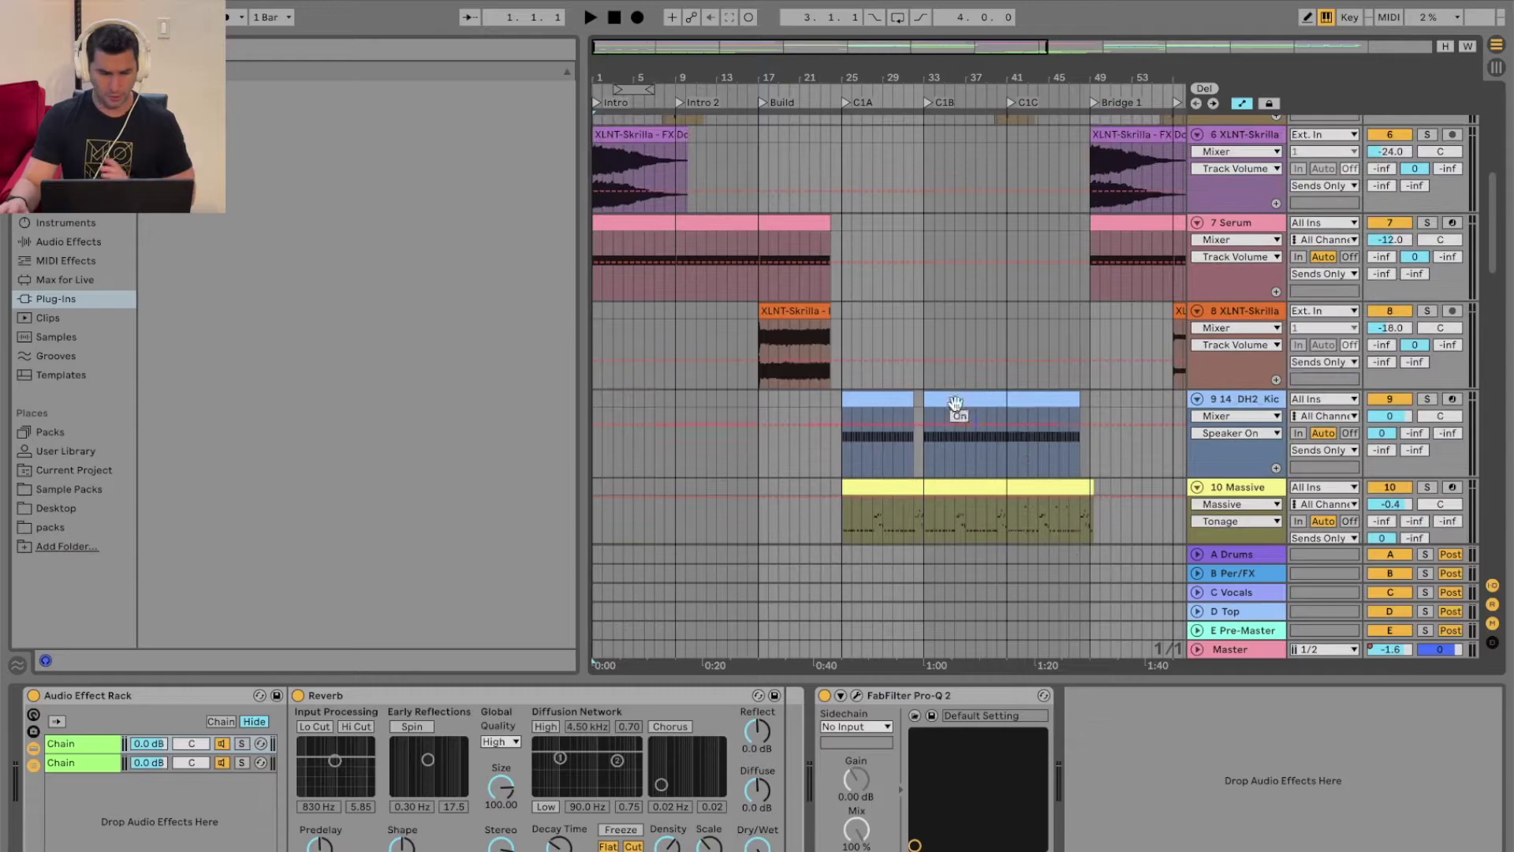
pyautogui.moveTo(736, 77); pyautogui.dragTo(733, 93)
pyautogui.click(713, 90)
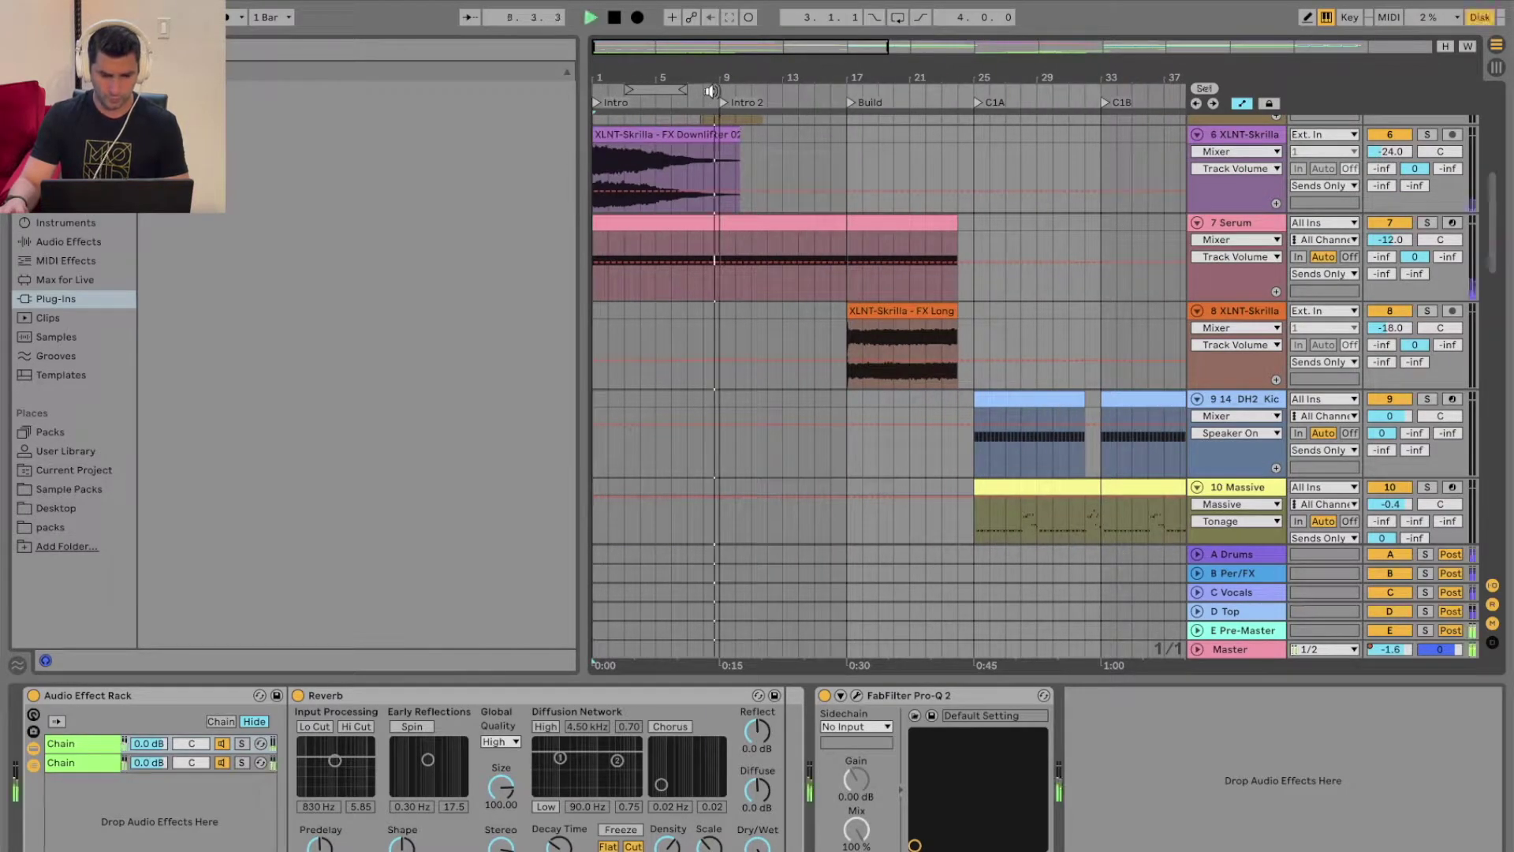
pyautogui.scroll(-2, 903, 252)
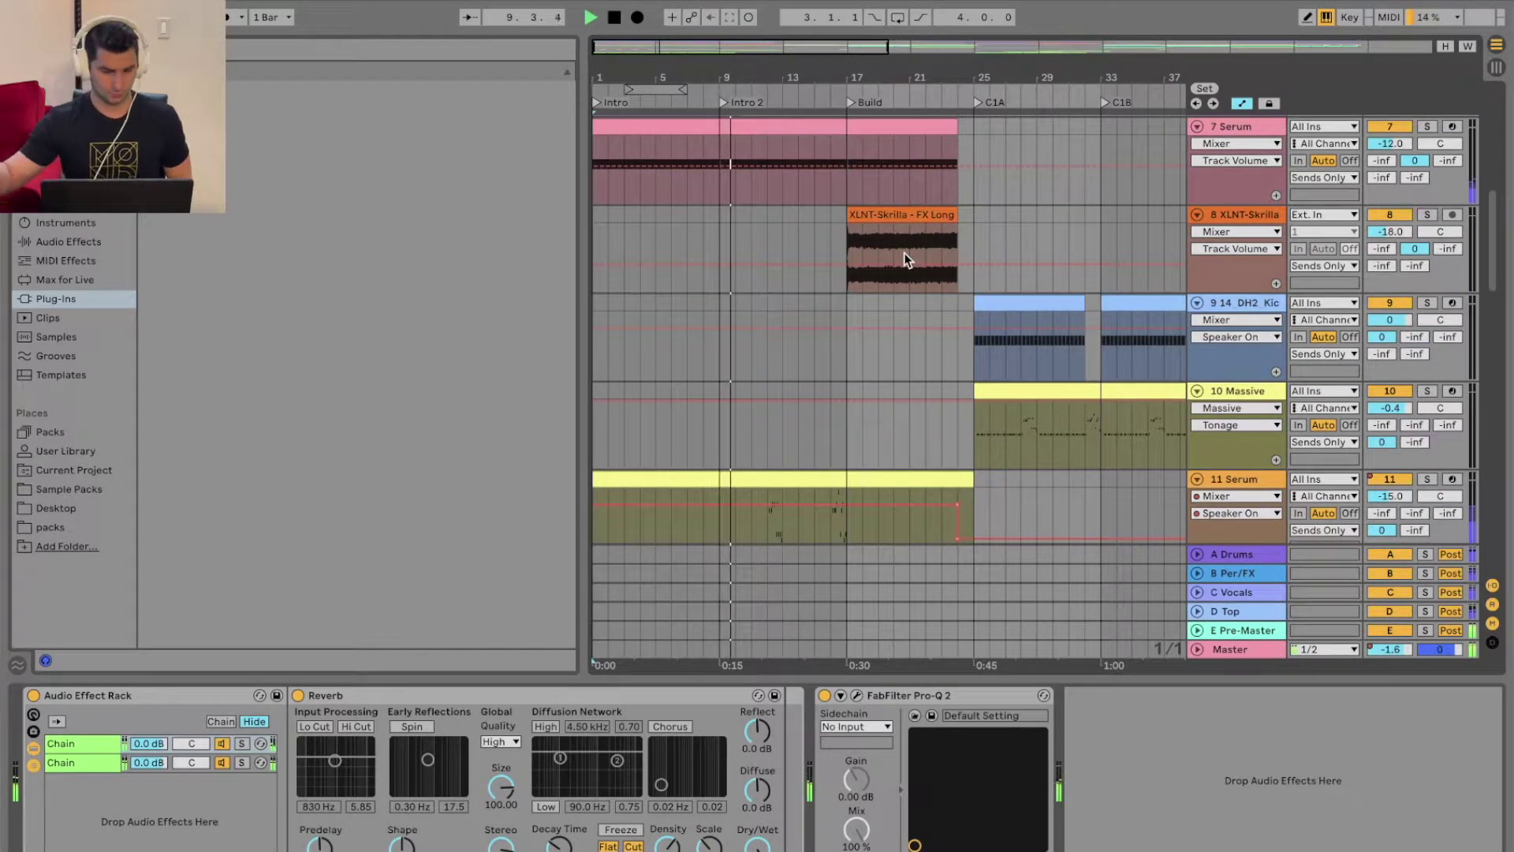
pyautogui.scroll(-2, 948, 248)
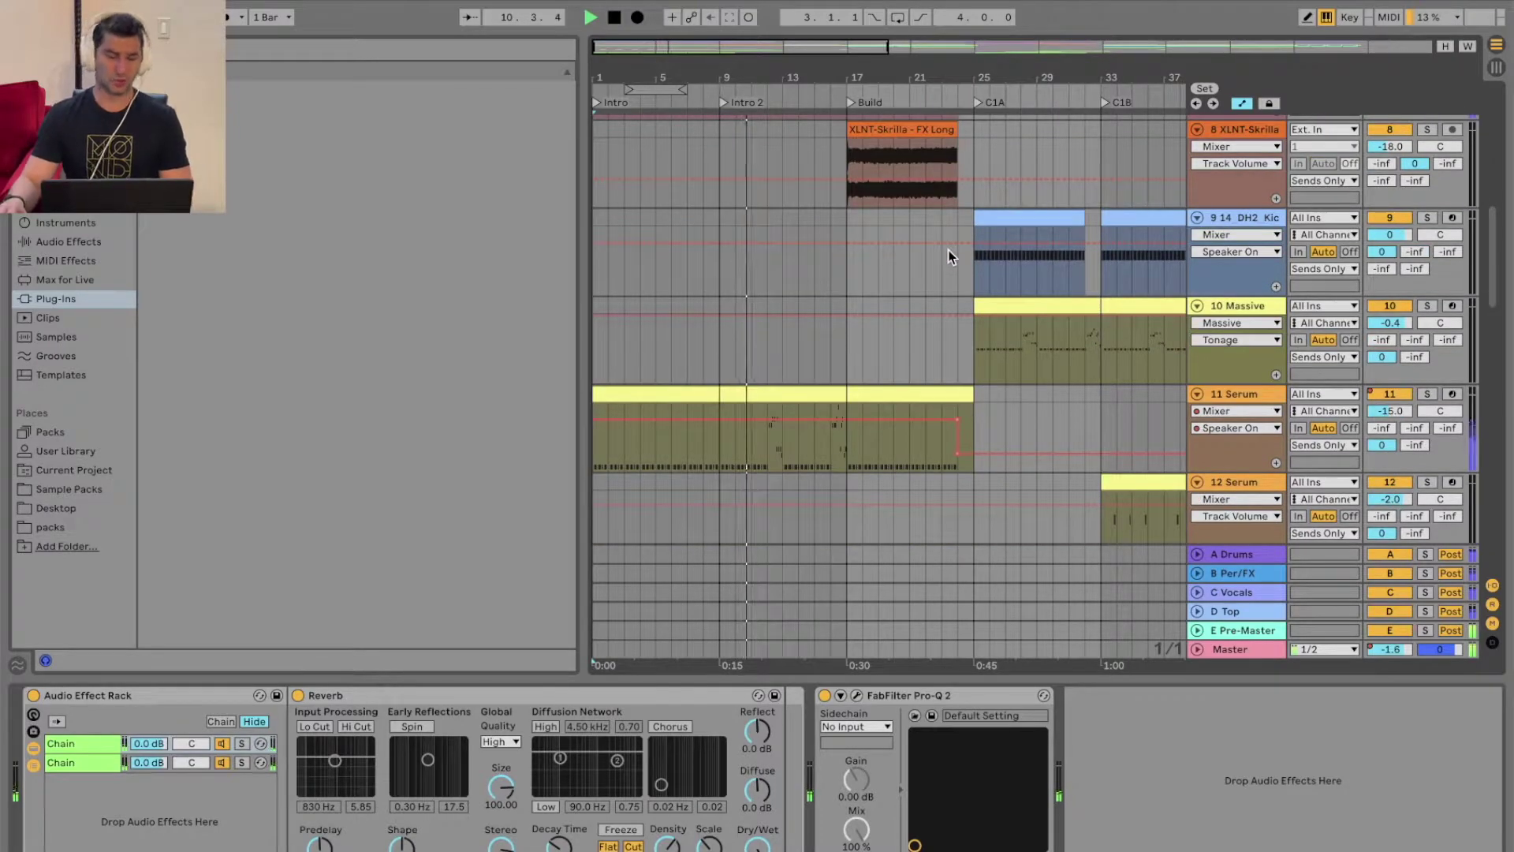
# - Play the arrangement from just before the C1A section to hear the drop
pyautogui.click(965, 86)
pyautogui.press('+')
pyautogui.press('+')
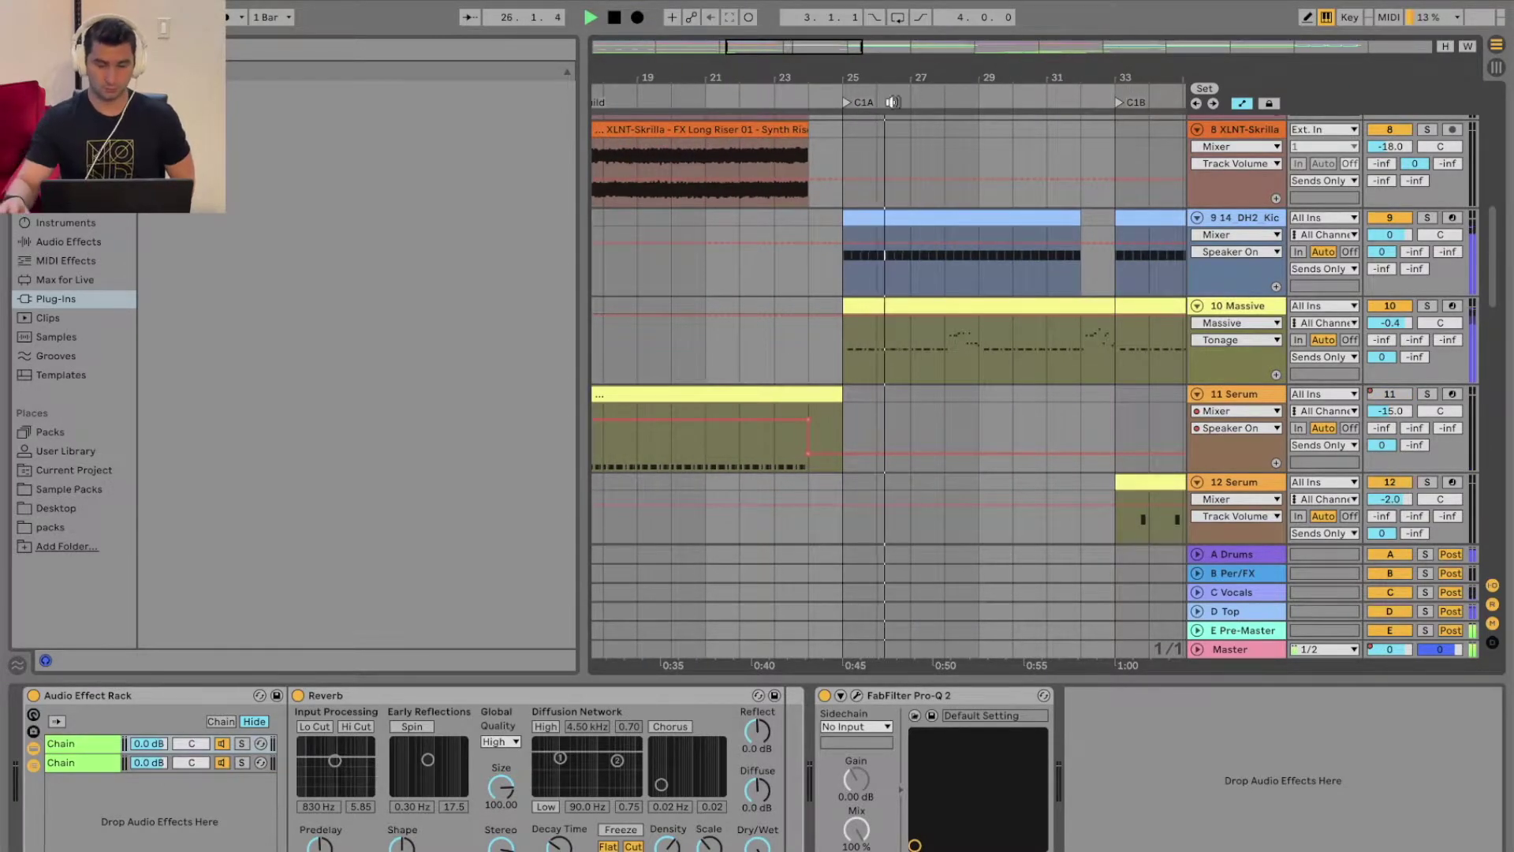
pyautogui.scroll(-1, 906, 247)
pyautogui.moveTo(1009, 81); pyautogui.dragTo(906, 74)
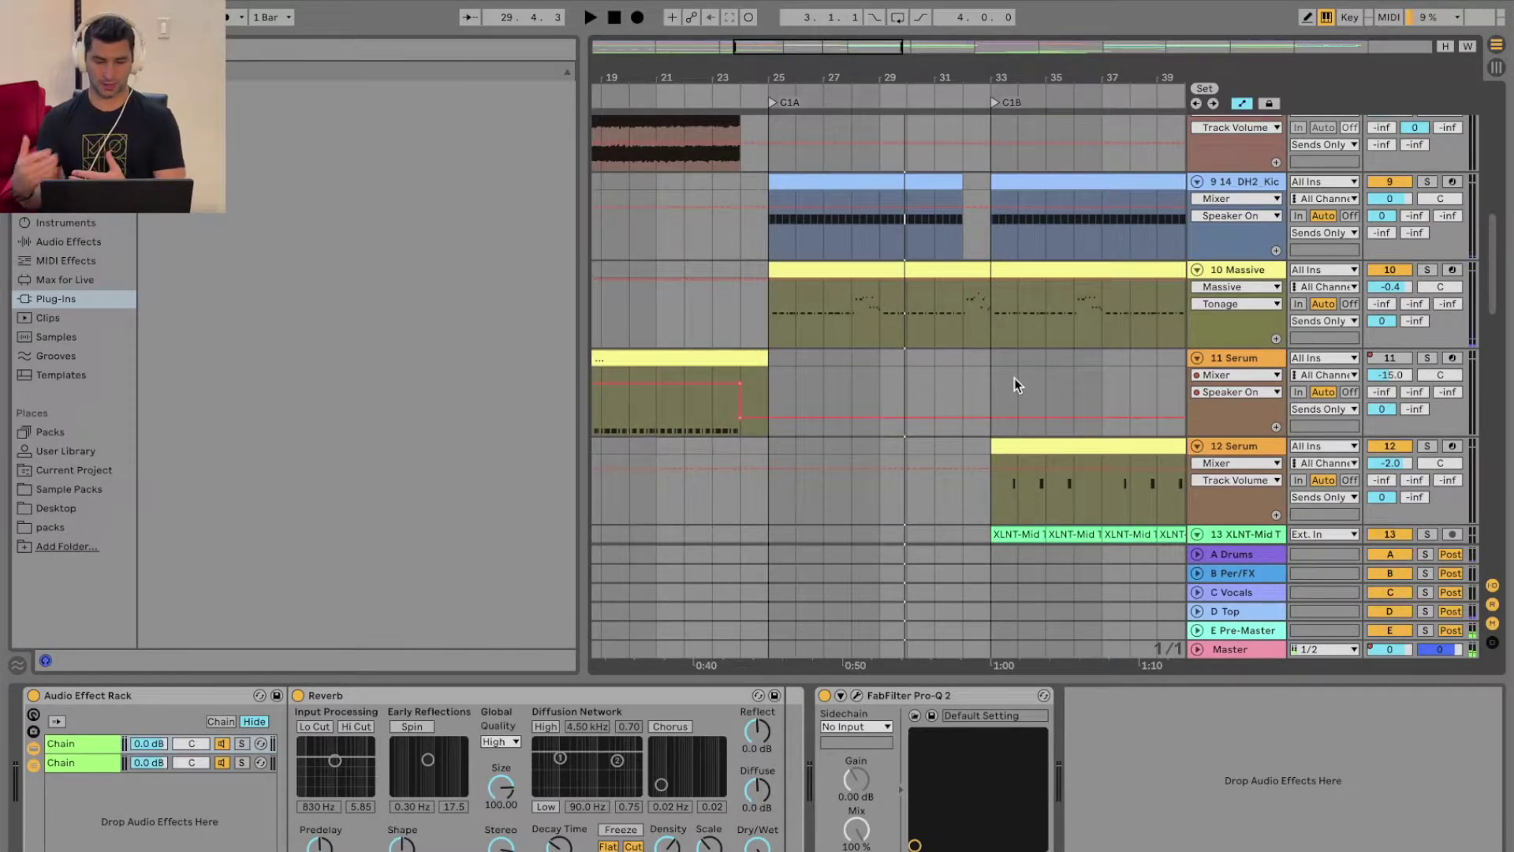
# - Solo vocal track 27 and play its clips within the Intro
pyautogui.scroll(-15, 1014, 377)
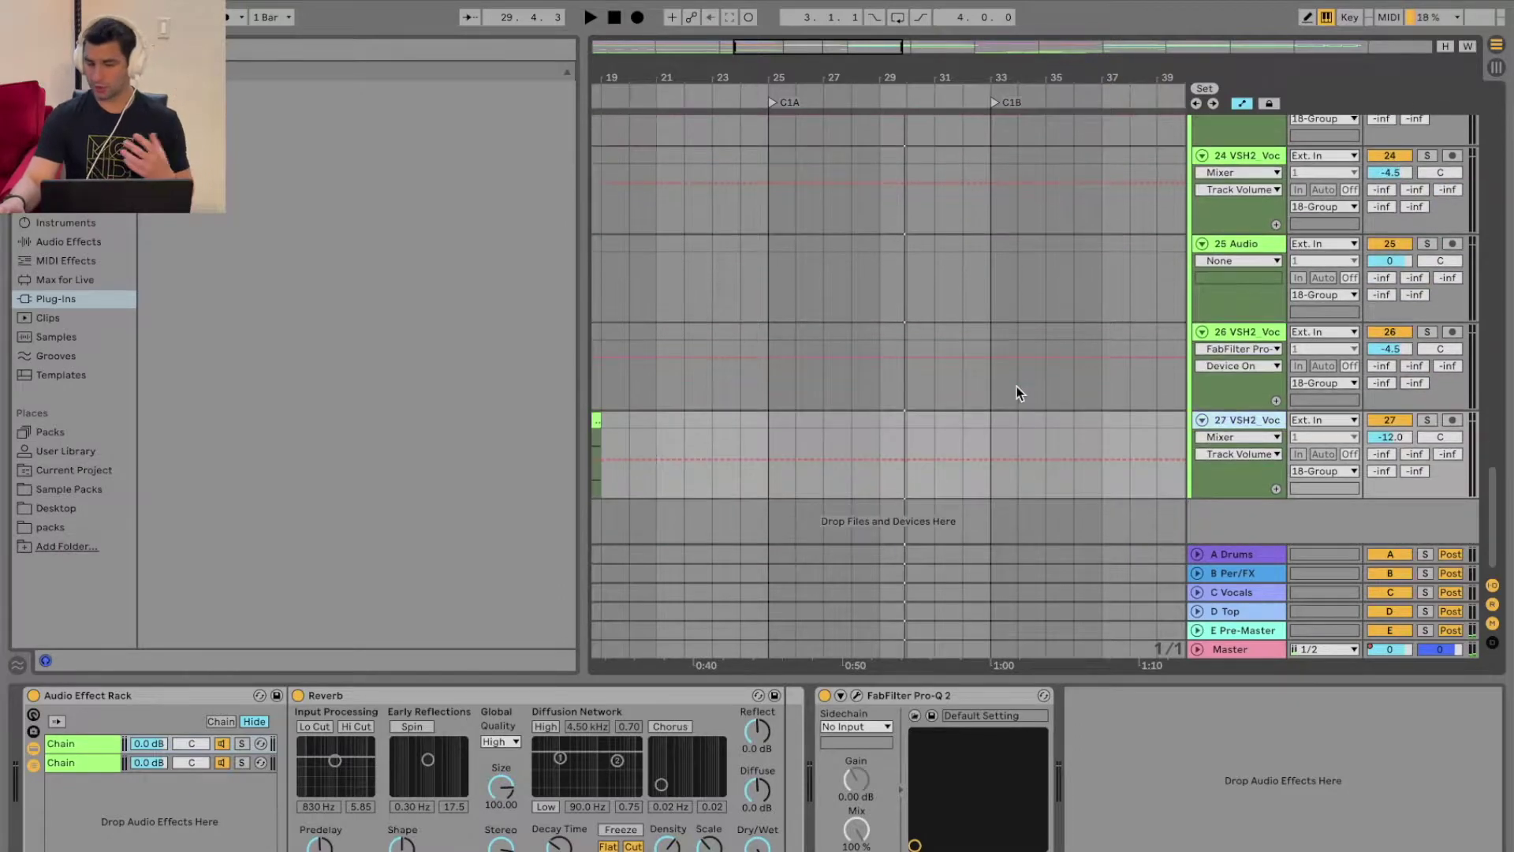
pyautogui.moveTo(938, 79); pyautogui.dragTo(941, 70)
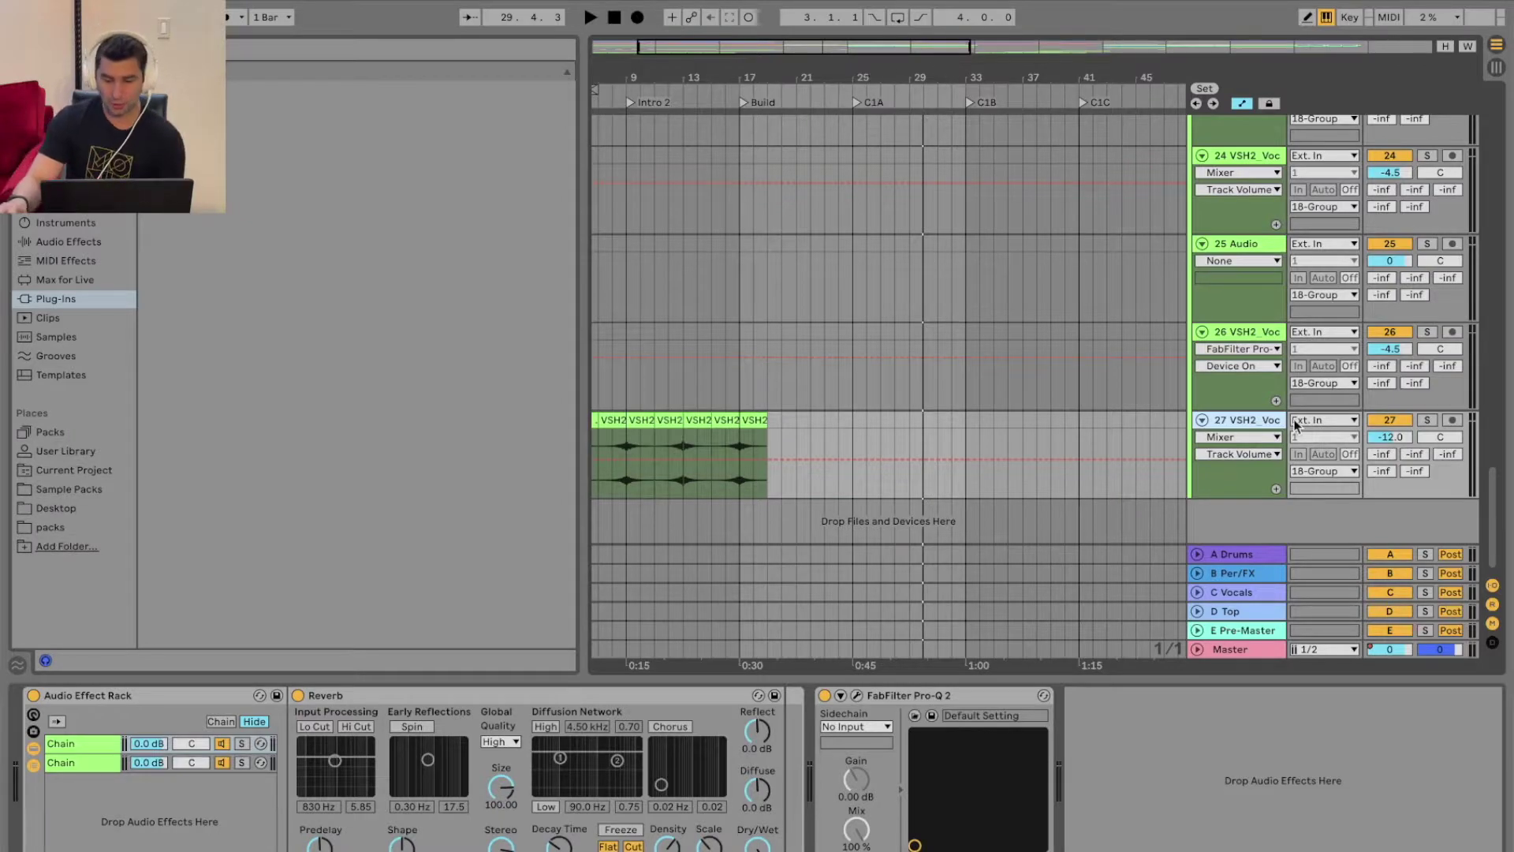
pyautogui.moveTo(897, 67); pyautogui.dragTo(1023, 135)
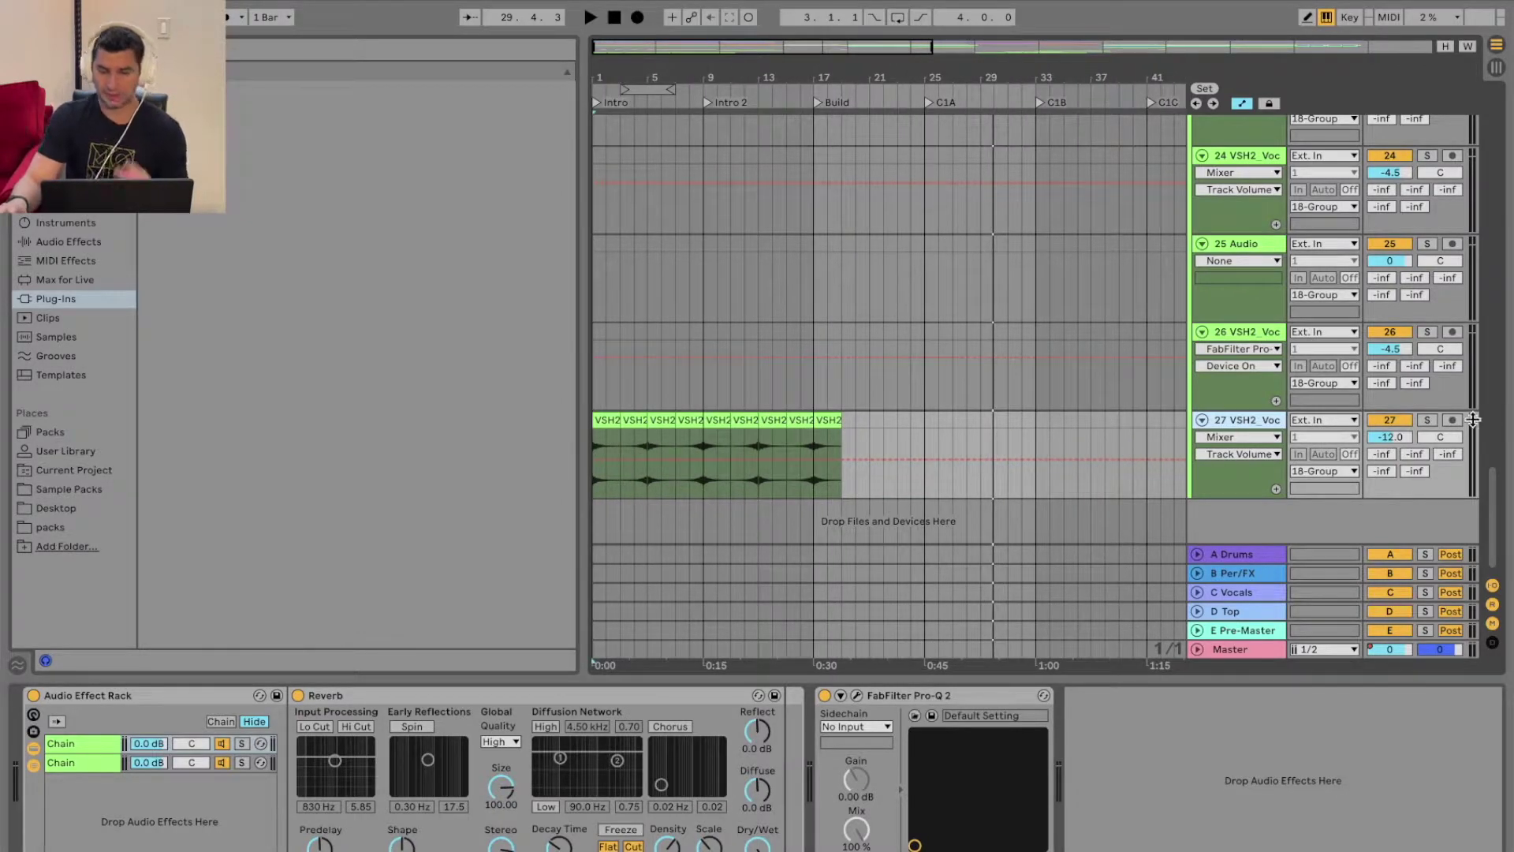
pyautogui.click(1427, 419)
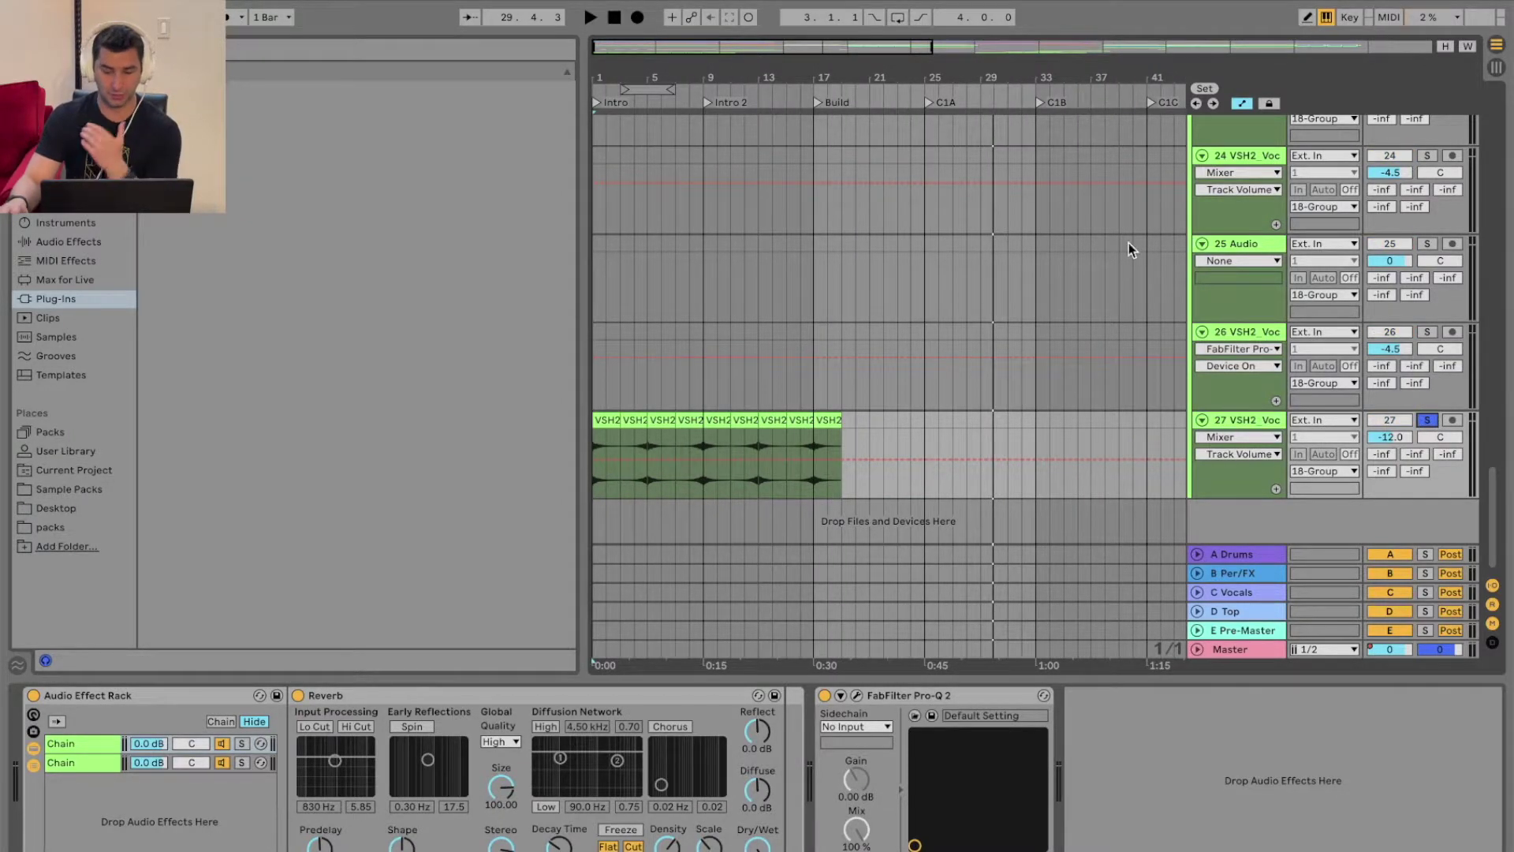
pyautogui.click(591, 17)
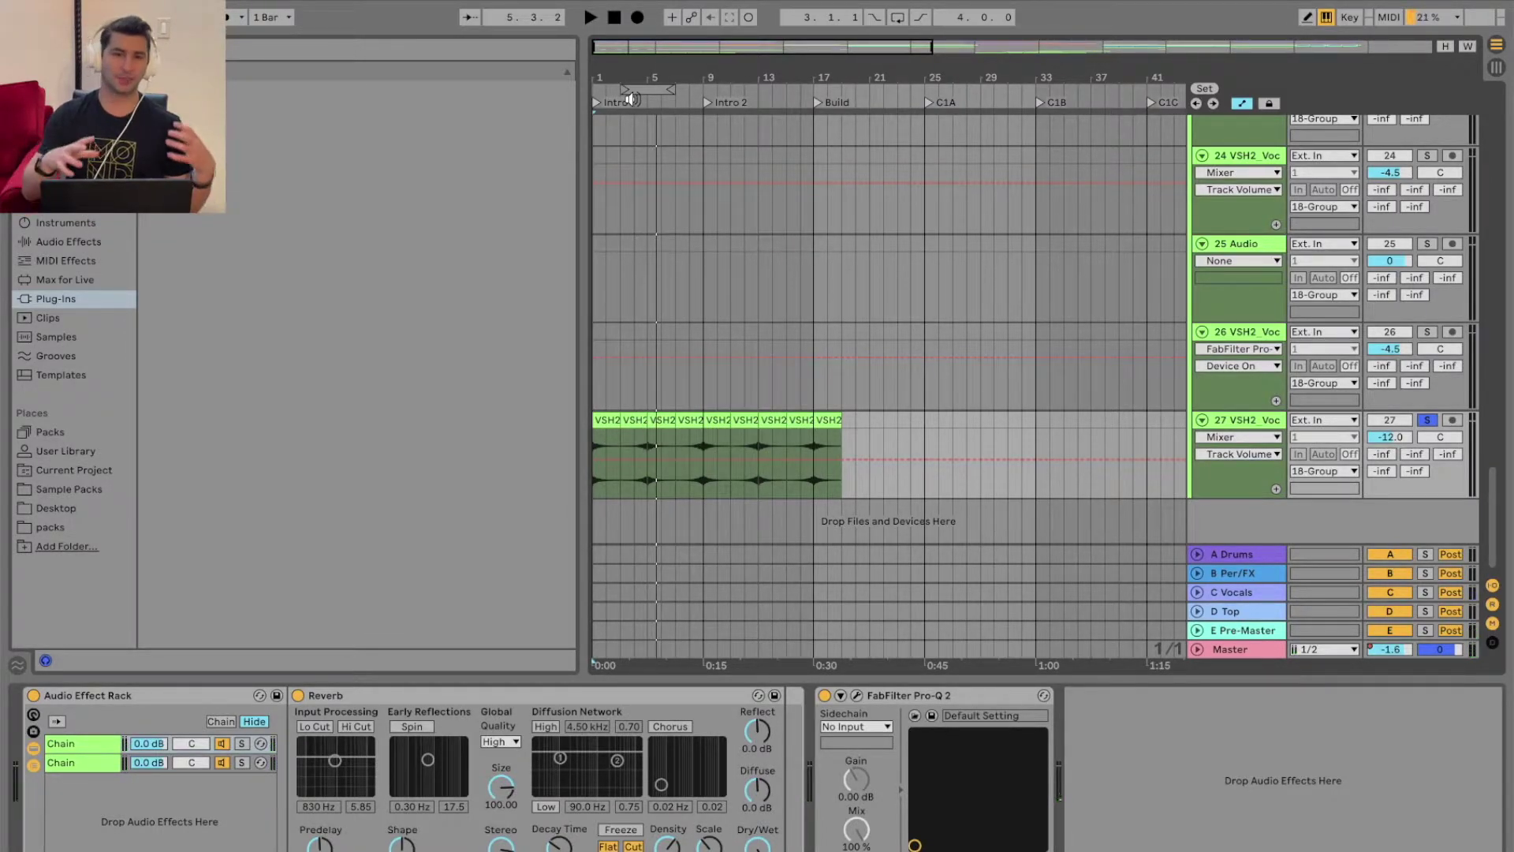
# - Unsolo track 27 and play the Intro with all tracks sounding
pyautogui.click(1427, 420)
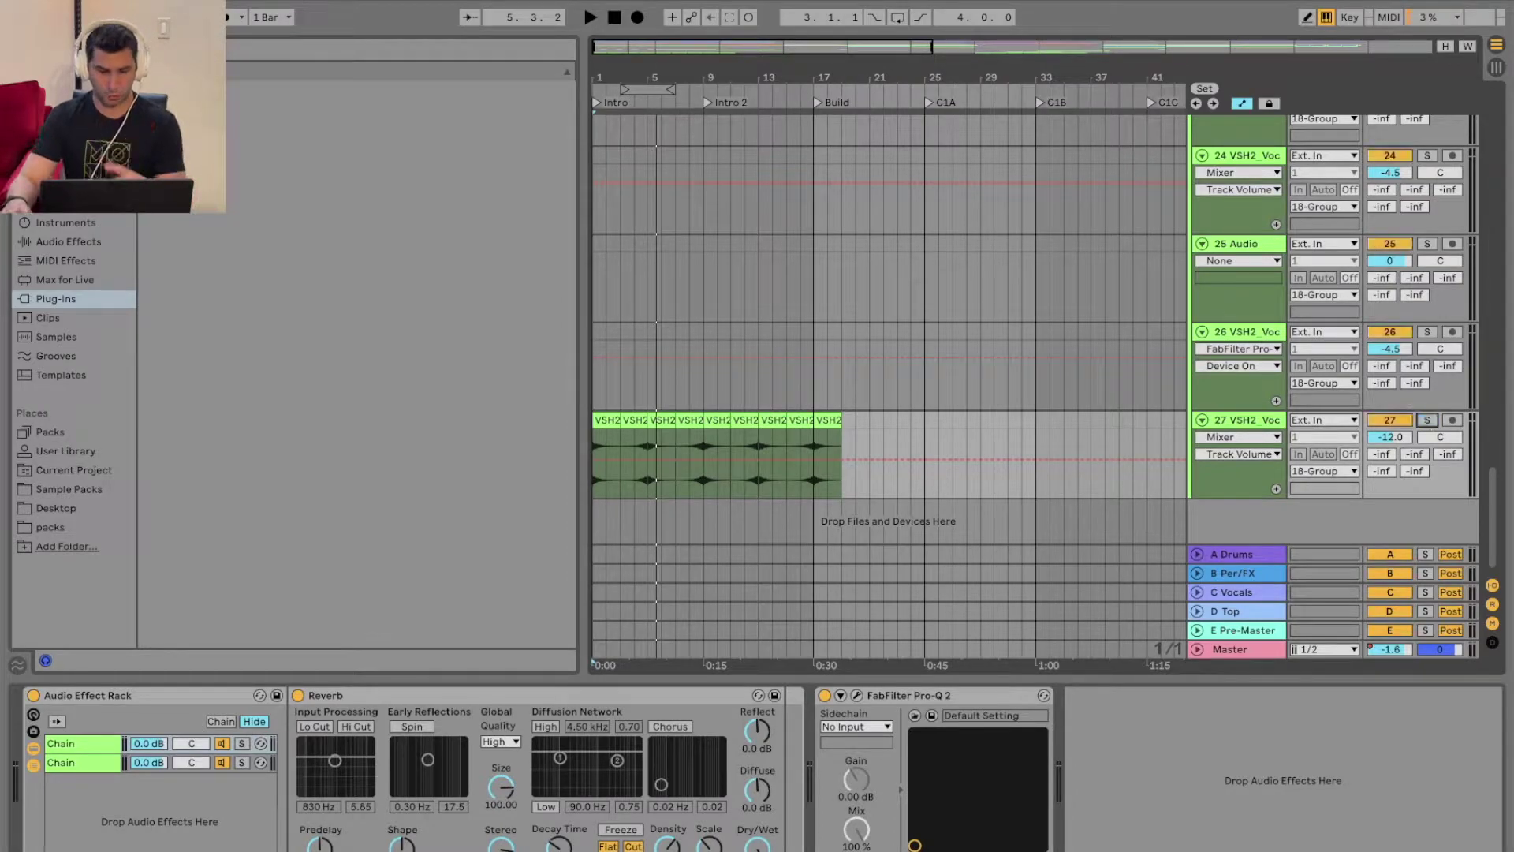
pyautogui.click(614, 17)
pyautogui.click(592, 16)
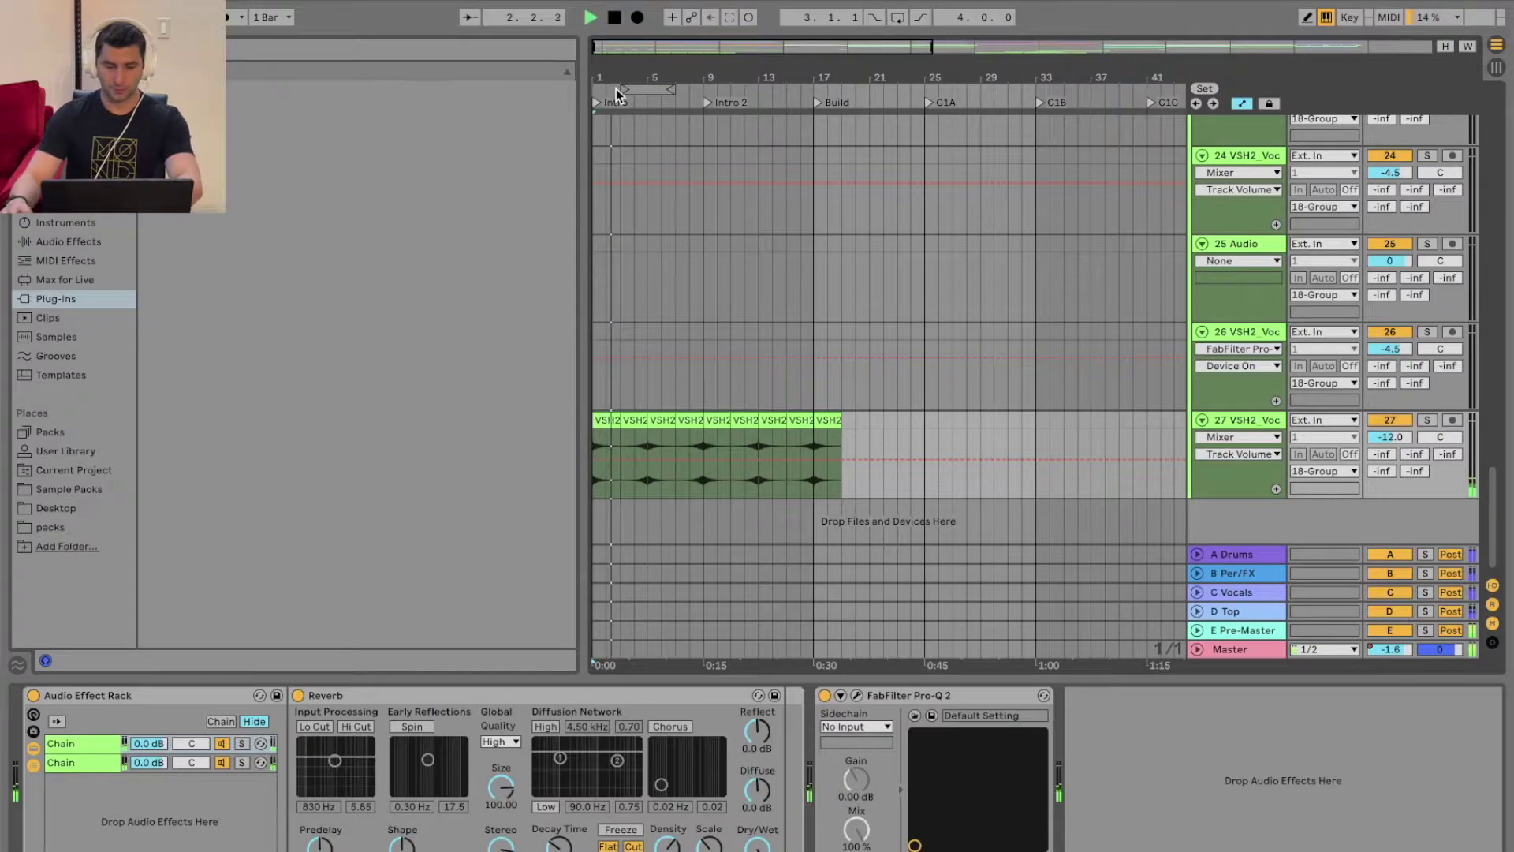
pyautogui.press('+')
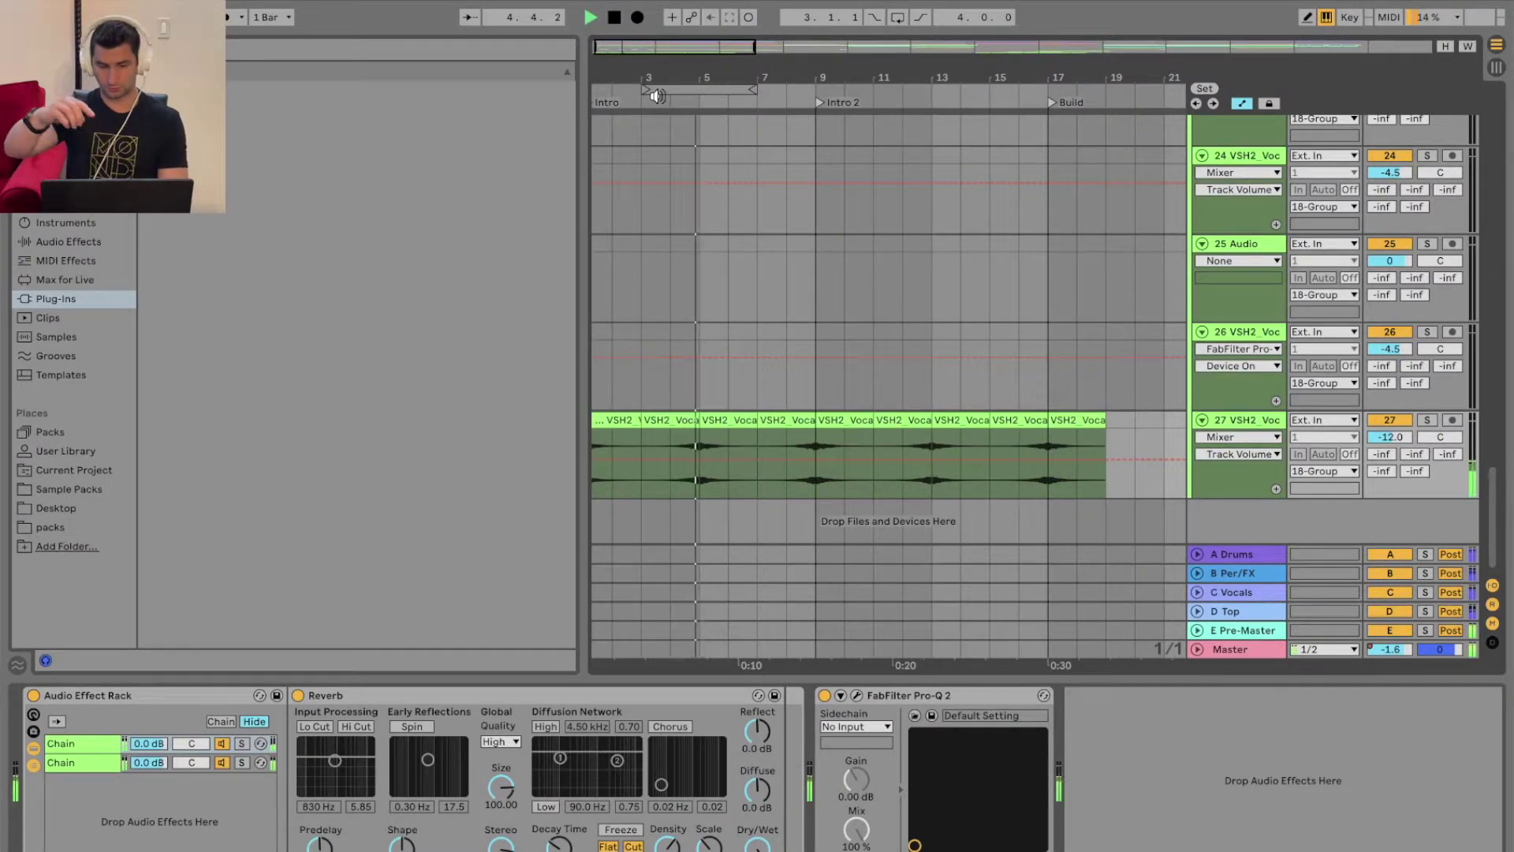
pyautogui.press('space')
# - Mute vocal track 27 and play the Intro without it
pyautogui.click(1389, 423)
pyautogui.click(669, 103)
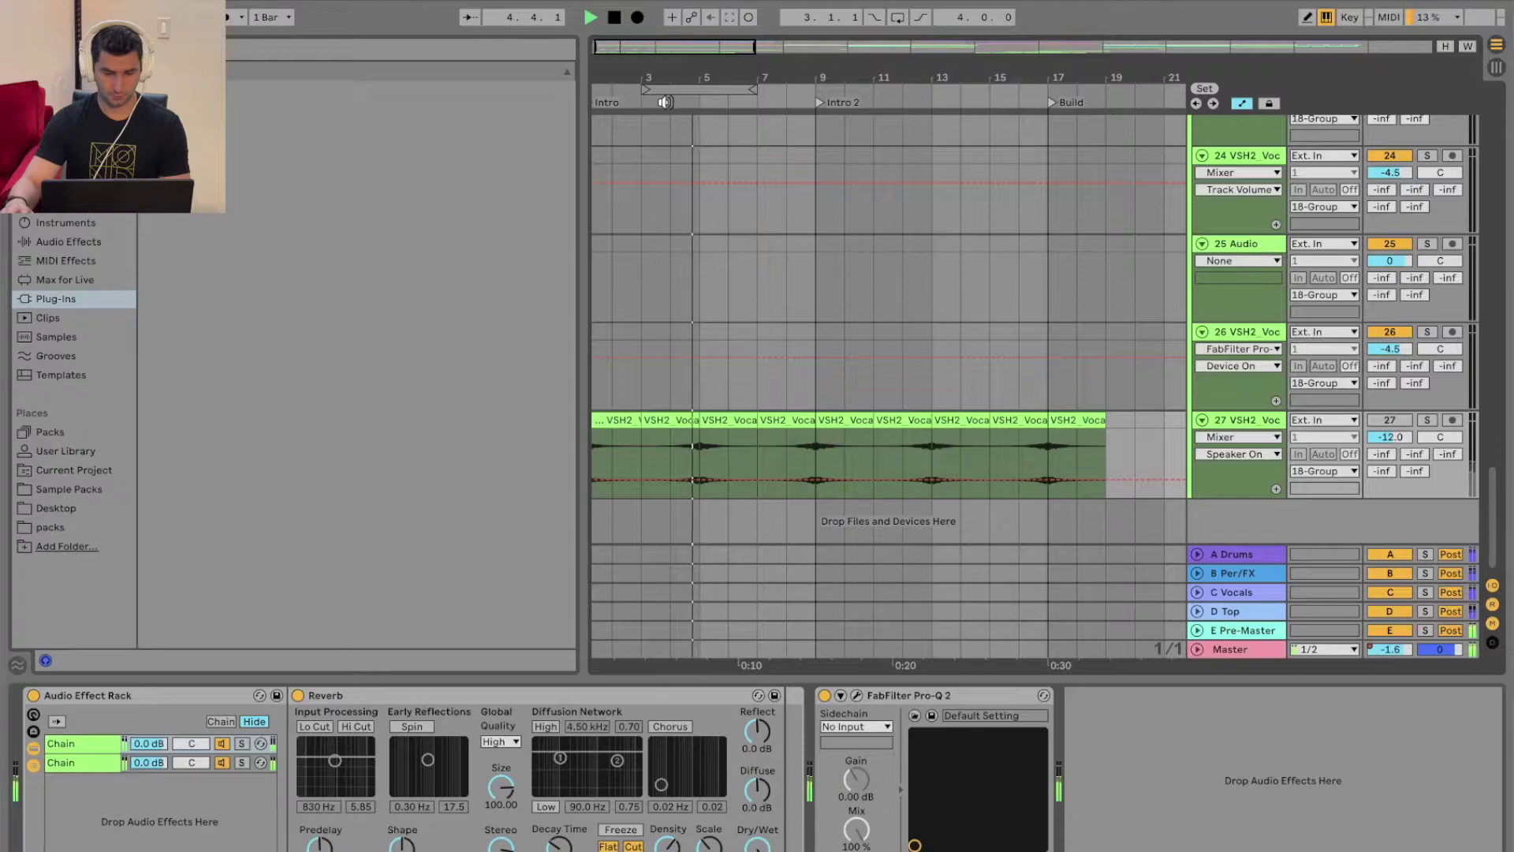
pyautogui.press('space')
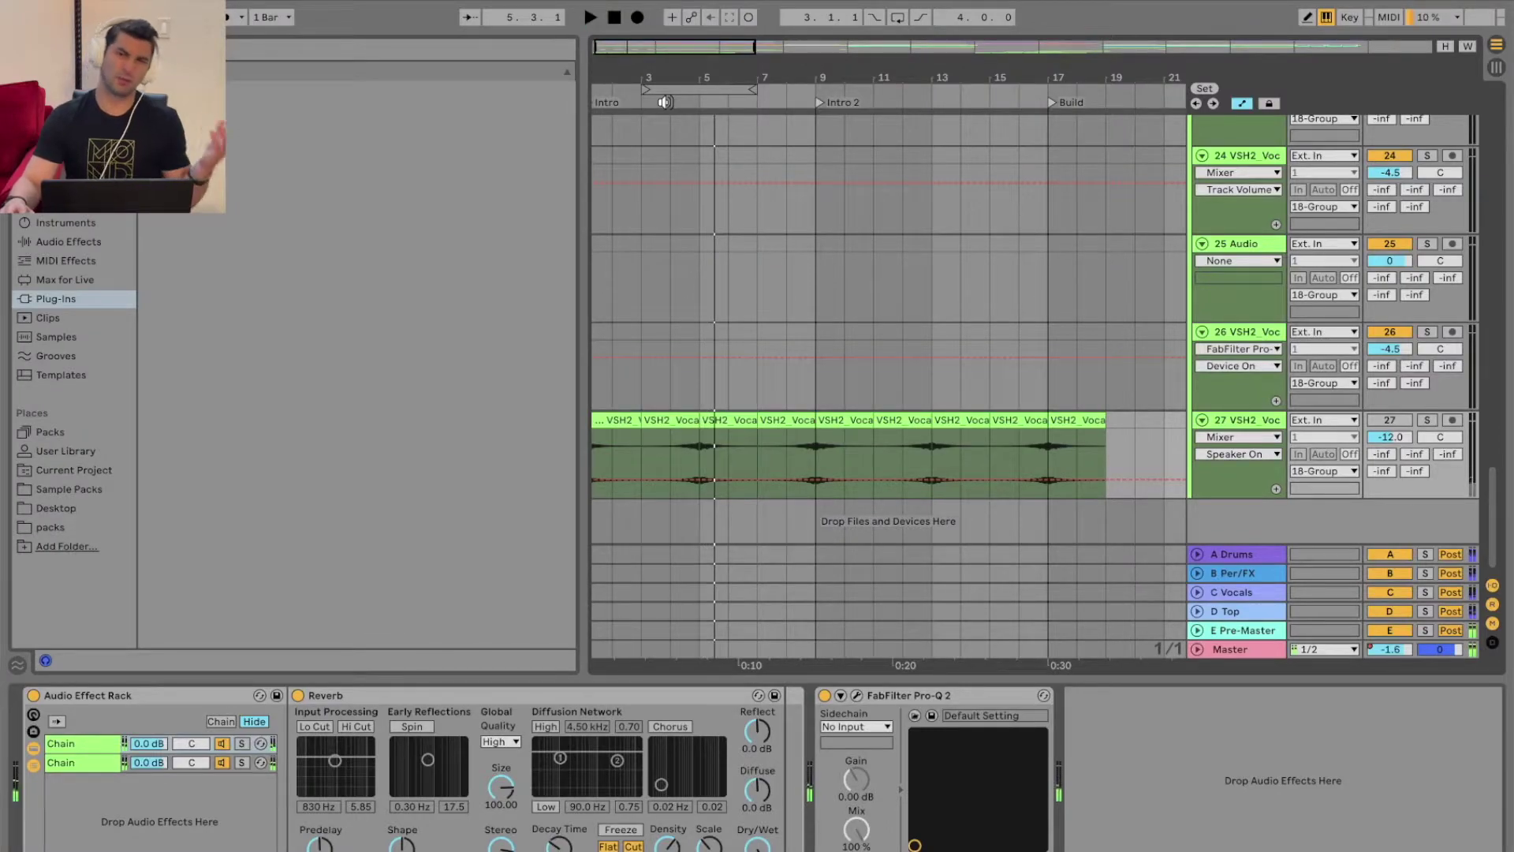
# - Solo lead hook vocal track 26 and play its entry around bar 53 in Bridge 1
pyautogui.moveTo(750, 71); pyautogui.dragTo(626, 73)
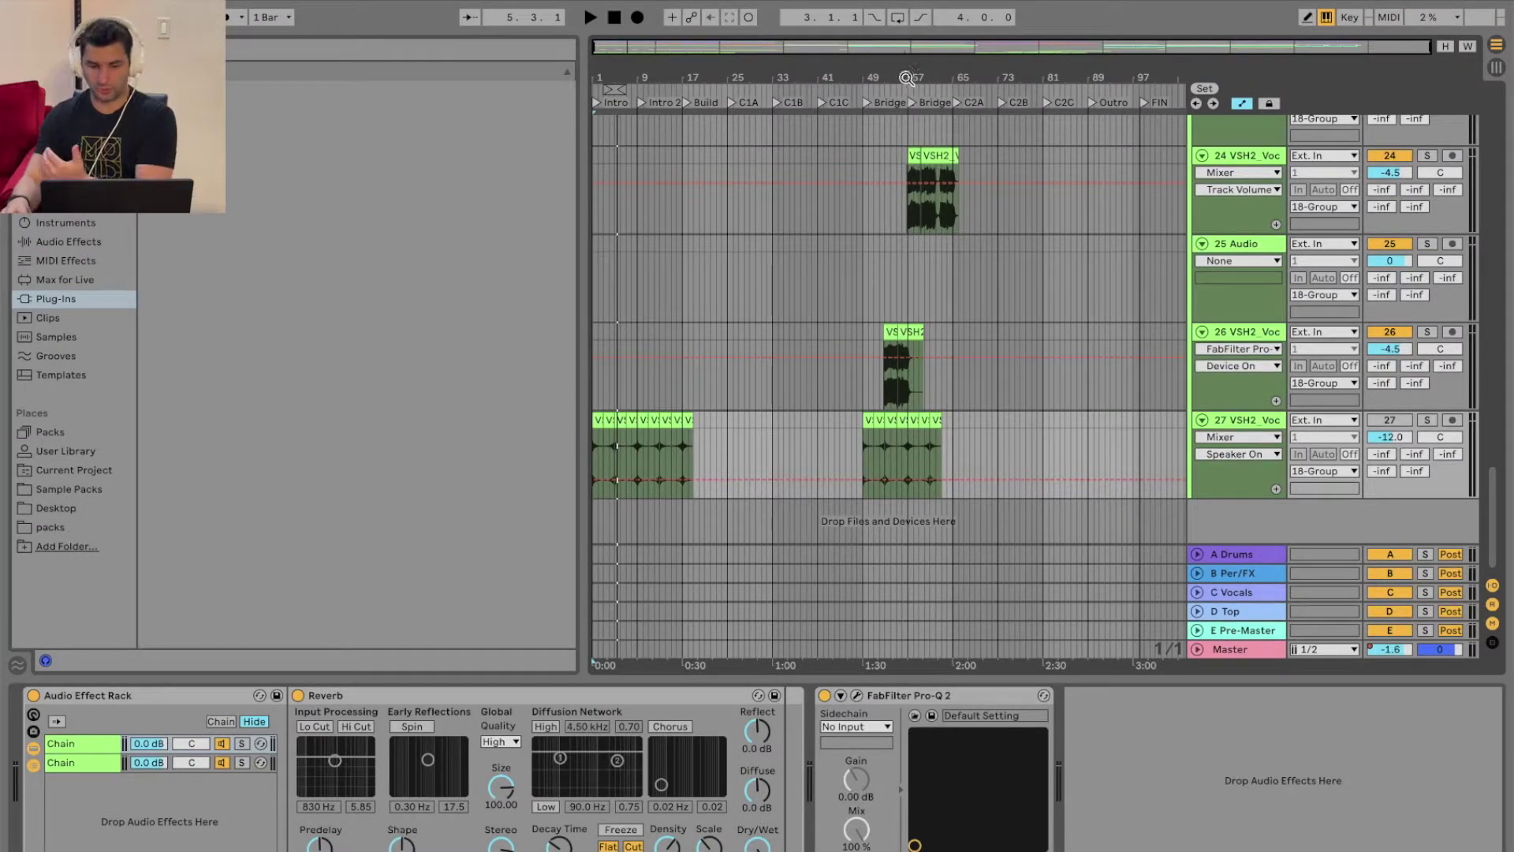
pyautogui.scroll(10, 899, 77)
pyautogui.click(1427, 331)
pyautogui.click(759, 94)
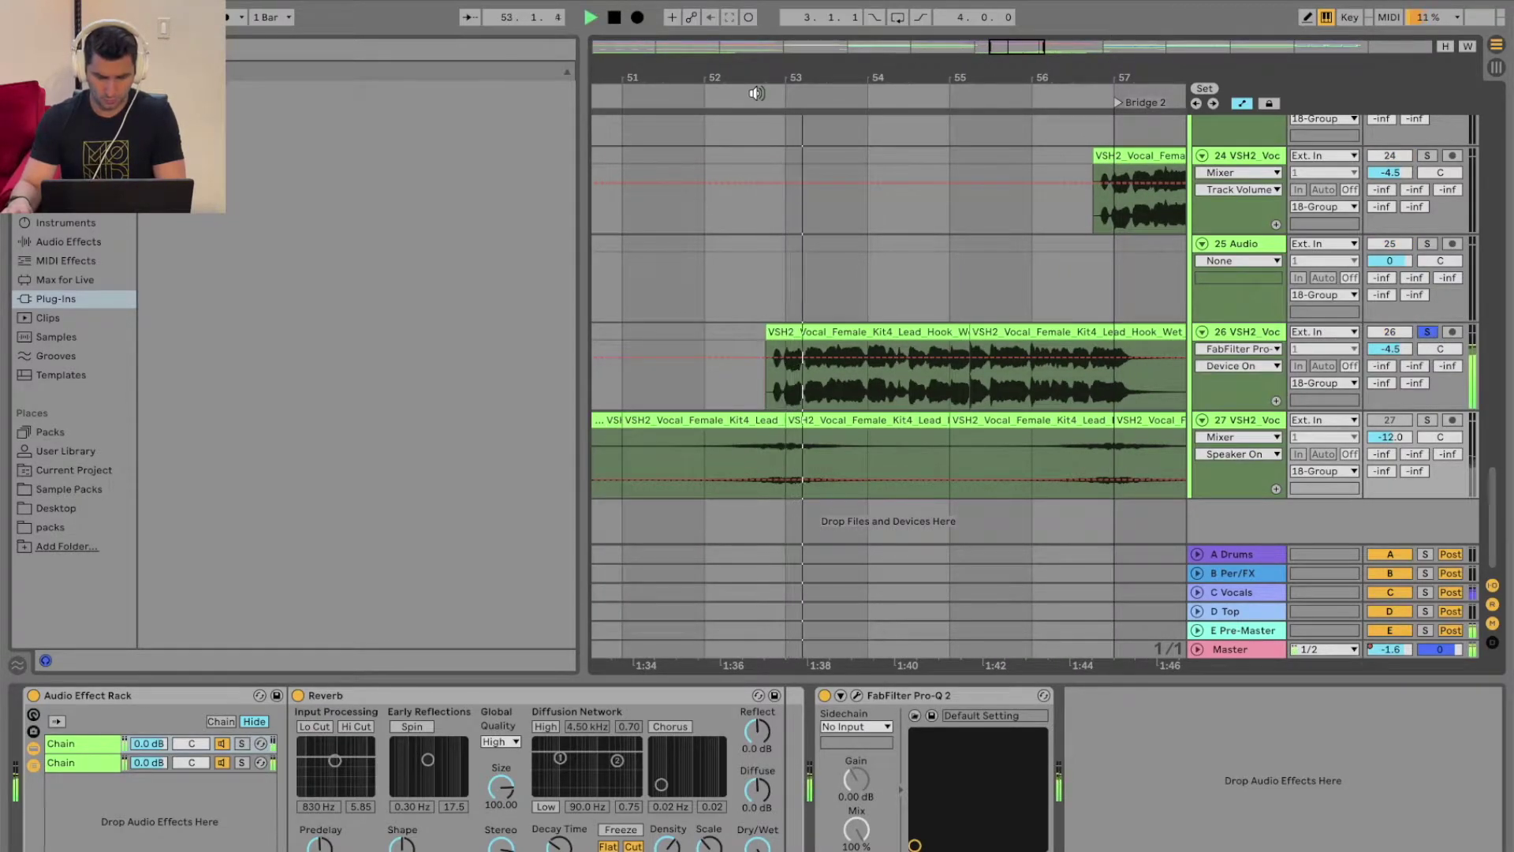
pyautogui.press('space')
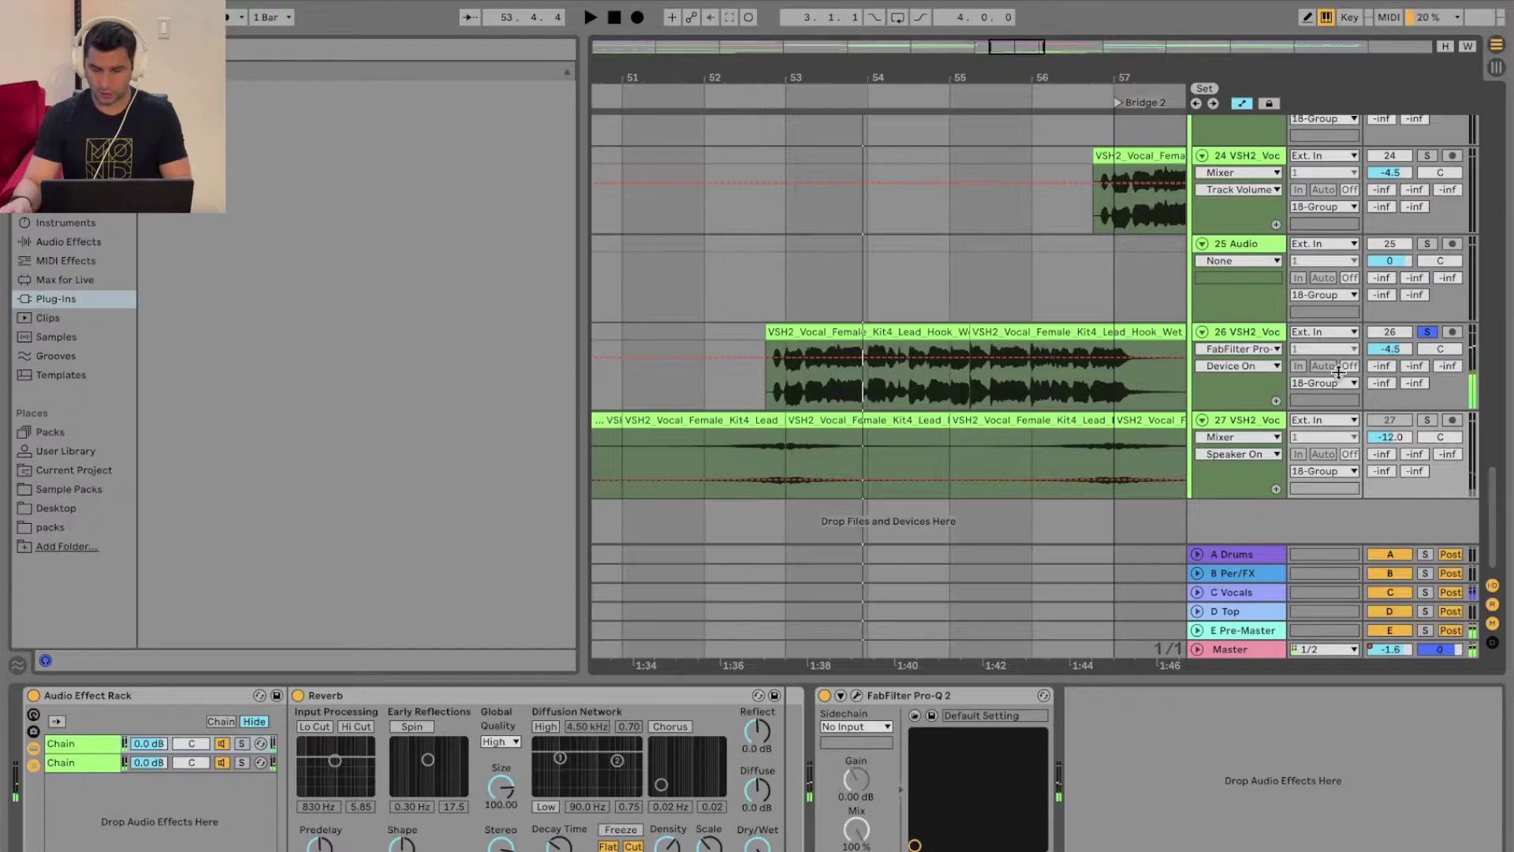
# - Add track 27 to the solo and play both vocal tracks together from around bar 52
pyautogui.click(1427, 420)
pyautogui.click(698, 95)
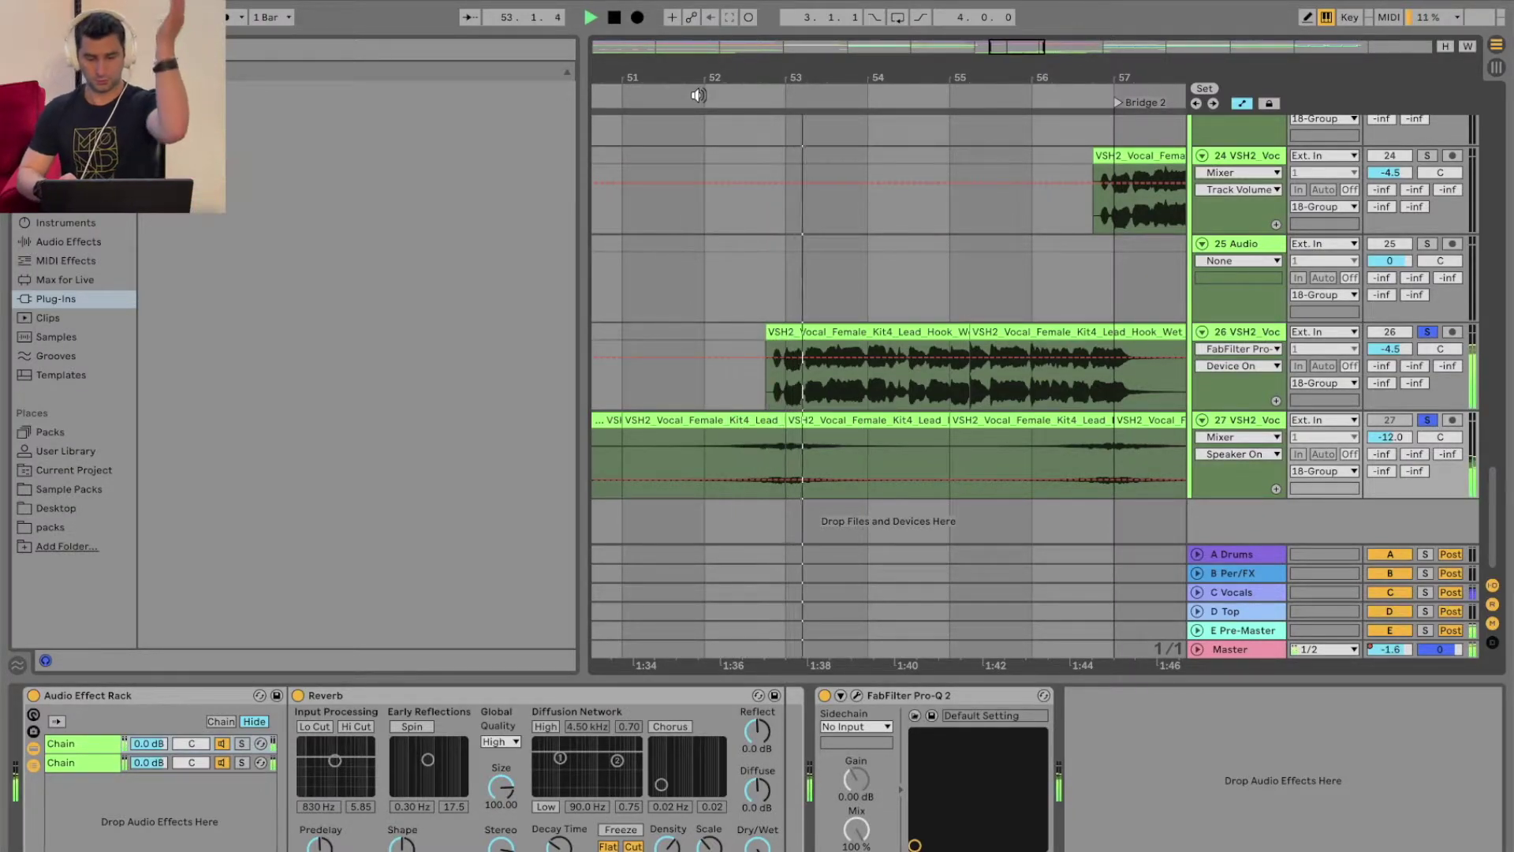
pyautogui.press('space')
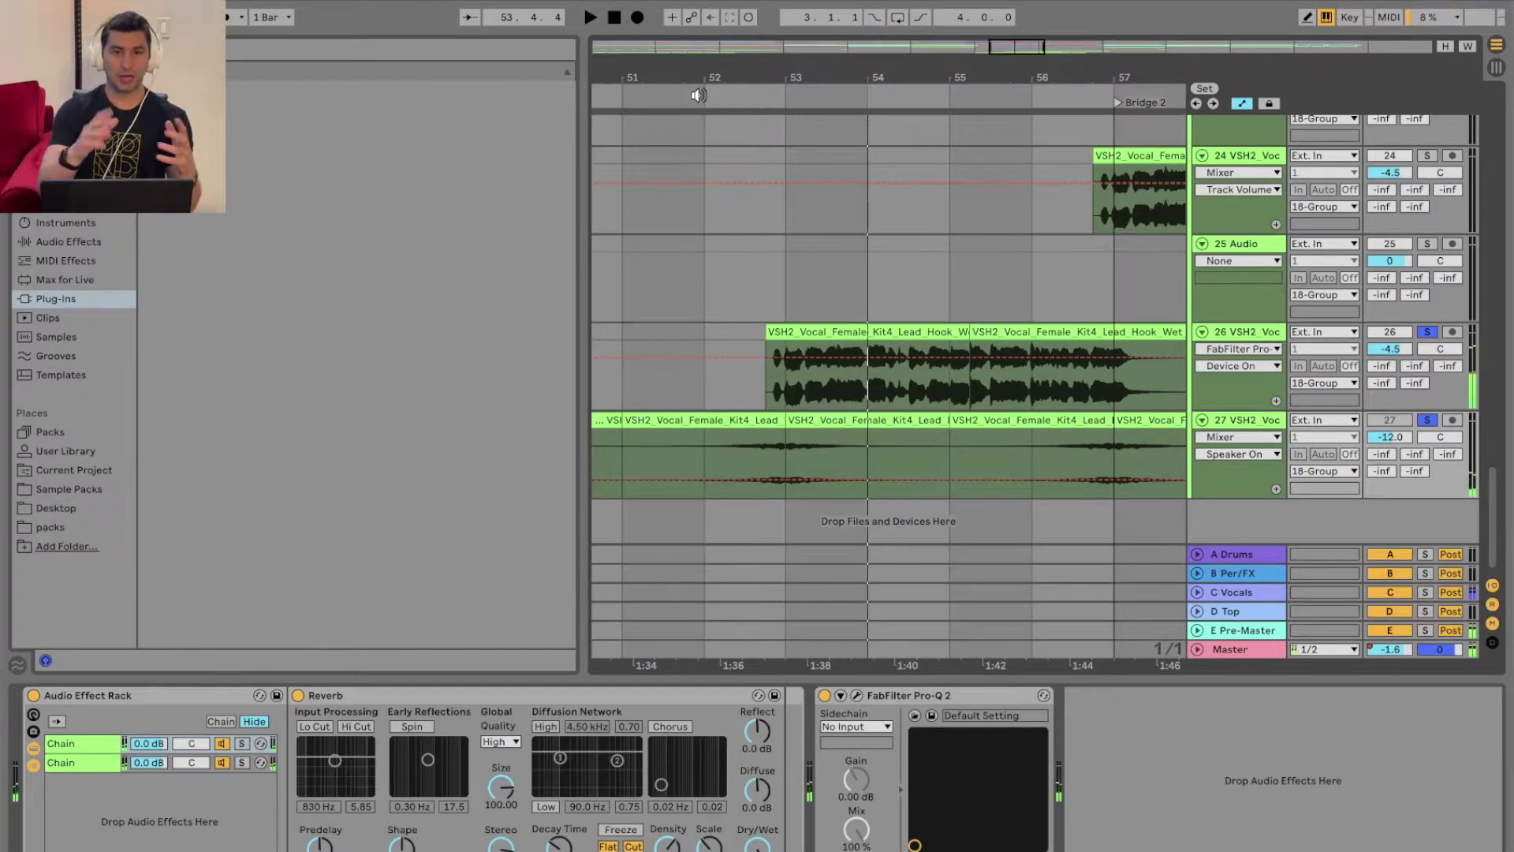
# - Clear the solos on the vocal tracks and play Bridge 1 with track 27 still muted
pyautogui.click(1427, 331)
pyautogui.moveTo(851, 93); pyautogui.dragTo(850, 79)
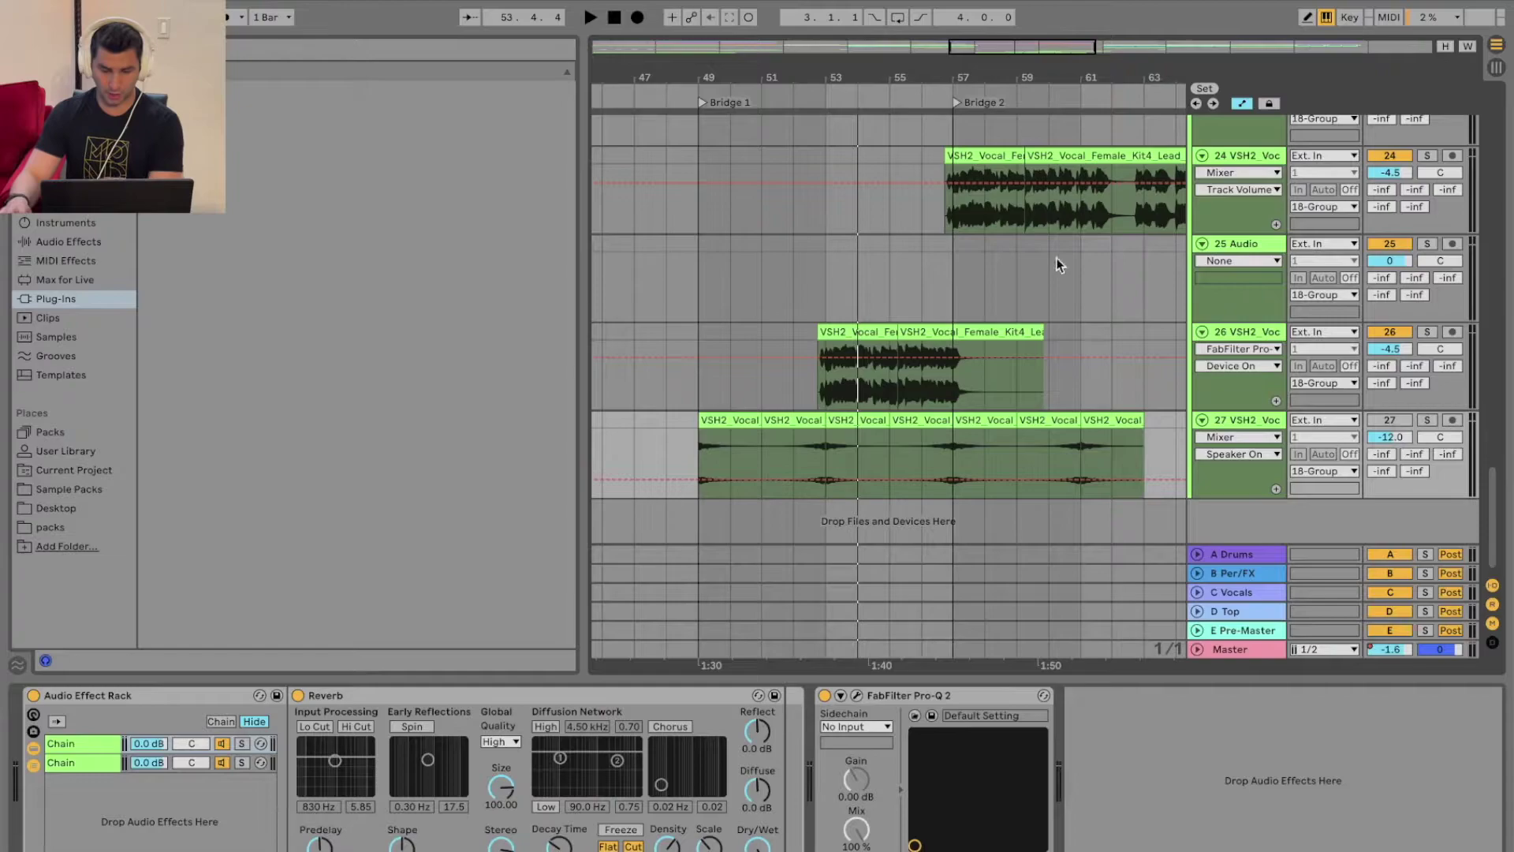
pyautogui.click(691, 89)
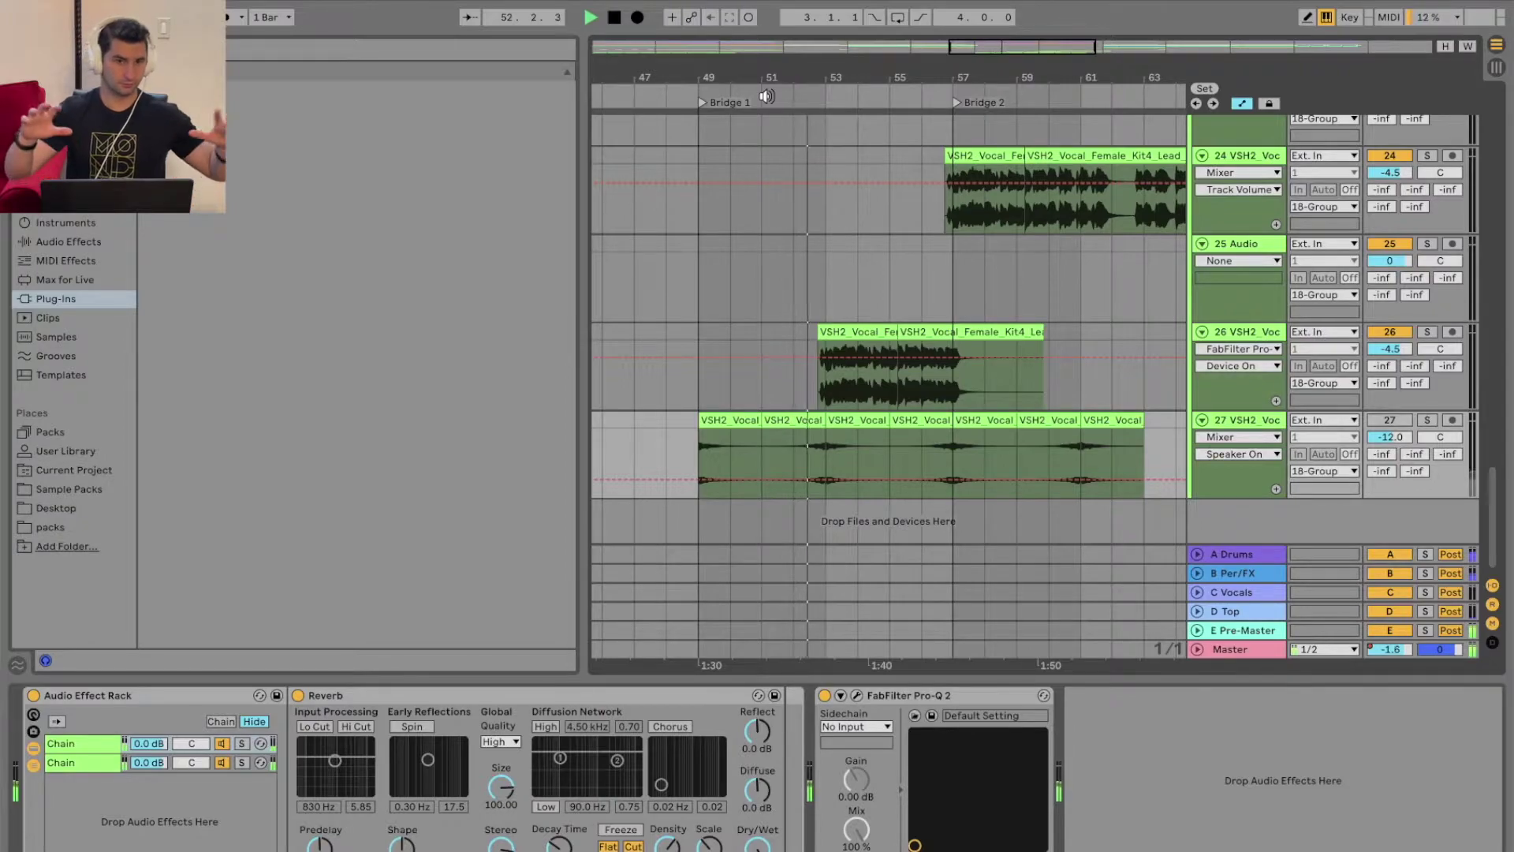
pyautogui.press('space')
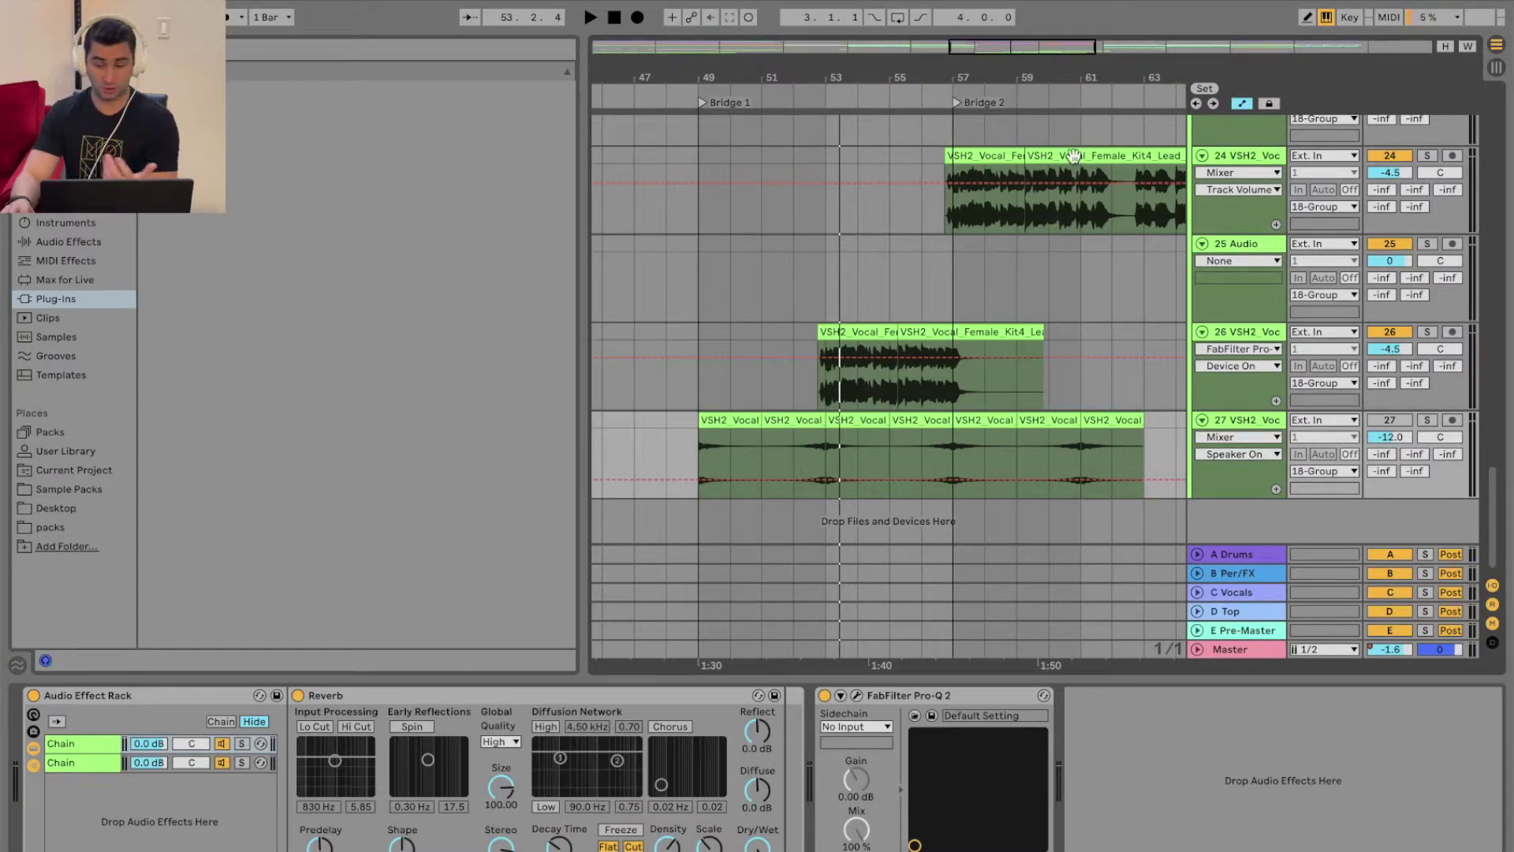
# - Unmute track 27 and play Bridge 1 into the lead hook vocal's entry
pyautogui.click(1395, 422)
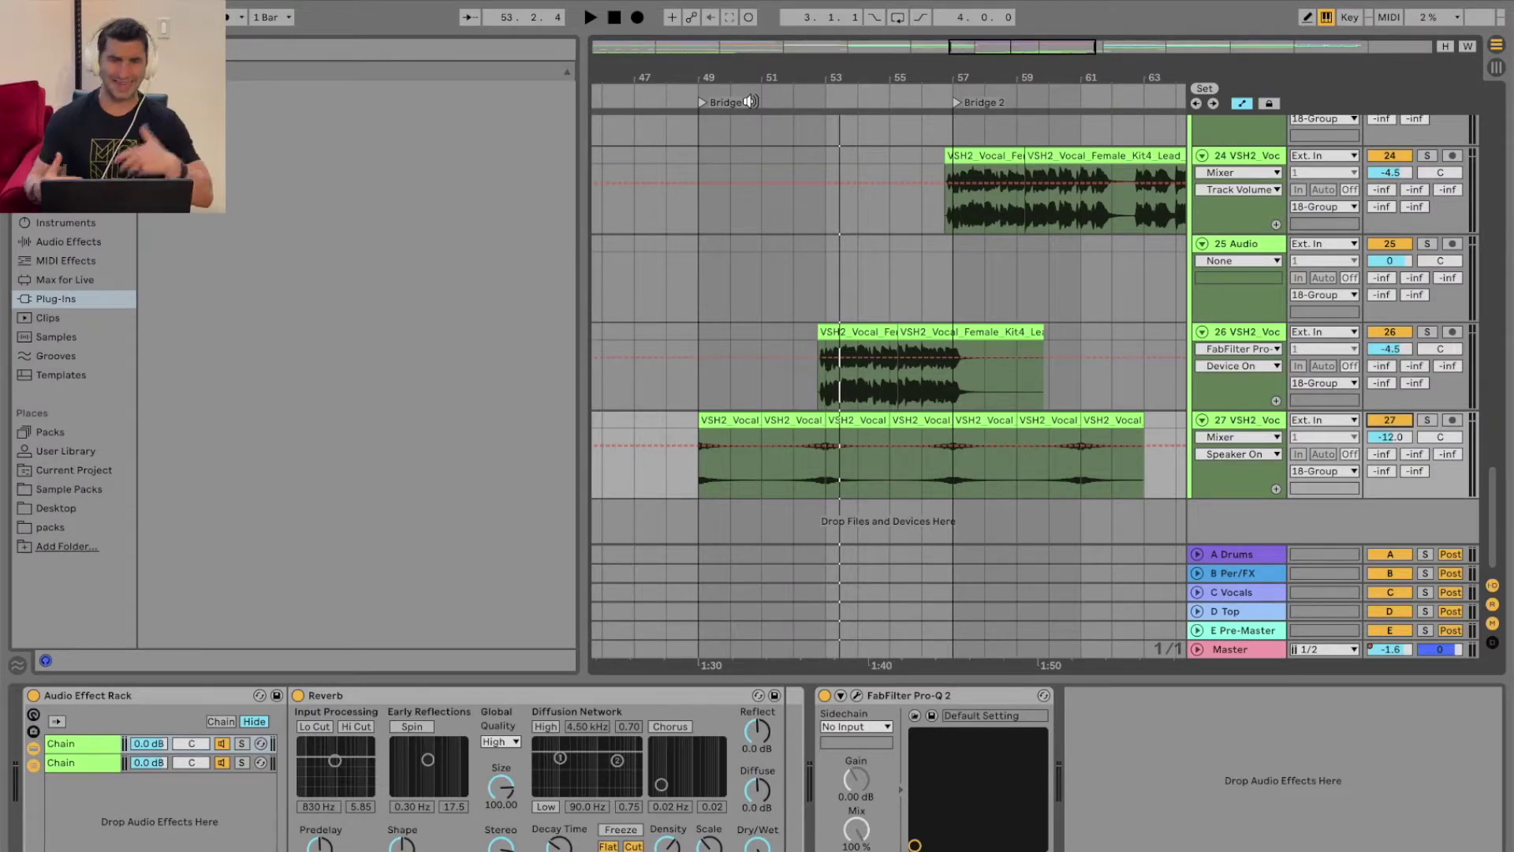
pyautogui.click(751, 100)
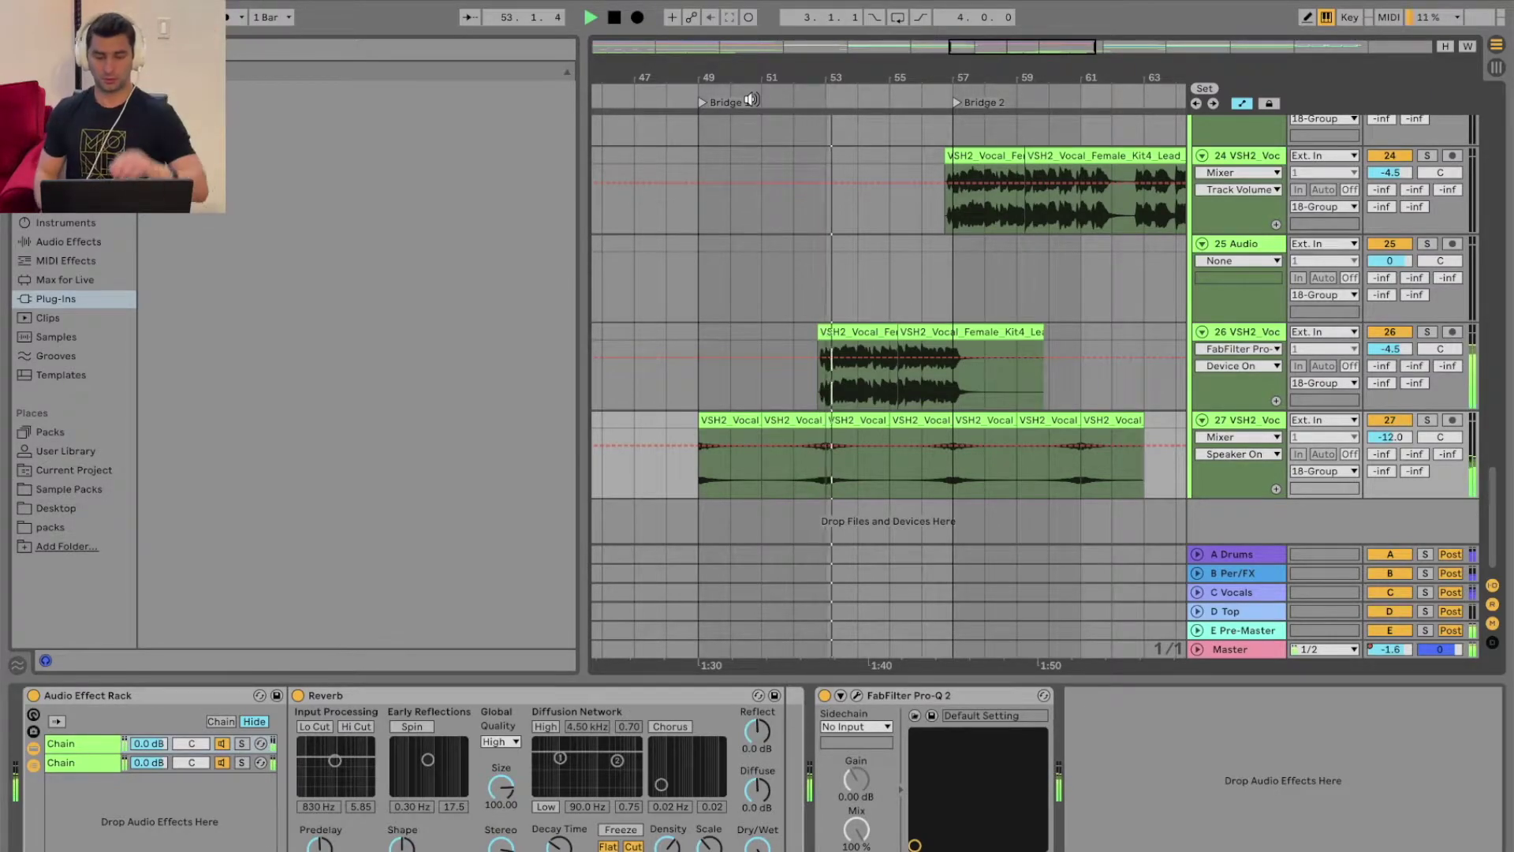
pyautogui.press('space')
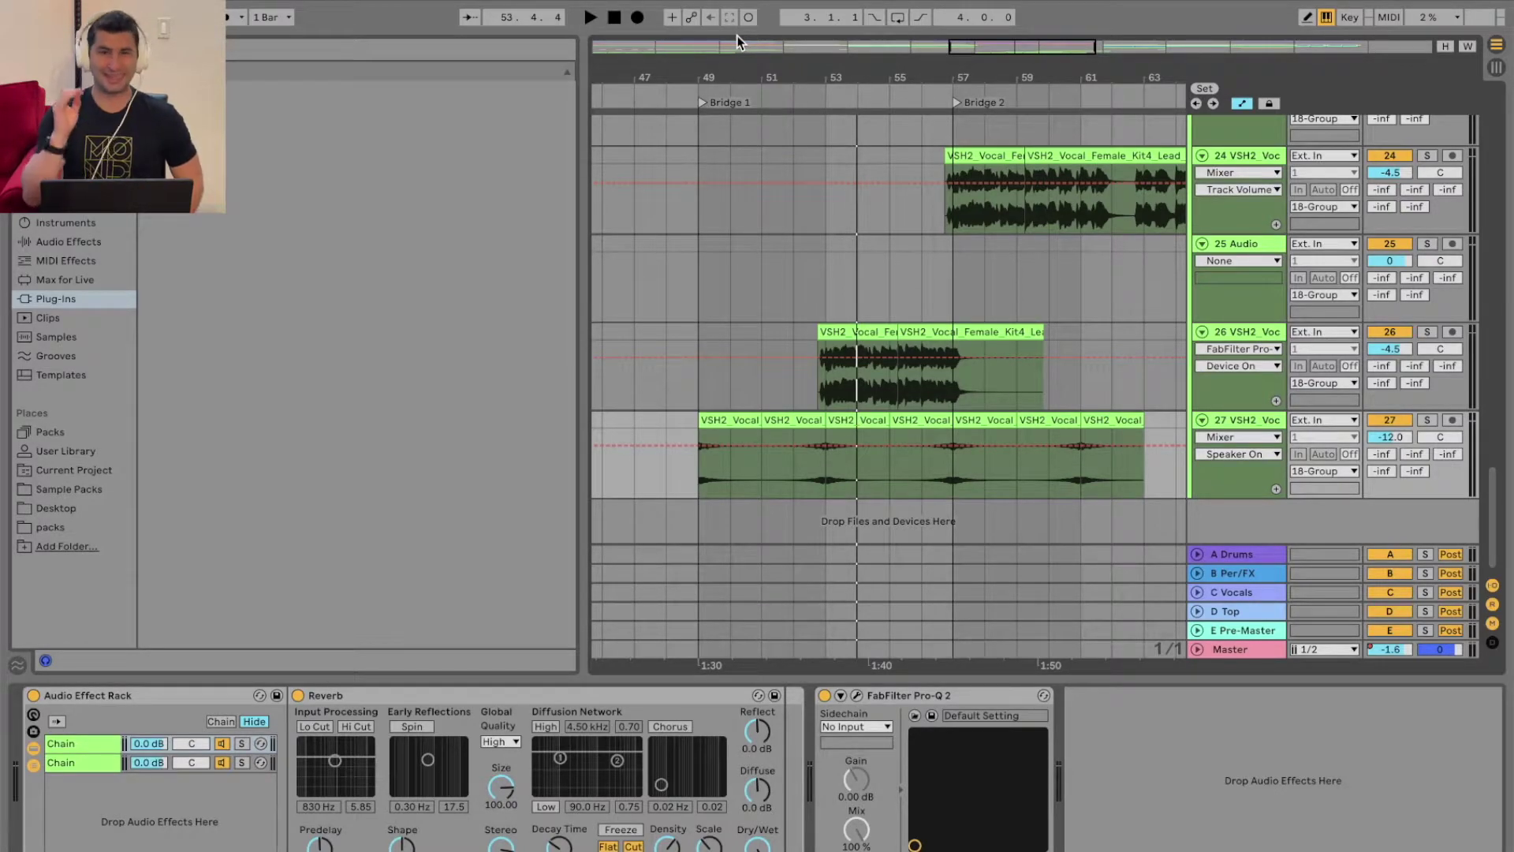
# - Duplicate lead hook vocal track 26
pyautogui.moveTo(738, 82); pyautogui.dragTo(946, 260)
pyautogui.click(1267, 339)
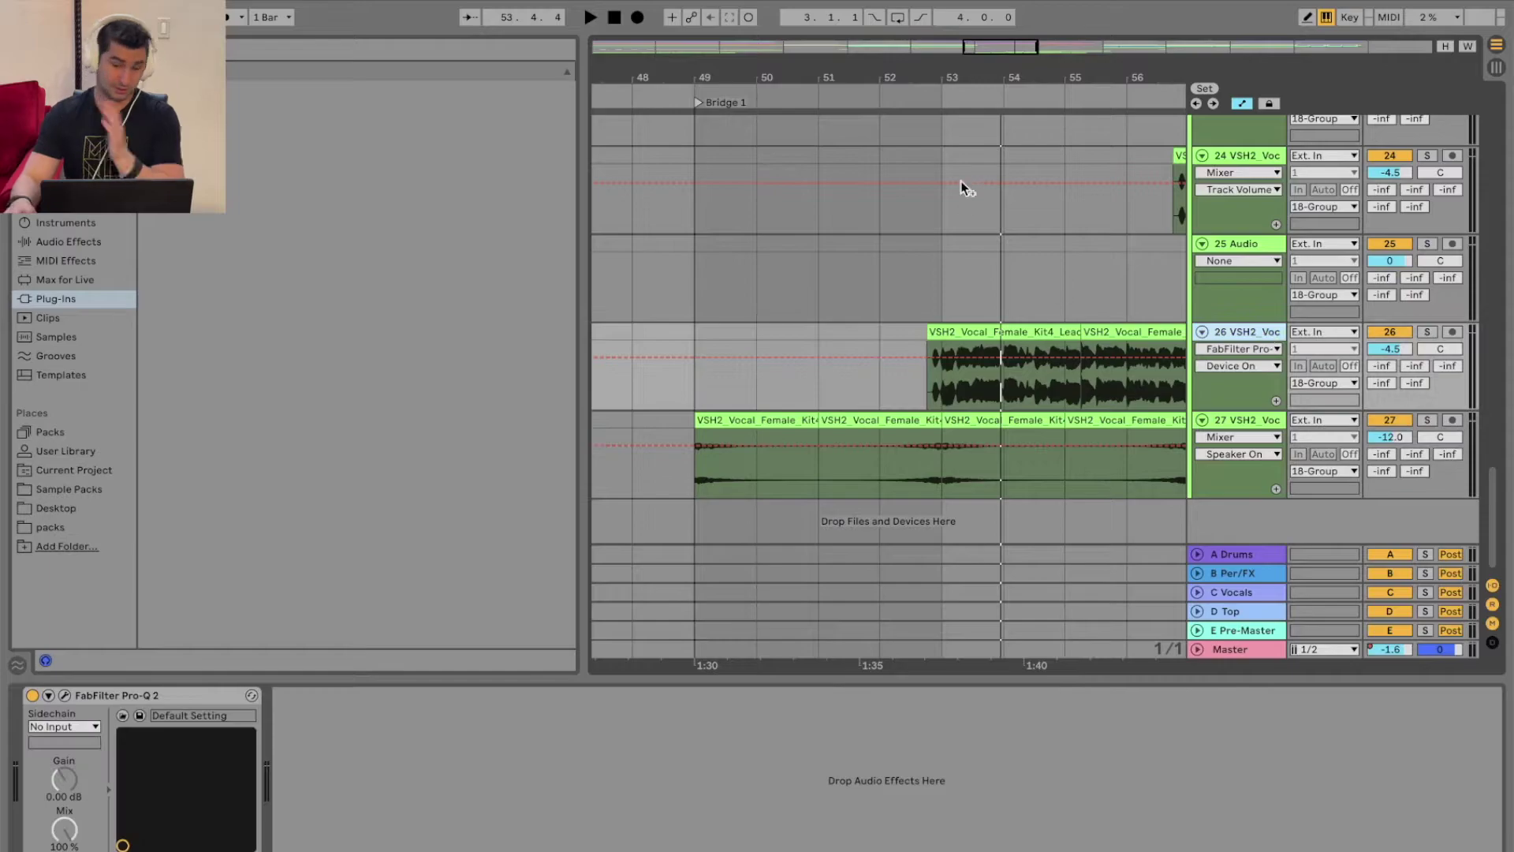
pyautogui.moveTo(1008, 70); pyautogui.dragTo(878, 67)
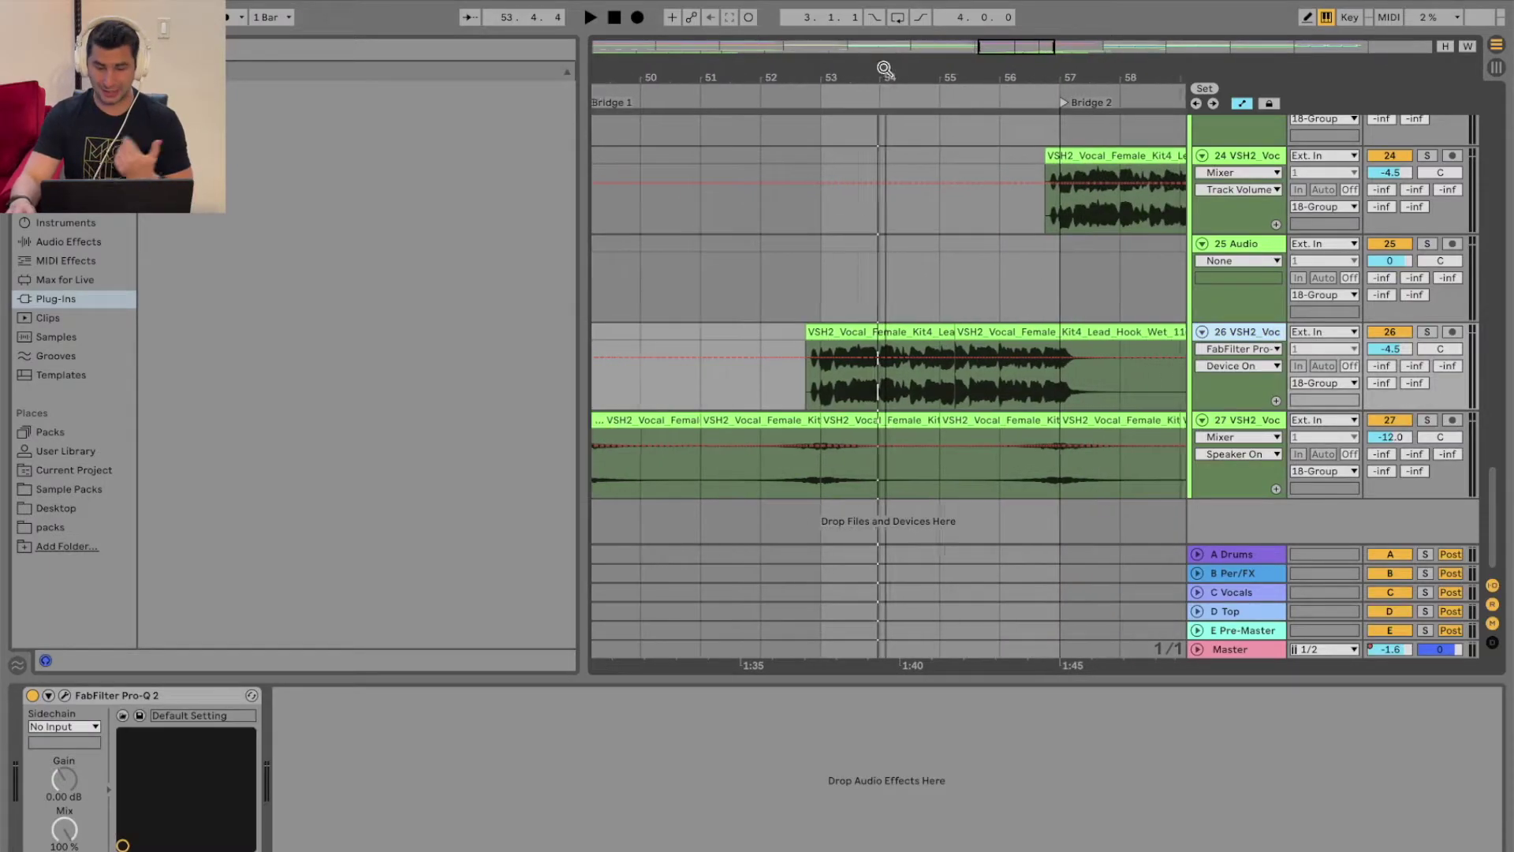
pyautogui.rightClick(1225, 337)
pyautogui.click(1264, 373)
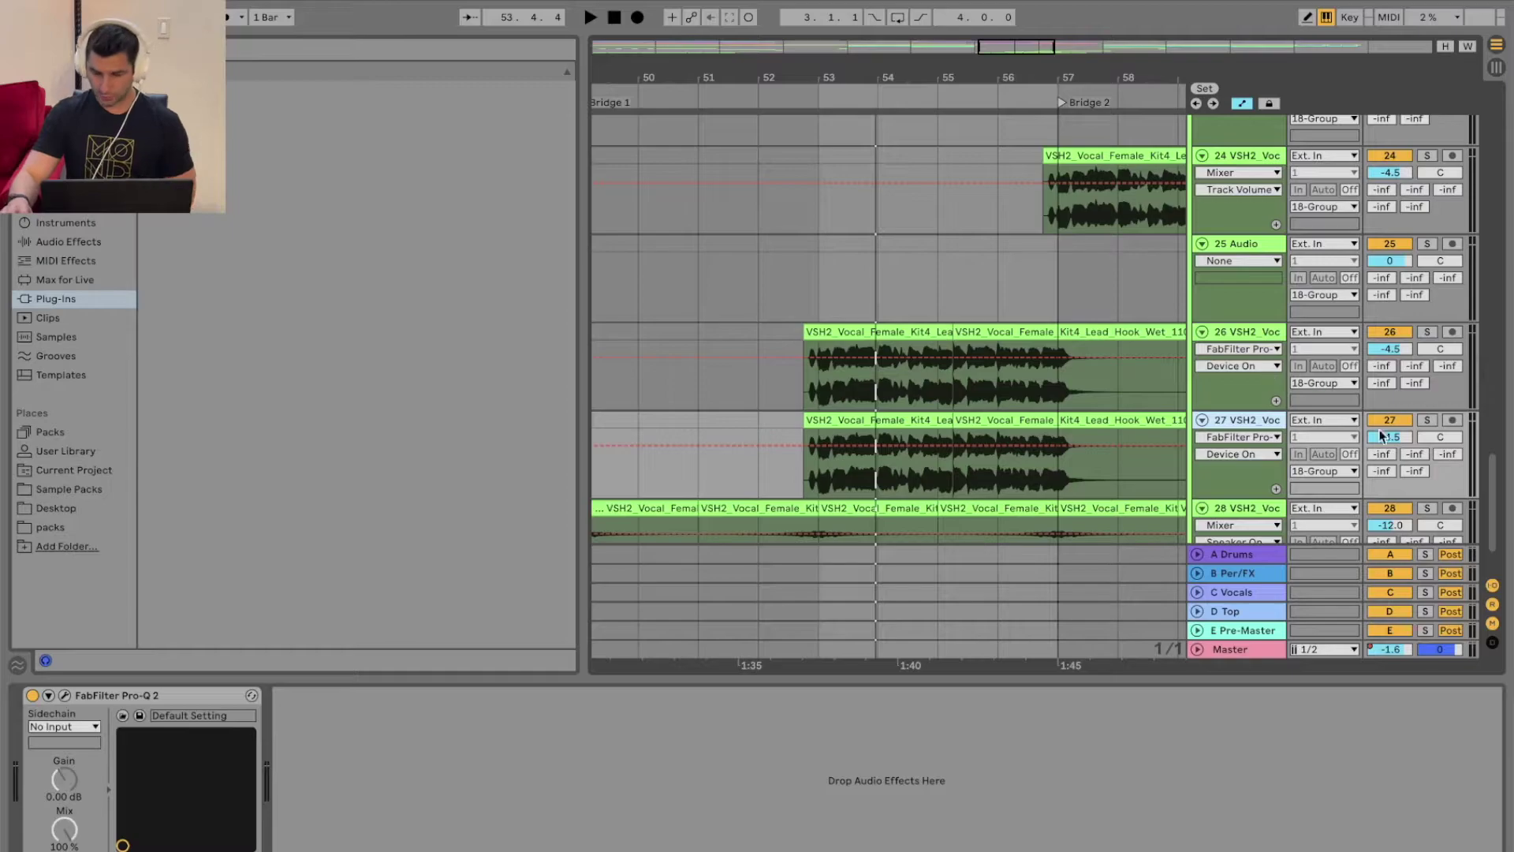
# - Solo track 27 and play the opening of its hook vocal clip around bar 53
pyautogui.click(1424, 420)
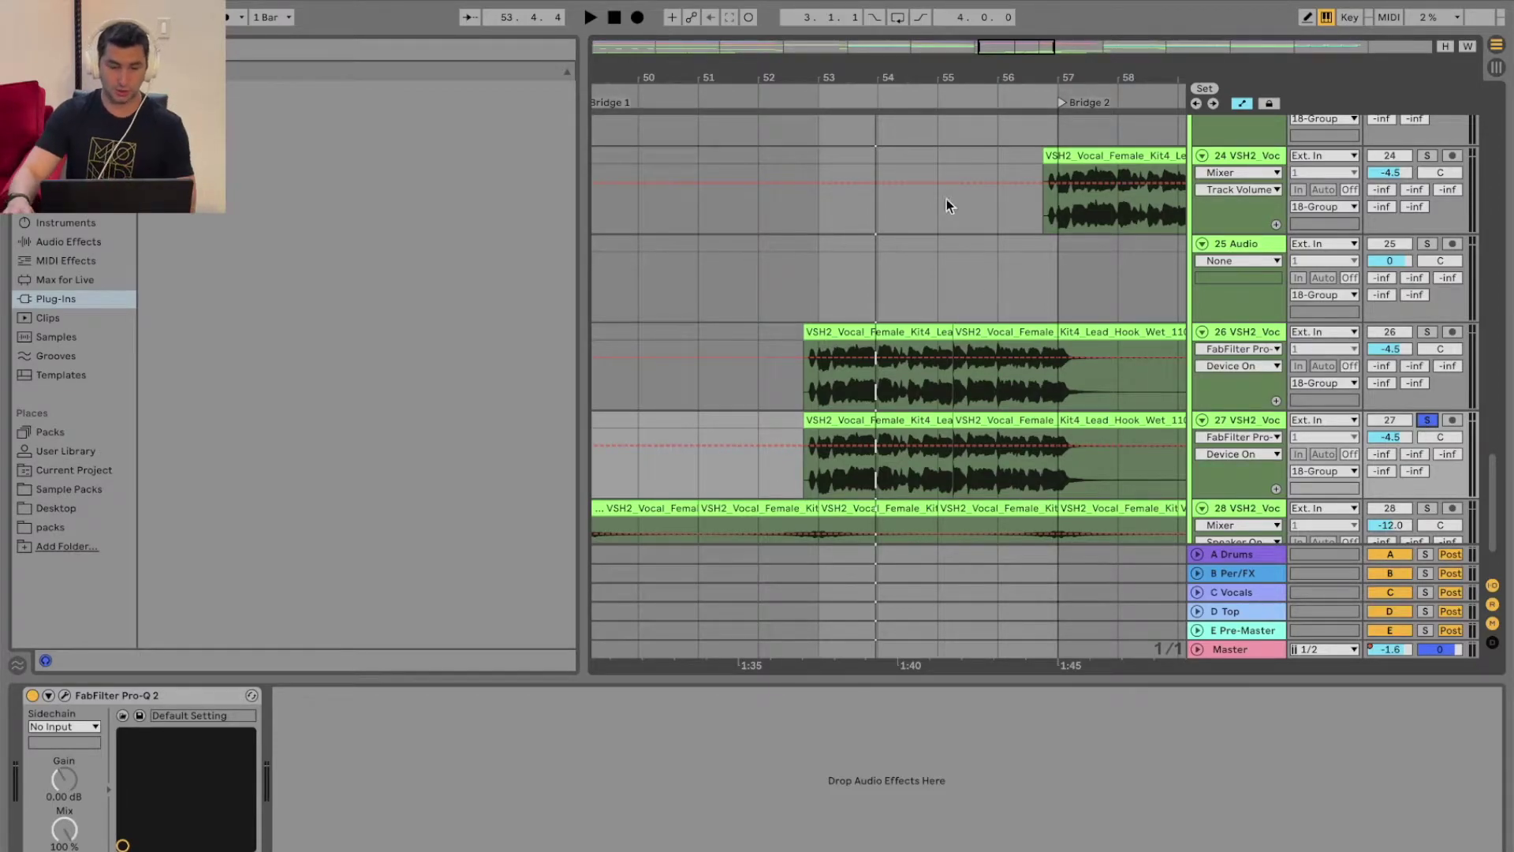
pyautogui.moveTo(809, 78); pyautogui.dragTo(812, 347)
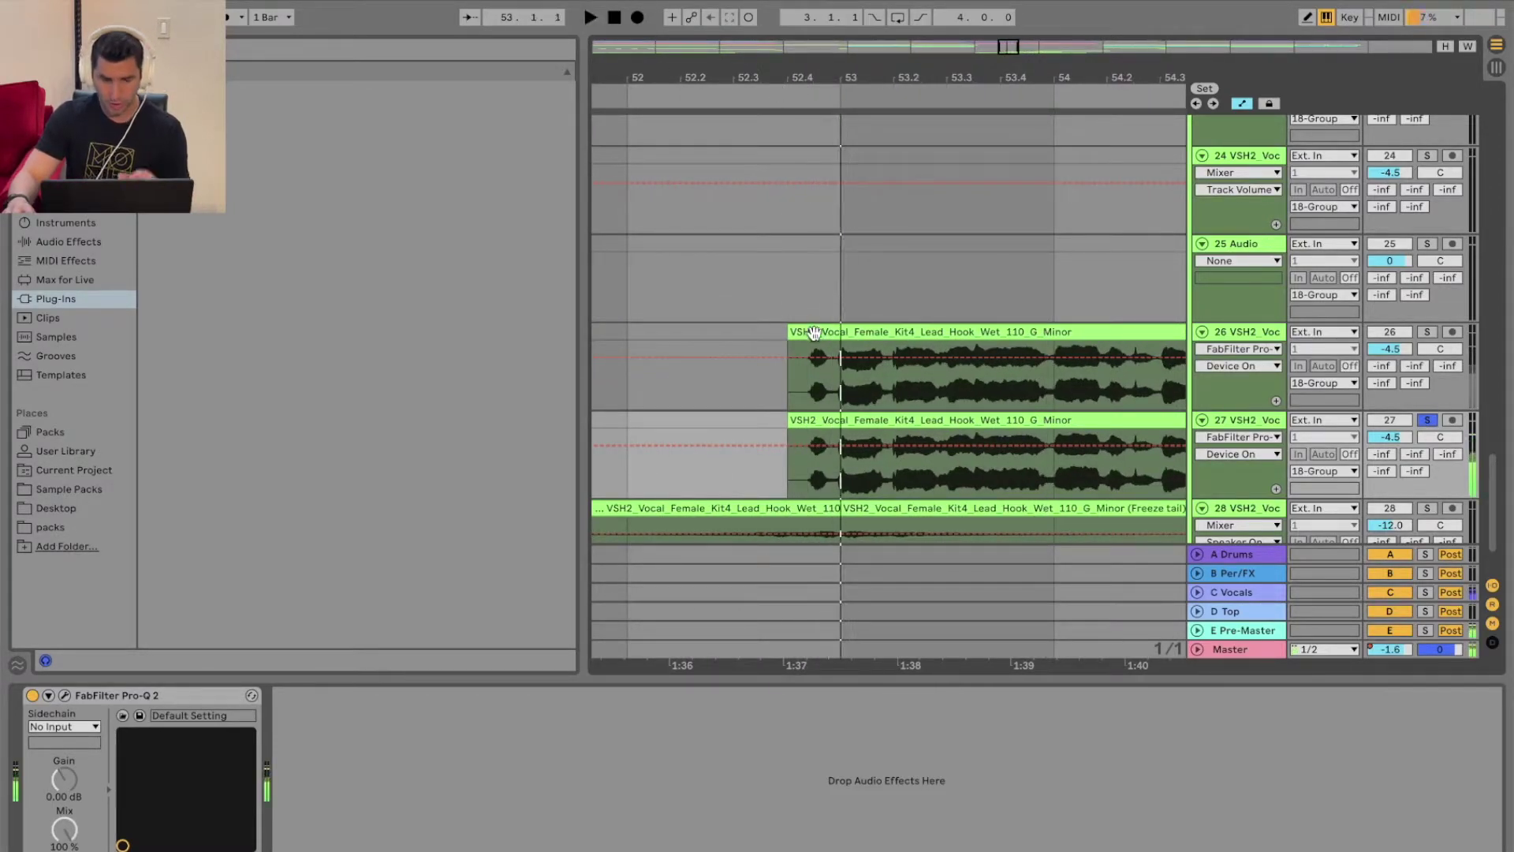
pyautogui.click(790, 93)
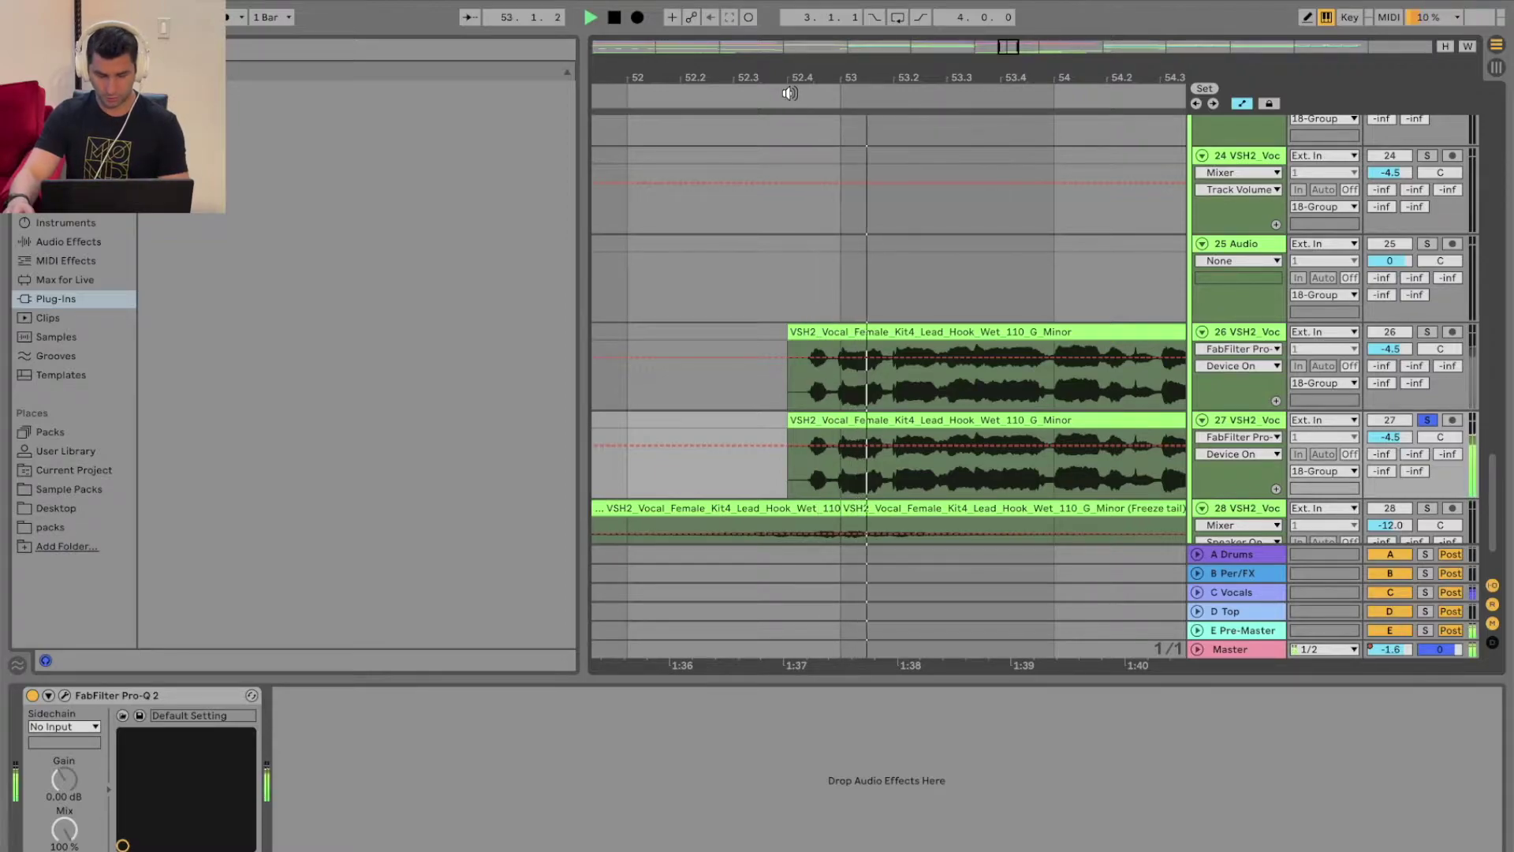
pyautogui.click(842, 475)
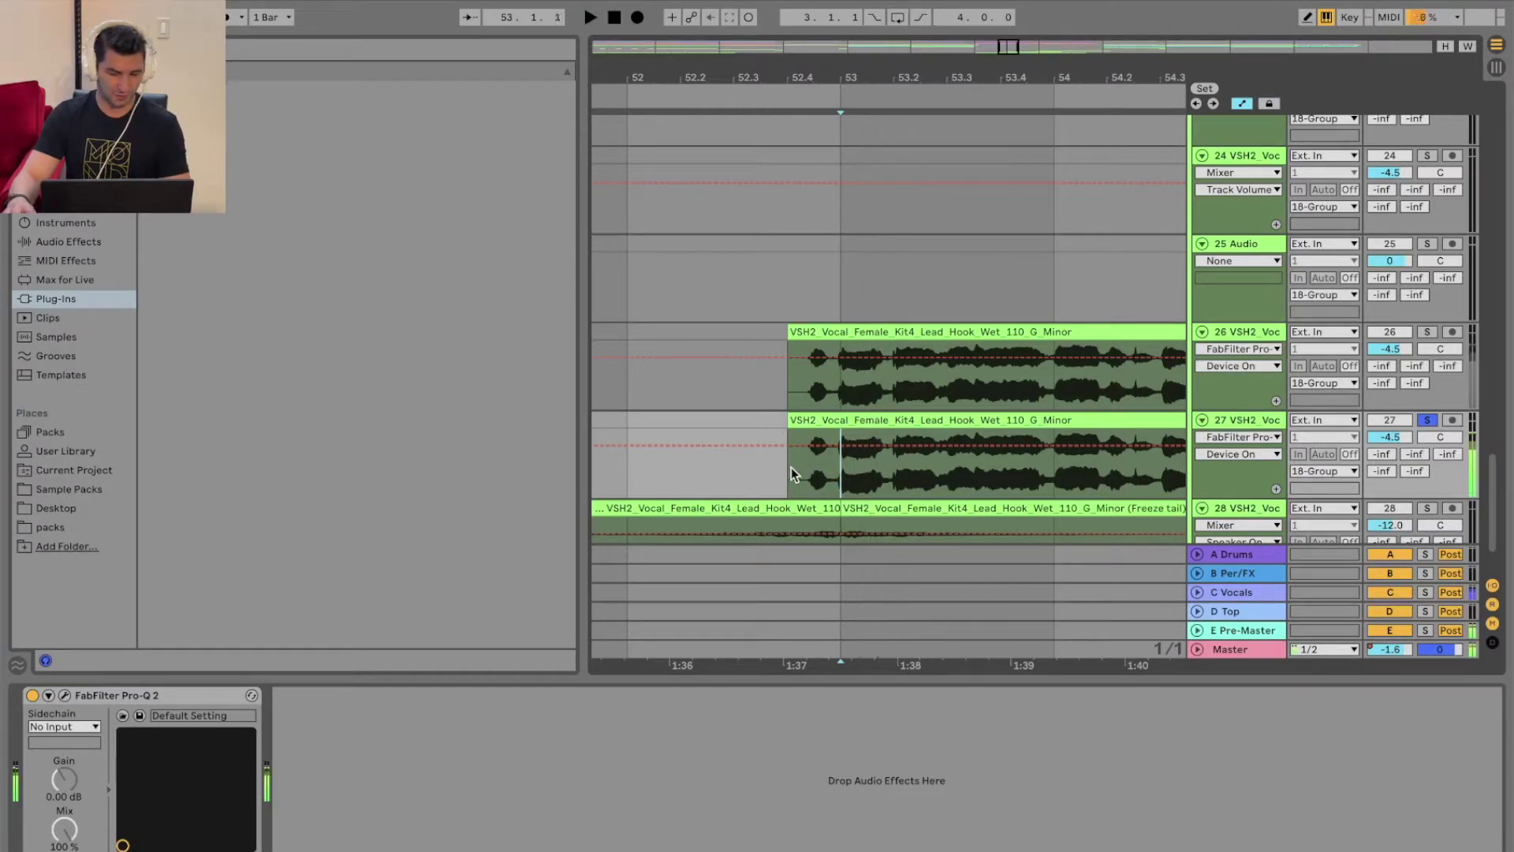
pyautogui.rightClick(738, 445)
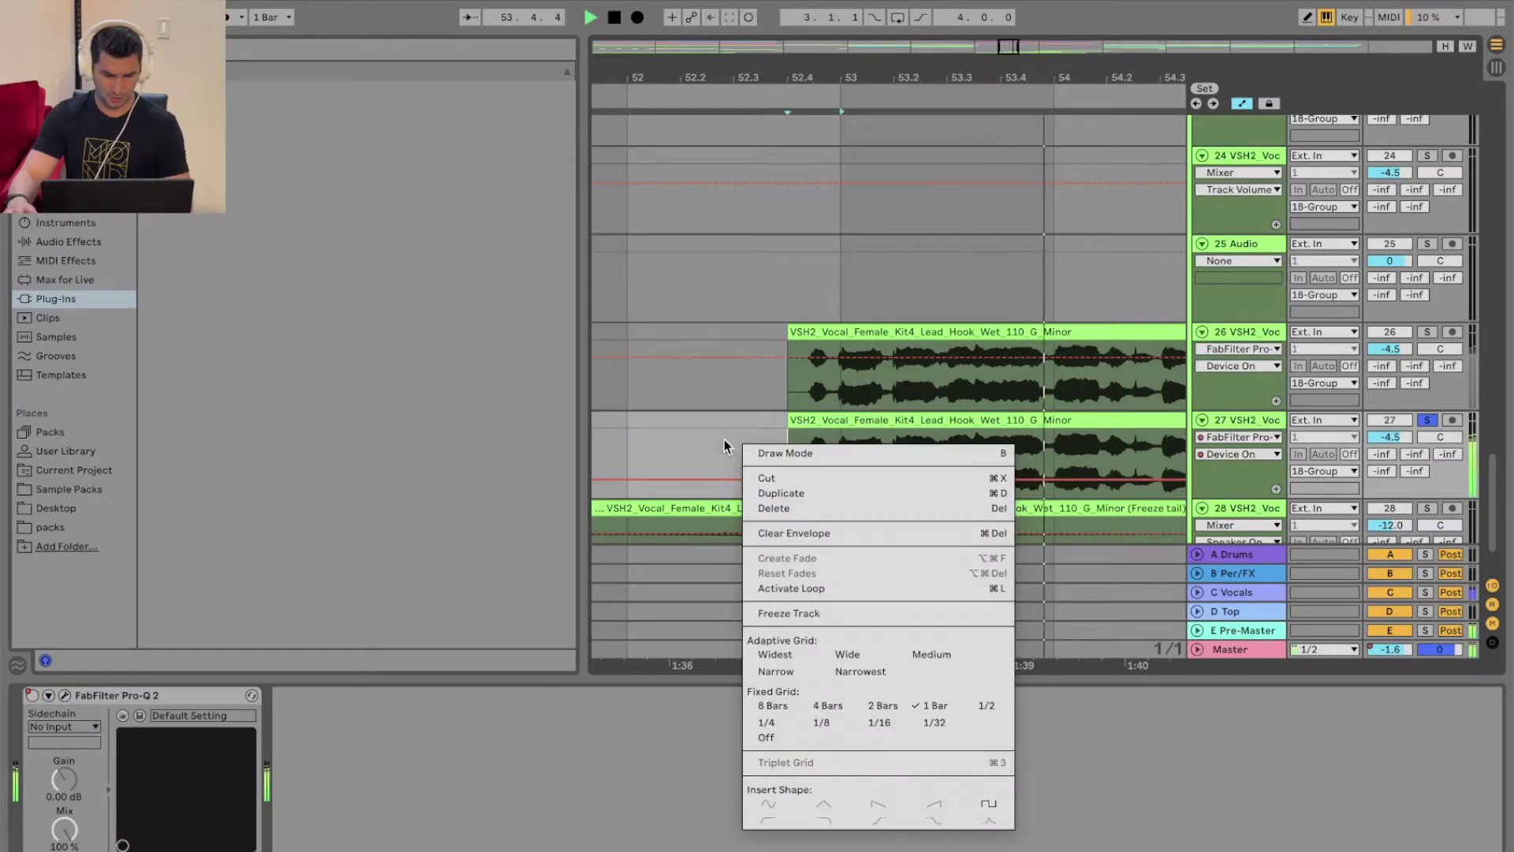
pyautogui.click(713, 440)
pyautogui.click(713, 440)
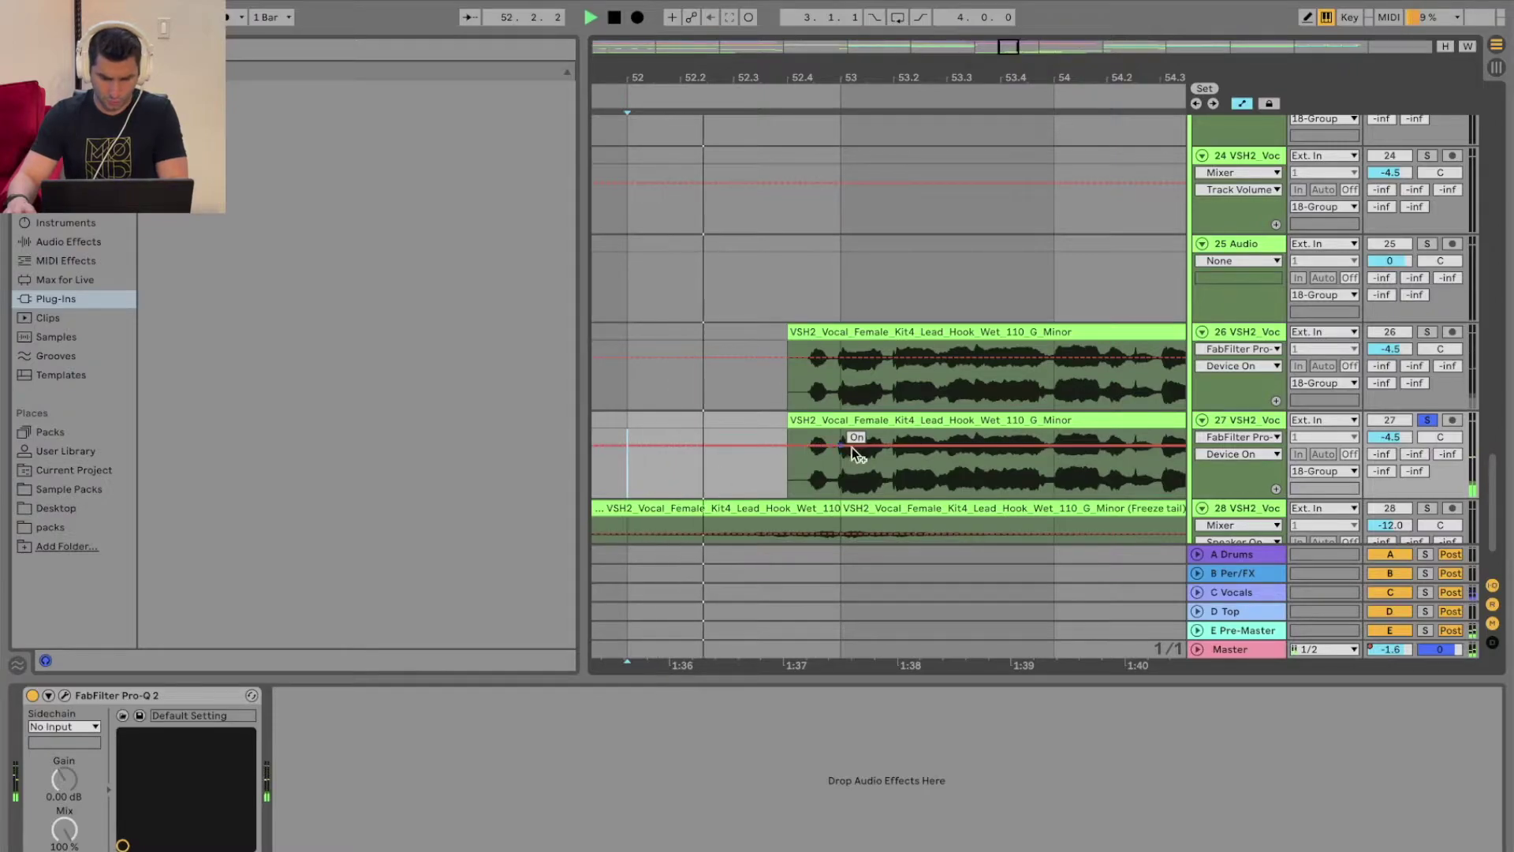
pyautogui.press('space')
# - Set the fixed grid to 1/4 and play track 27 from the clip's start and from bar 53
pyautogui.rightClick(745, 467)
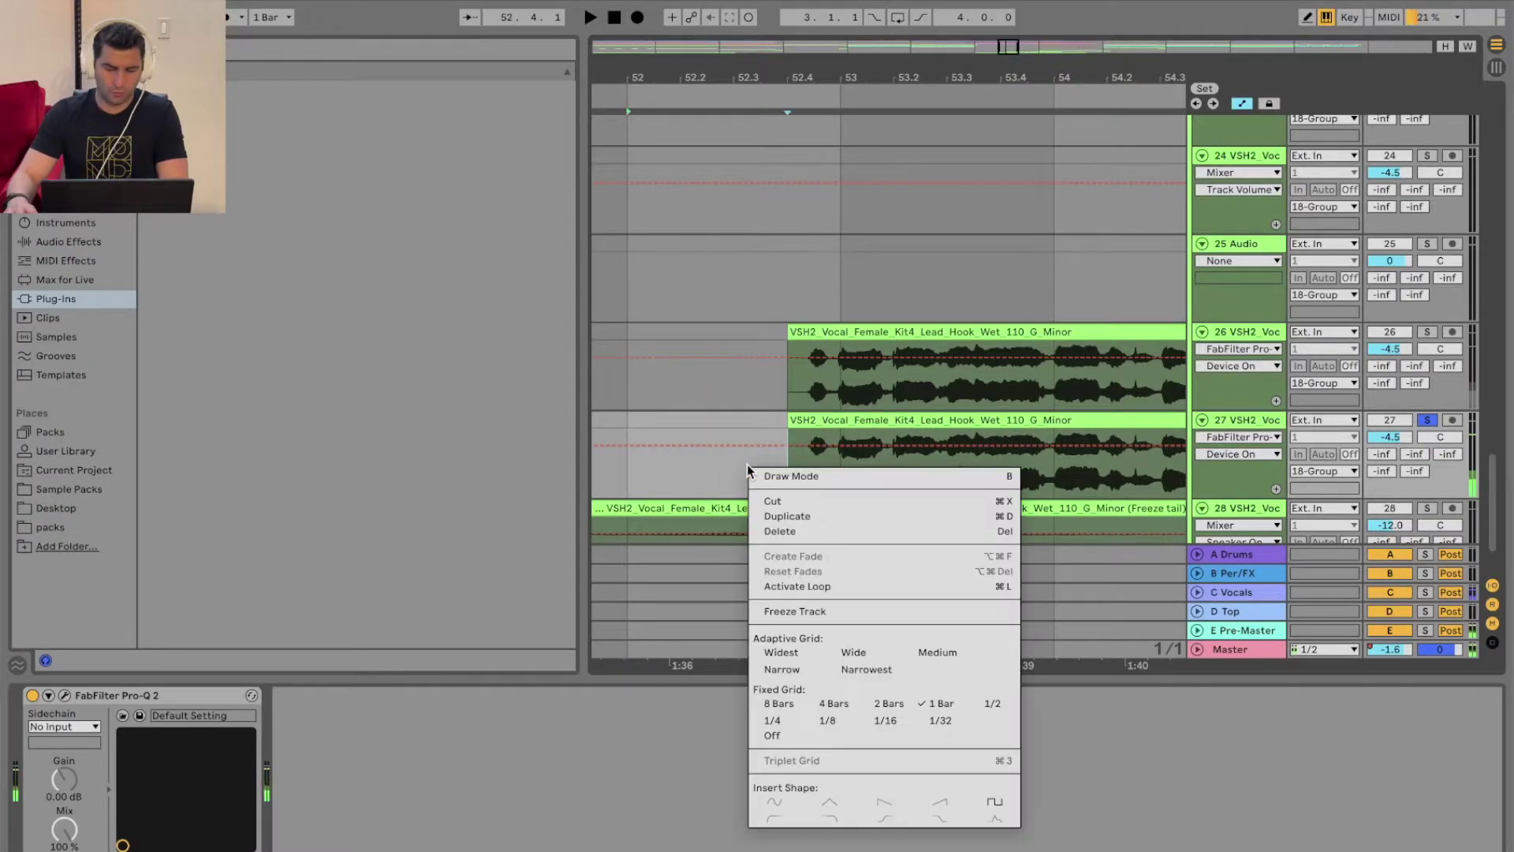
pyautogui.click(772, 720)
pyautogui.press('space')
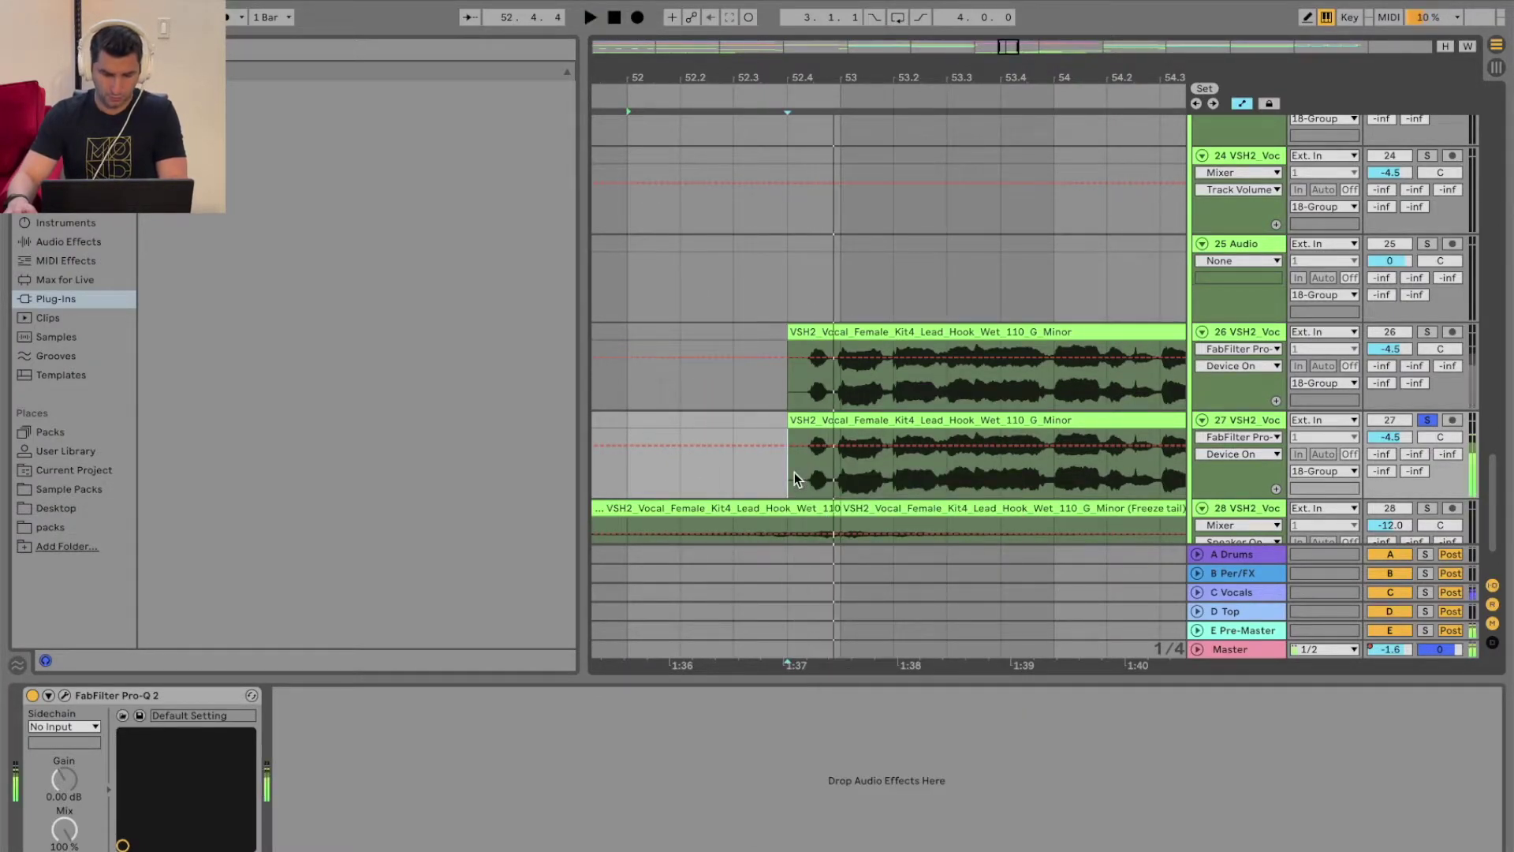
pyautogui.click(845, 473)
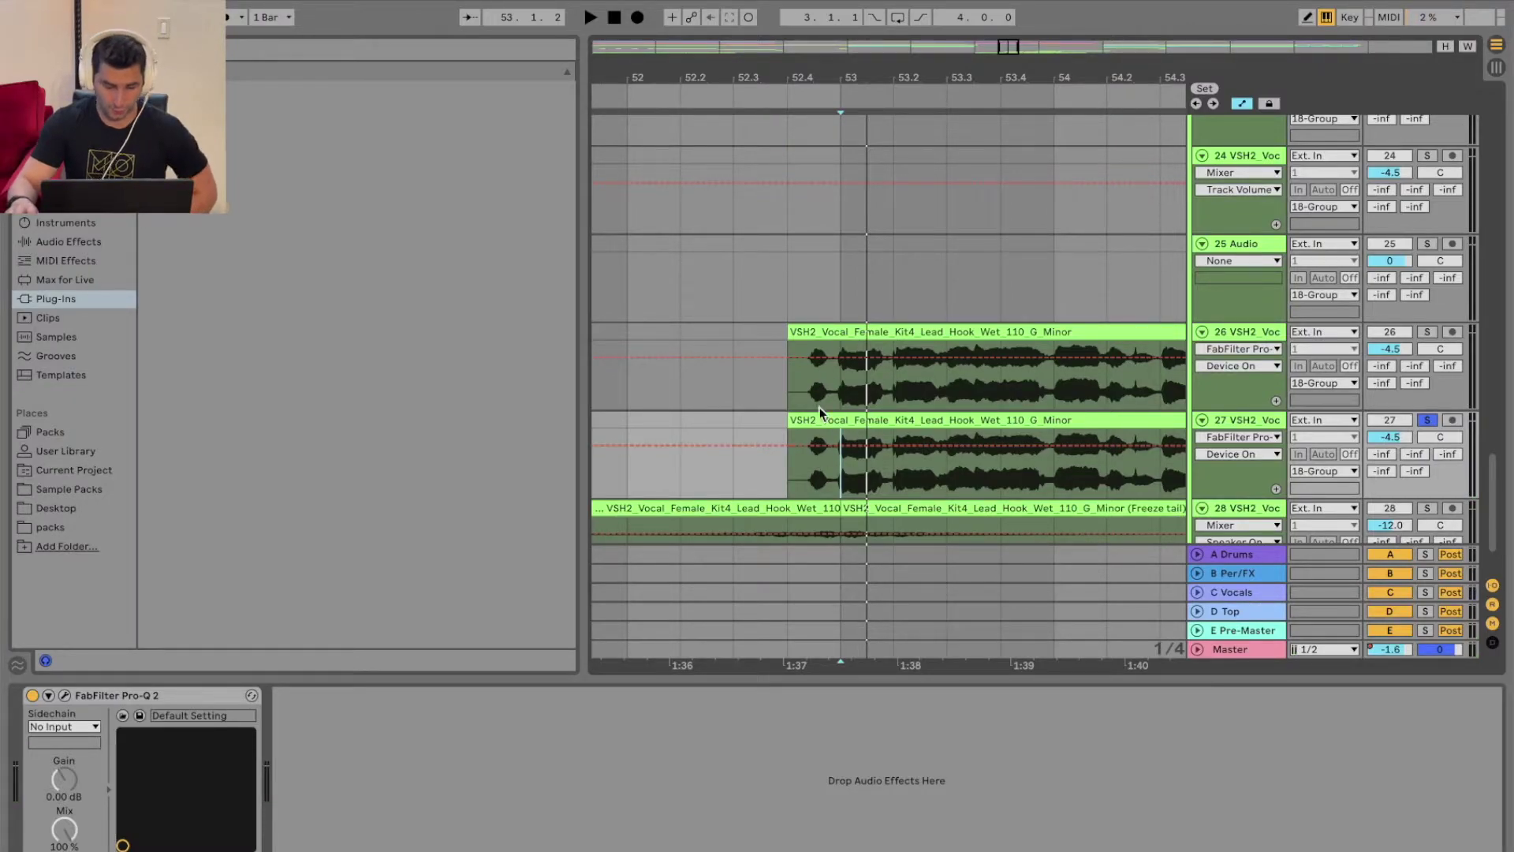
# - Trim the start of the track 27 clip to bar 53 and play it from there
pyautogui.moveTo(798, 417); pyautogui.dragTo(822, 424)
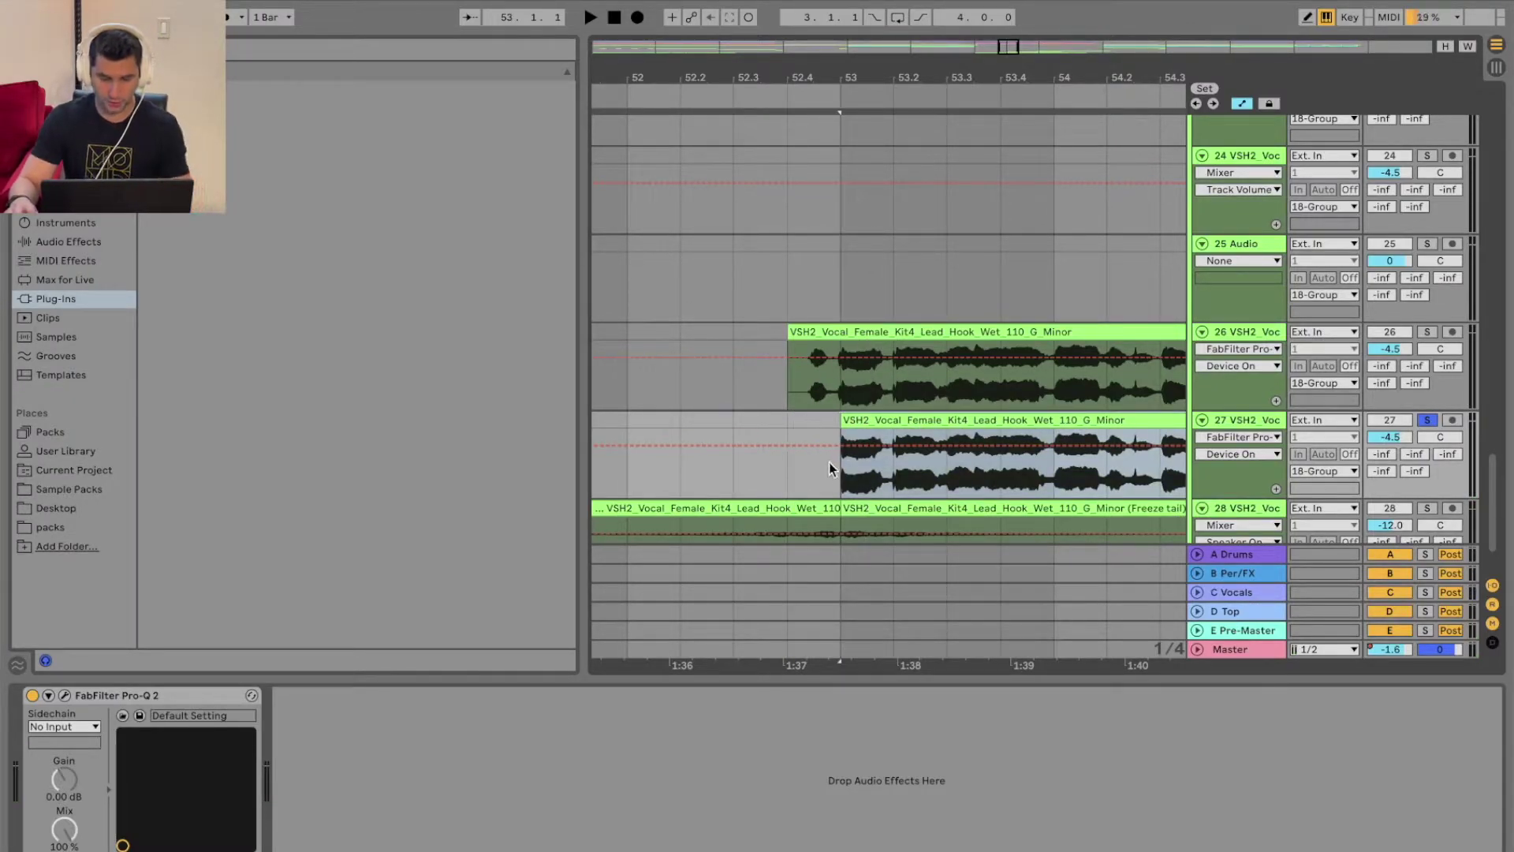
pyautogui.click(839, 481)
pyautogui.press('space')
pyautogui.press('space')
# - Remove everything after 53.2 on track 27, keeping only the first beat of the vocal
pyautogui.scroll(-5, 943, 116)
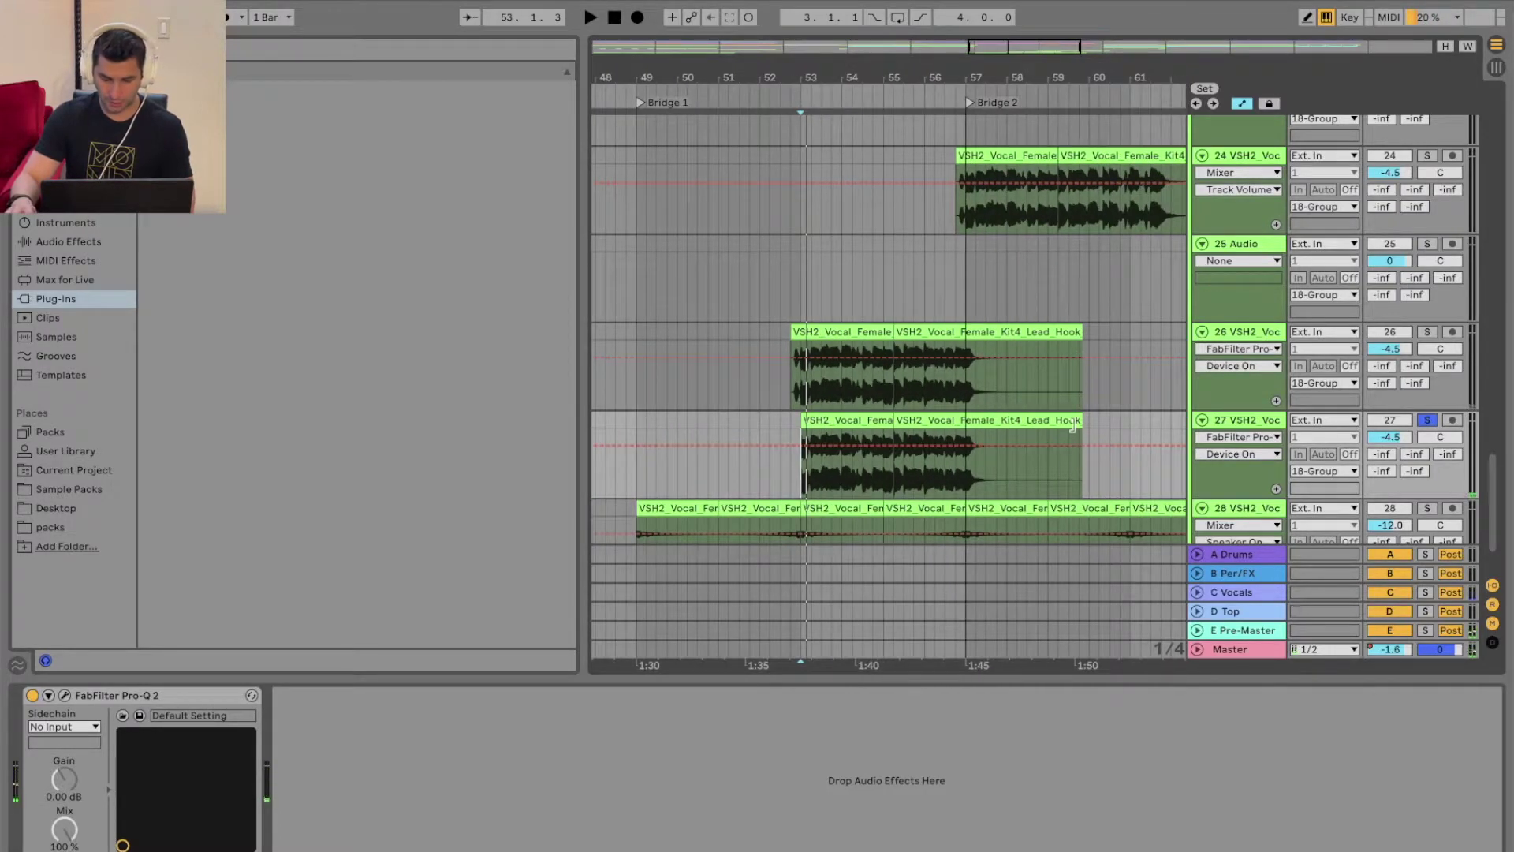
pyautogui.moveTo(1072, 424); pyautogui.dragTo(897, 423)
pyautogui.moveTo(808, 79); pyautogui.dragTo(1143, 424)
pyautogui.press('Delete')
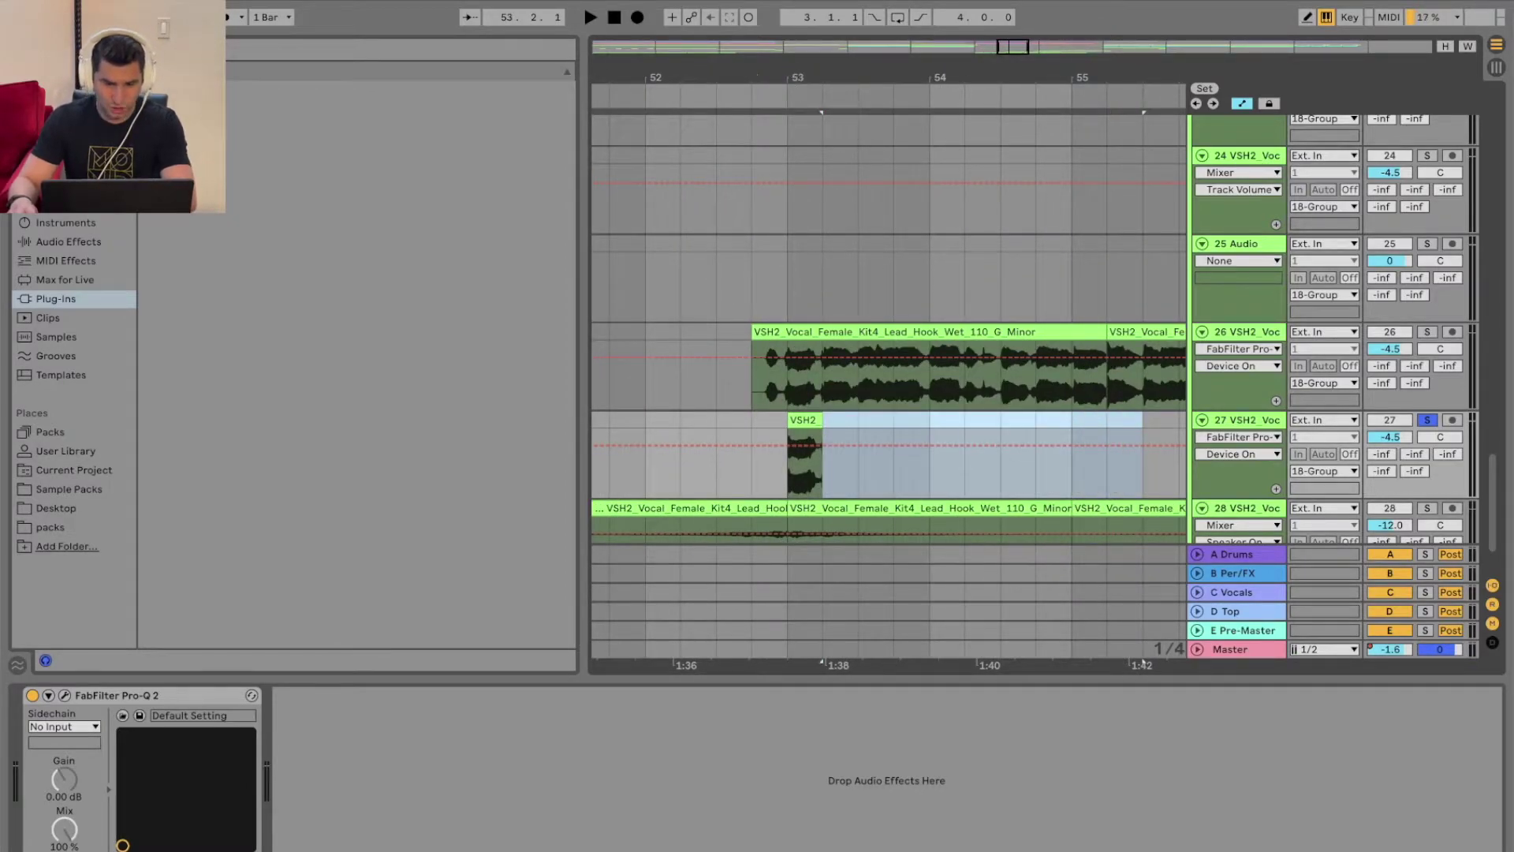
# - Set the fixed grid to 1/16, shorten the track 27 clip's end by one sixteenth and play the result
pyautogui.moveTo(790, 79); pyautogui.dragTo(853, 413)
pyautogui.rightClick(854, 423)
pyautogui.click(967, 742)
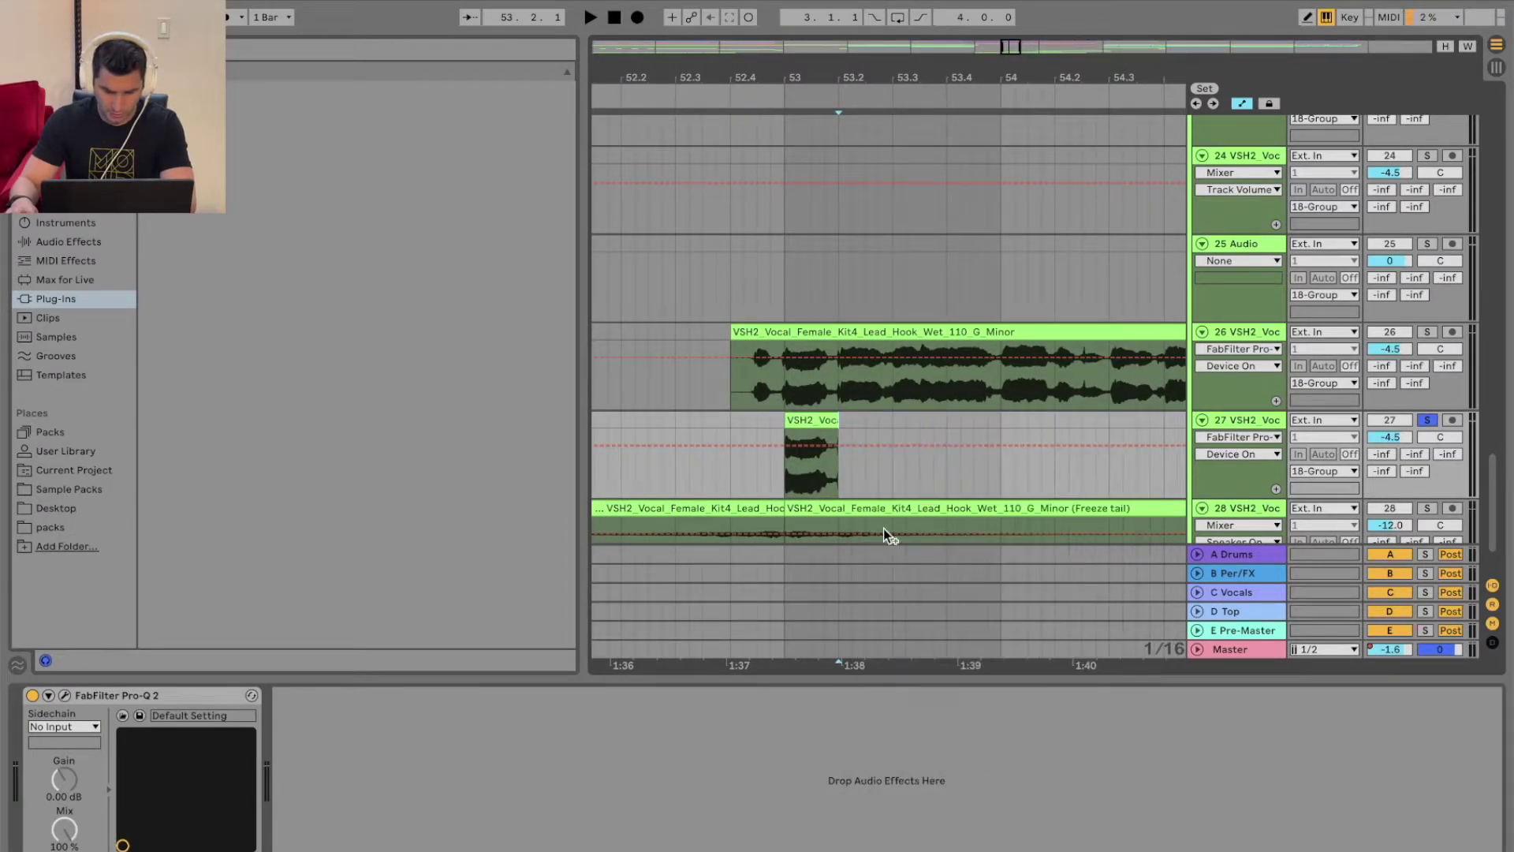
pyautogui.moveTo(832, 418); pyautogui.dragTo(824, 419)
pyautogui.click(748, 90)
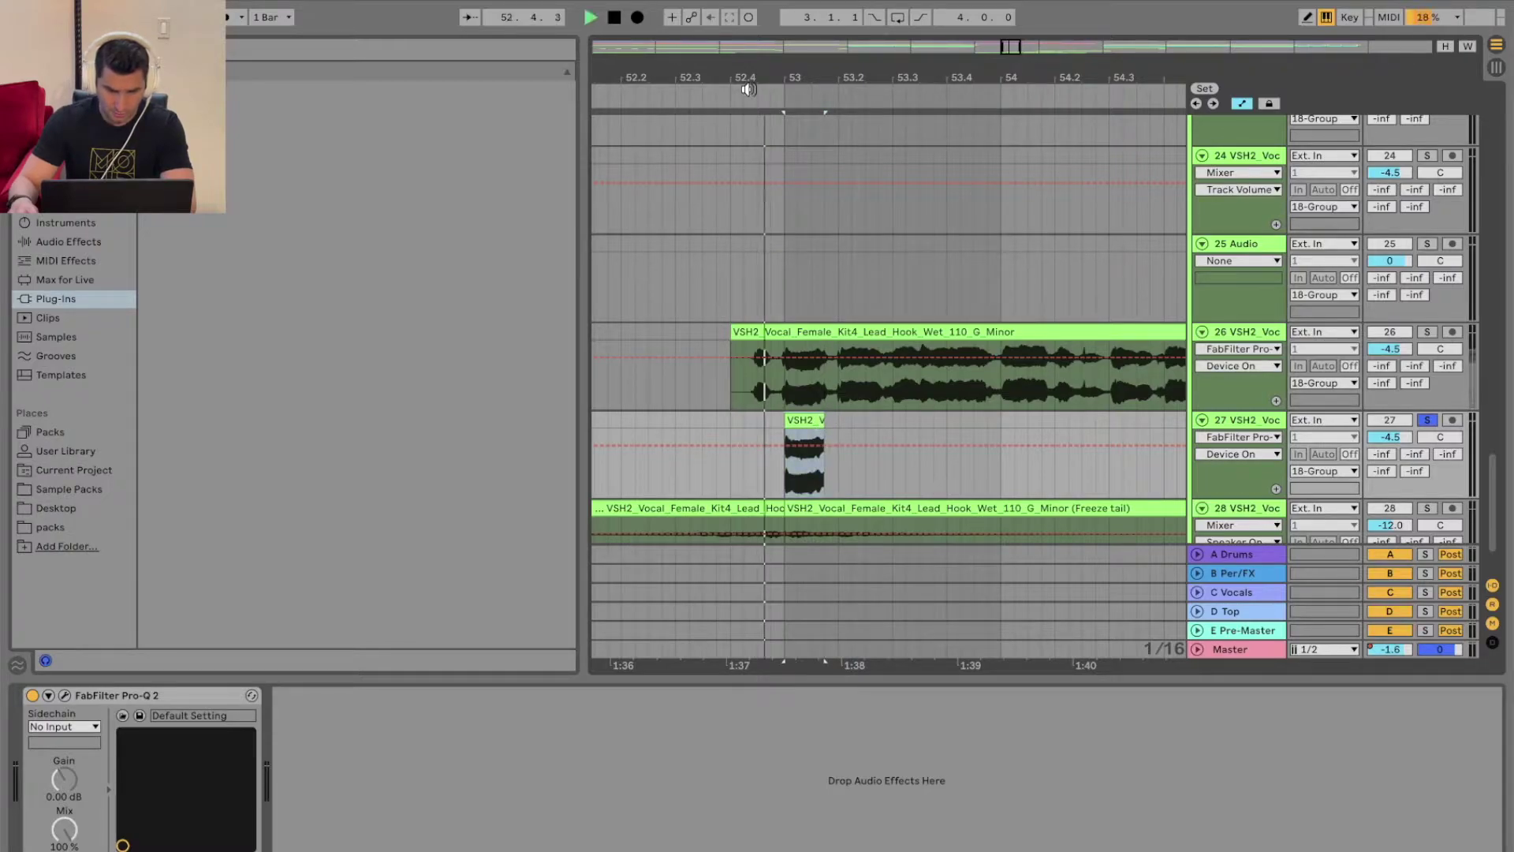
pyautogui.press('space')
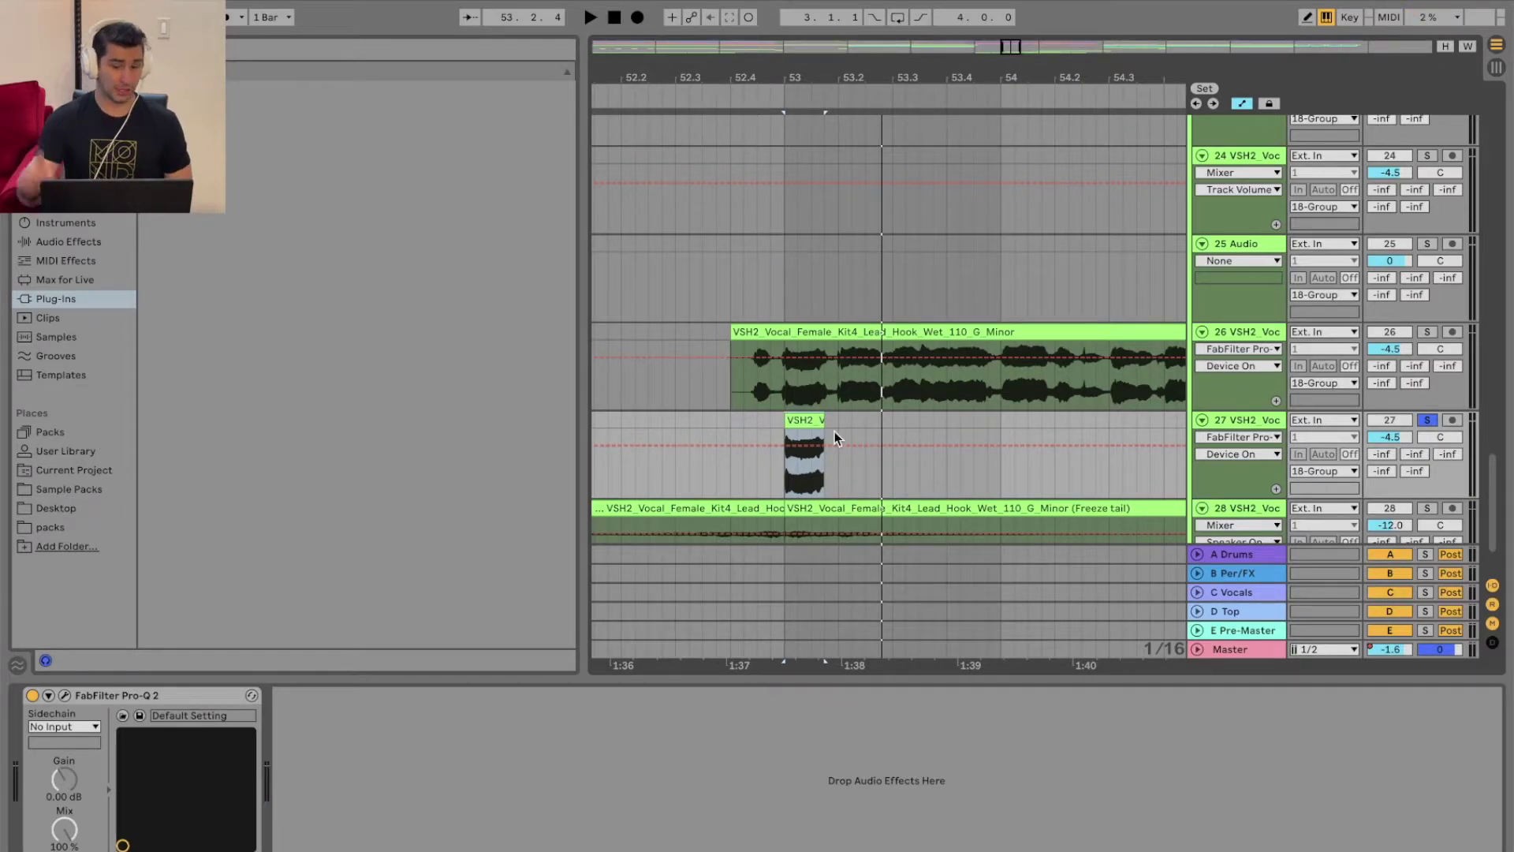
# - Try extending the track 27 clip past 53.2 into the next syllable, play it, and trim it back to three sixteenths
pyautogui.moveTo(824, 419); pyautogui.dragTo(865, 421)
pyautogui.click(791, 87)
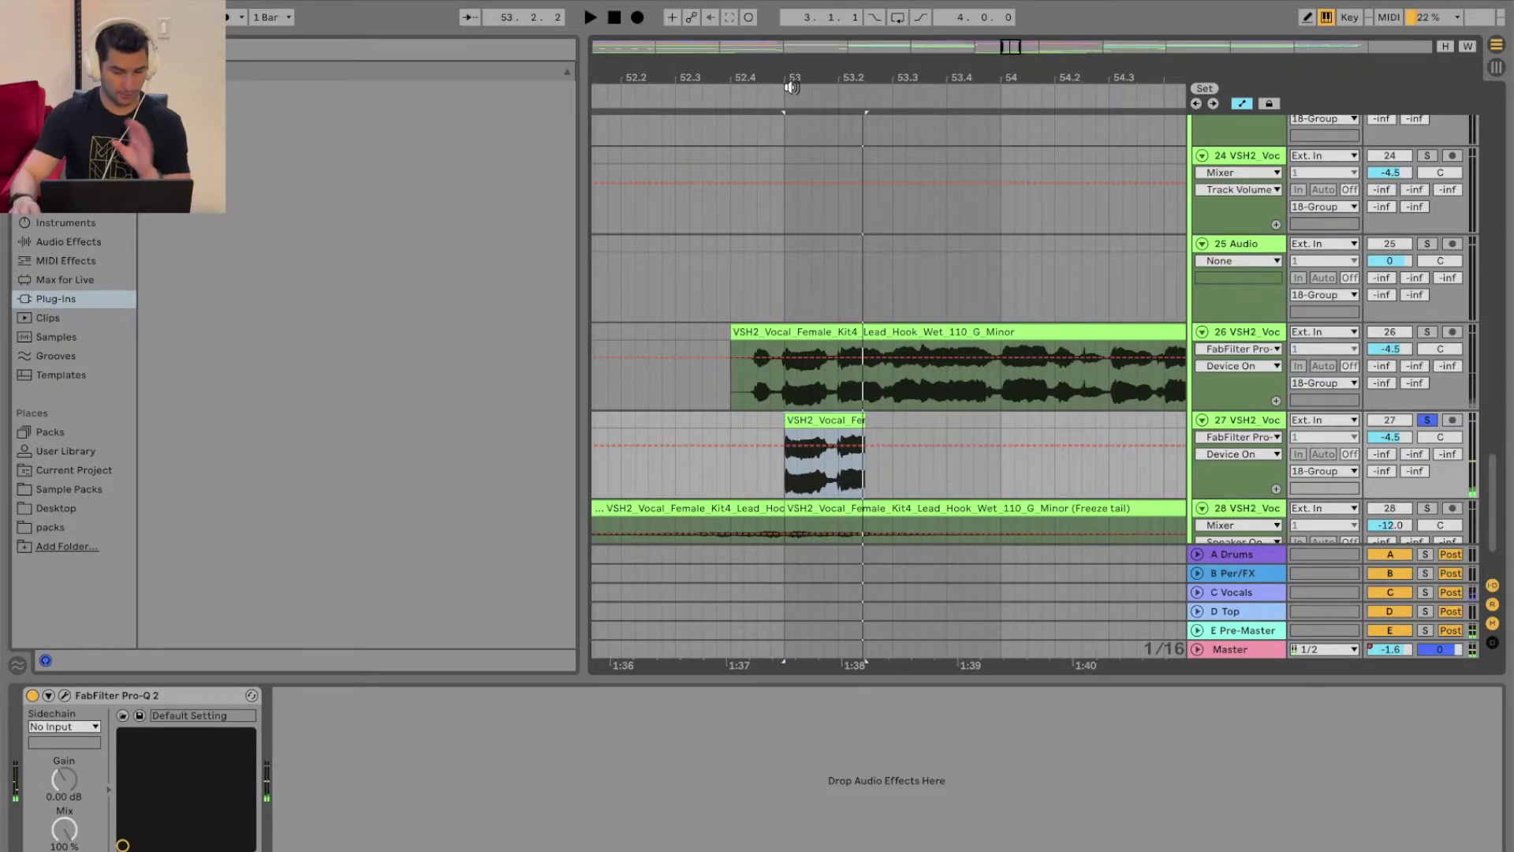
pyautogui.moveTo(866, 420); pyautogui.dragTo(824, 419)
pyautogui.click(841, 420)
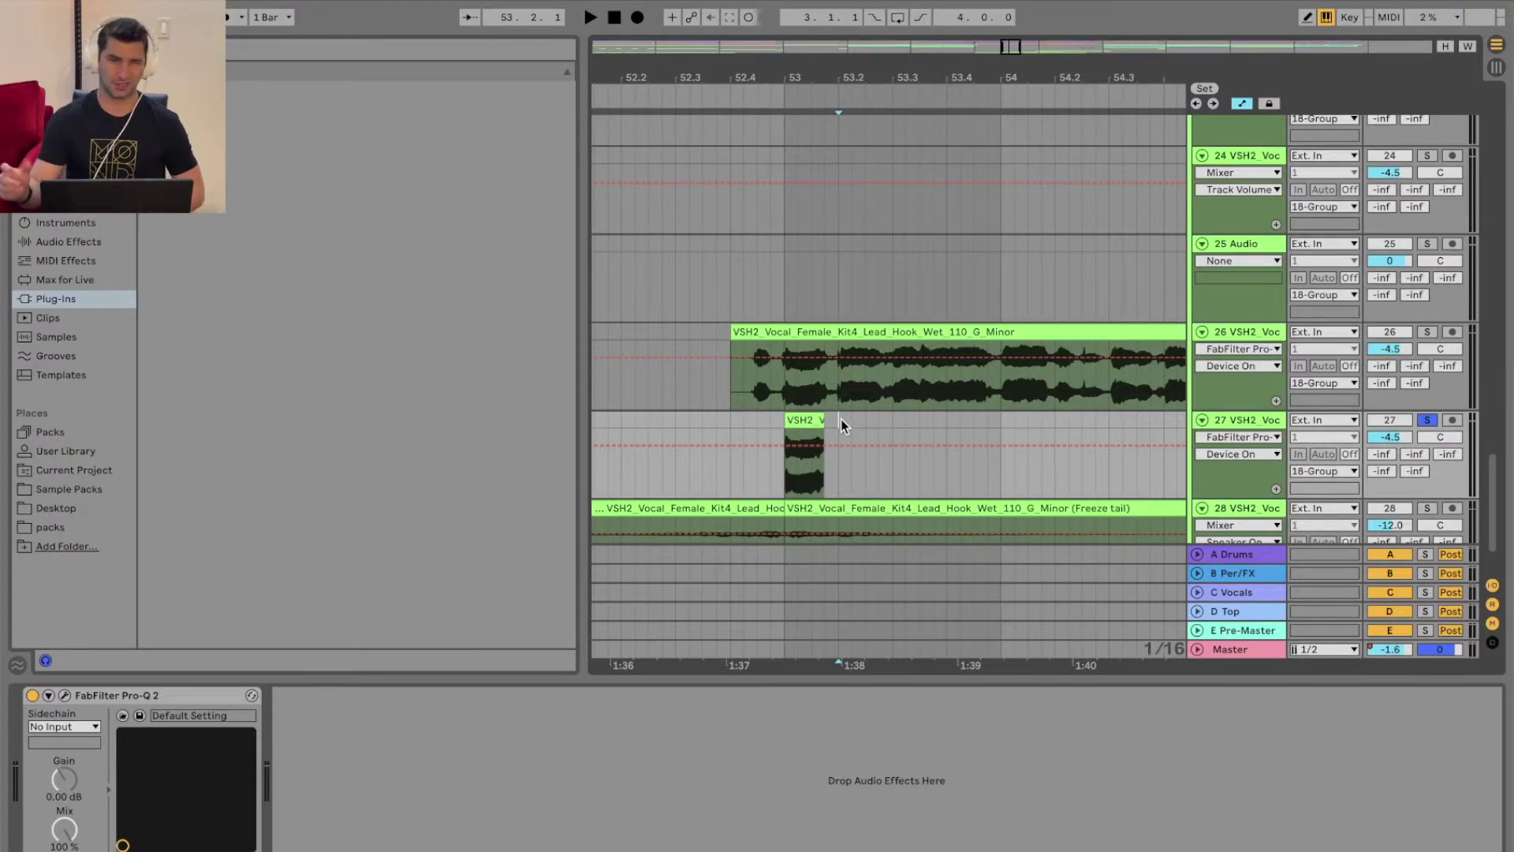
# - Play the trimmed vocal clip on track 27 repeatedly from just before bar 53
pyautogui.click(759, 97)
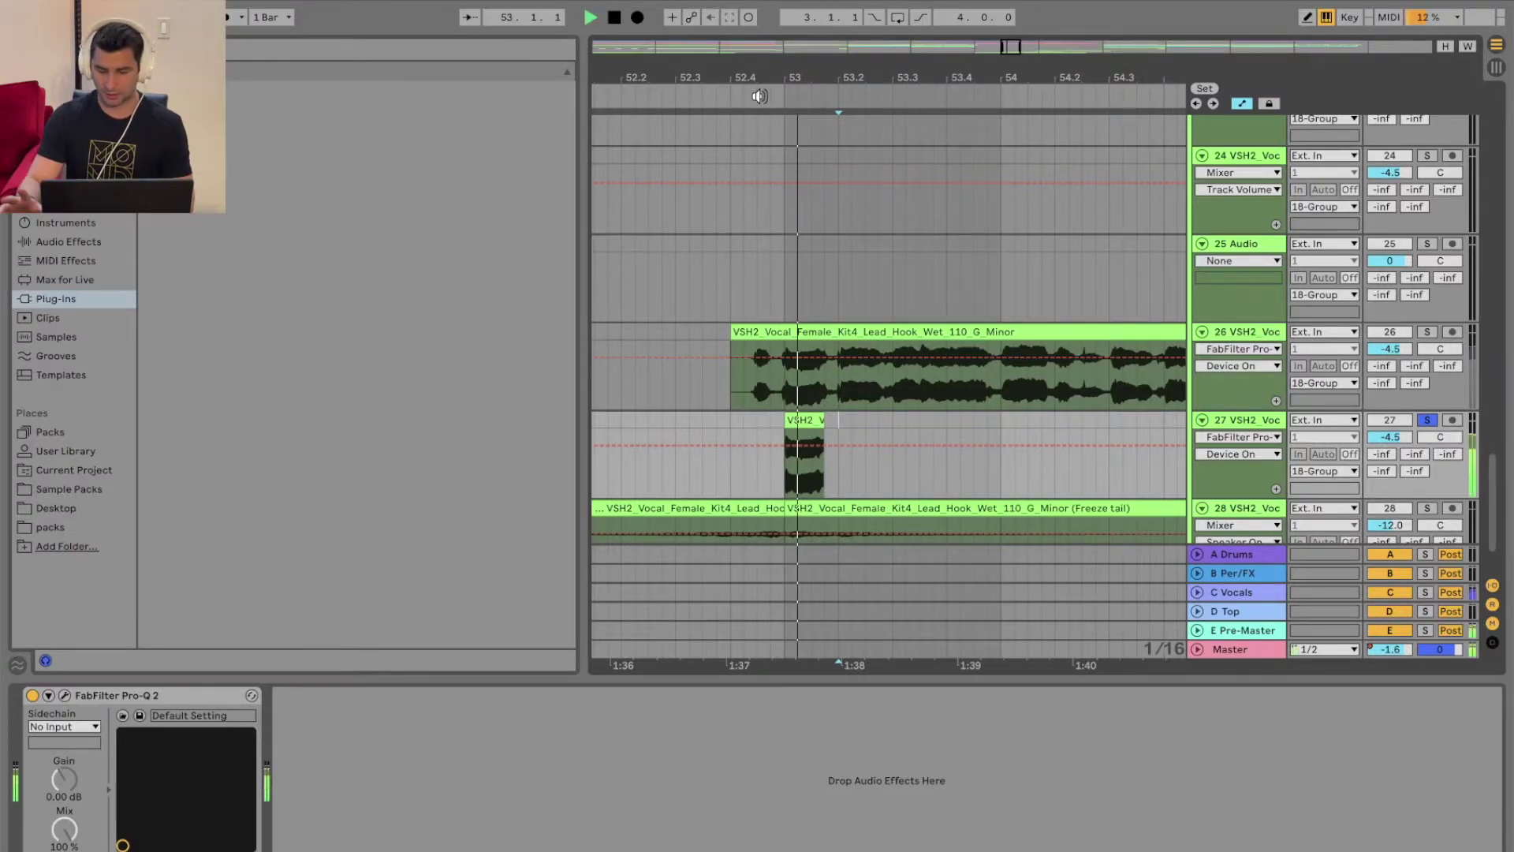
pyautogui.click(759, 97)
pyautogui.press('space')
pyautogui.click(759, 97)
pyautogui.press('space')
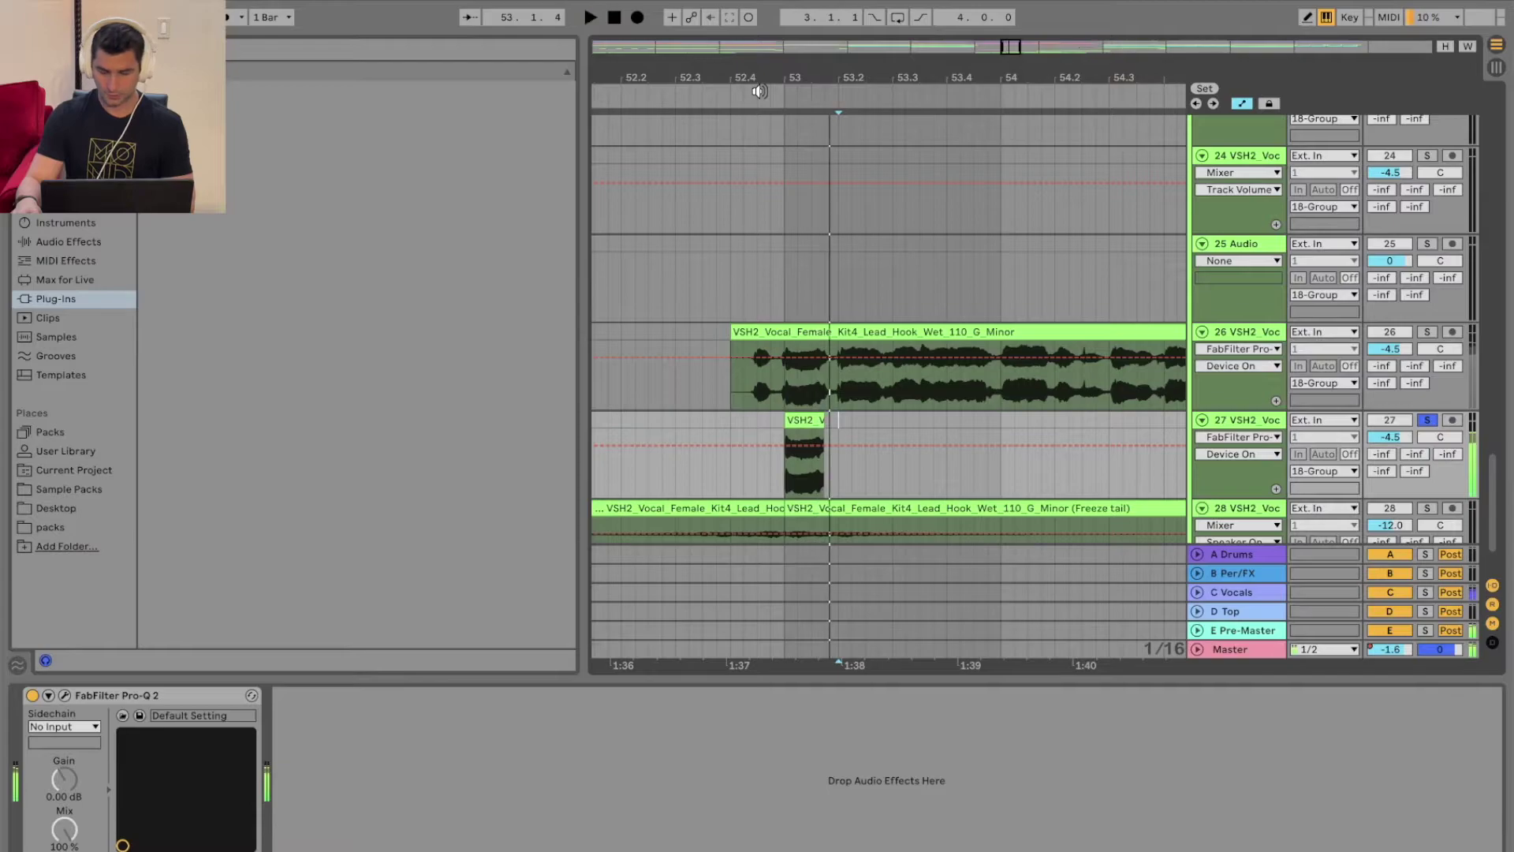
# - Add a Reverb to track 27, grouped in an Audio Effect Rack with a second, empty chain
pyautogui.click(40, 241)
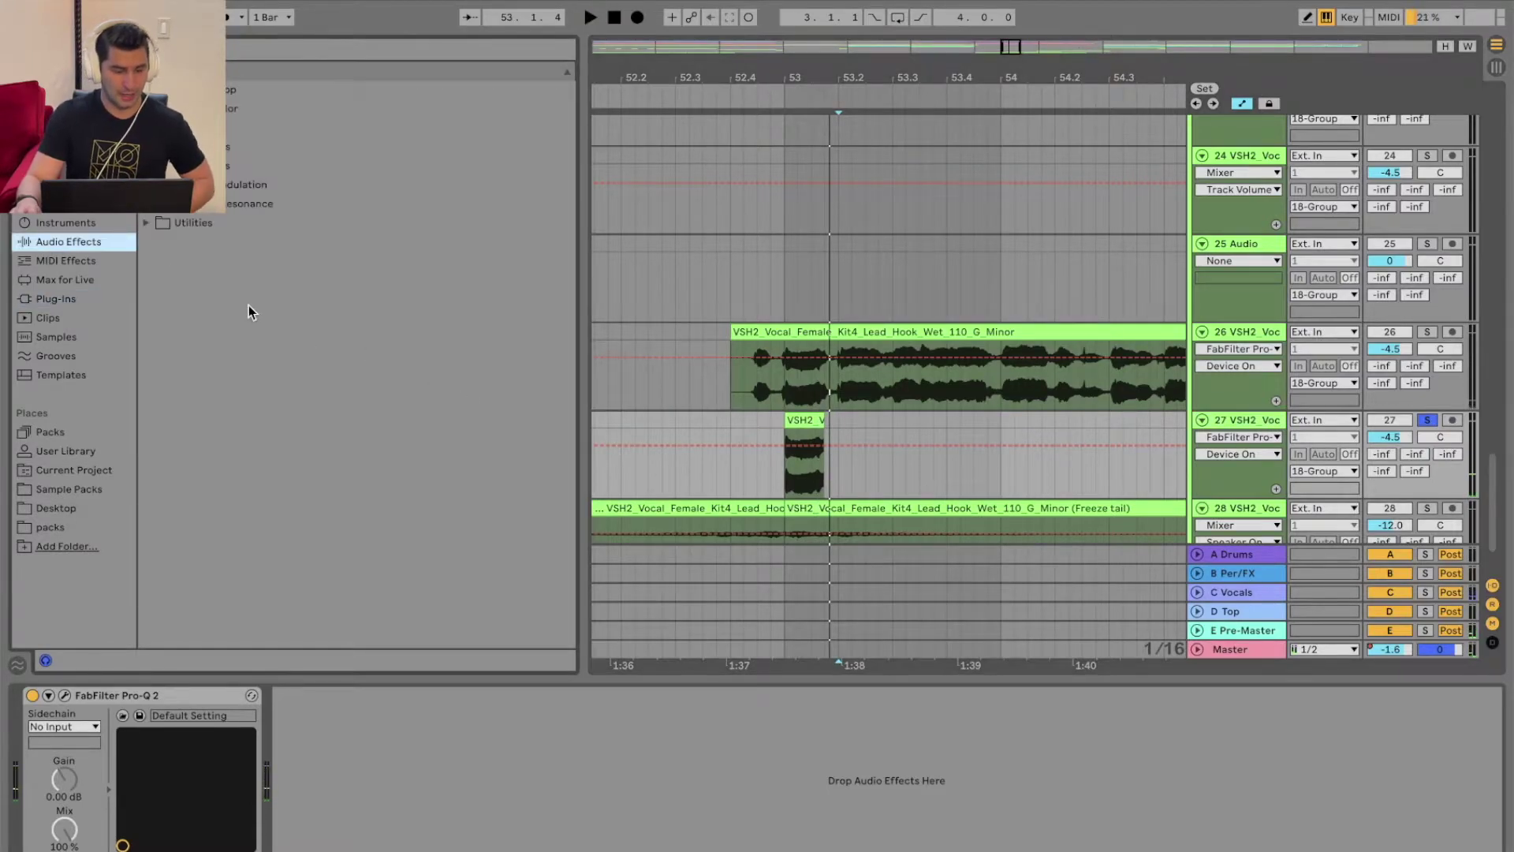
pyautogui.doubleClick(203, 279)
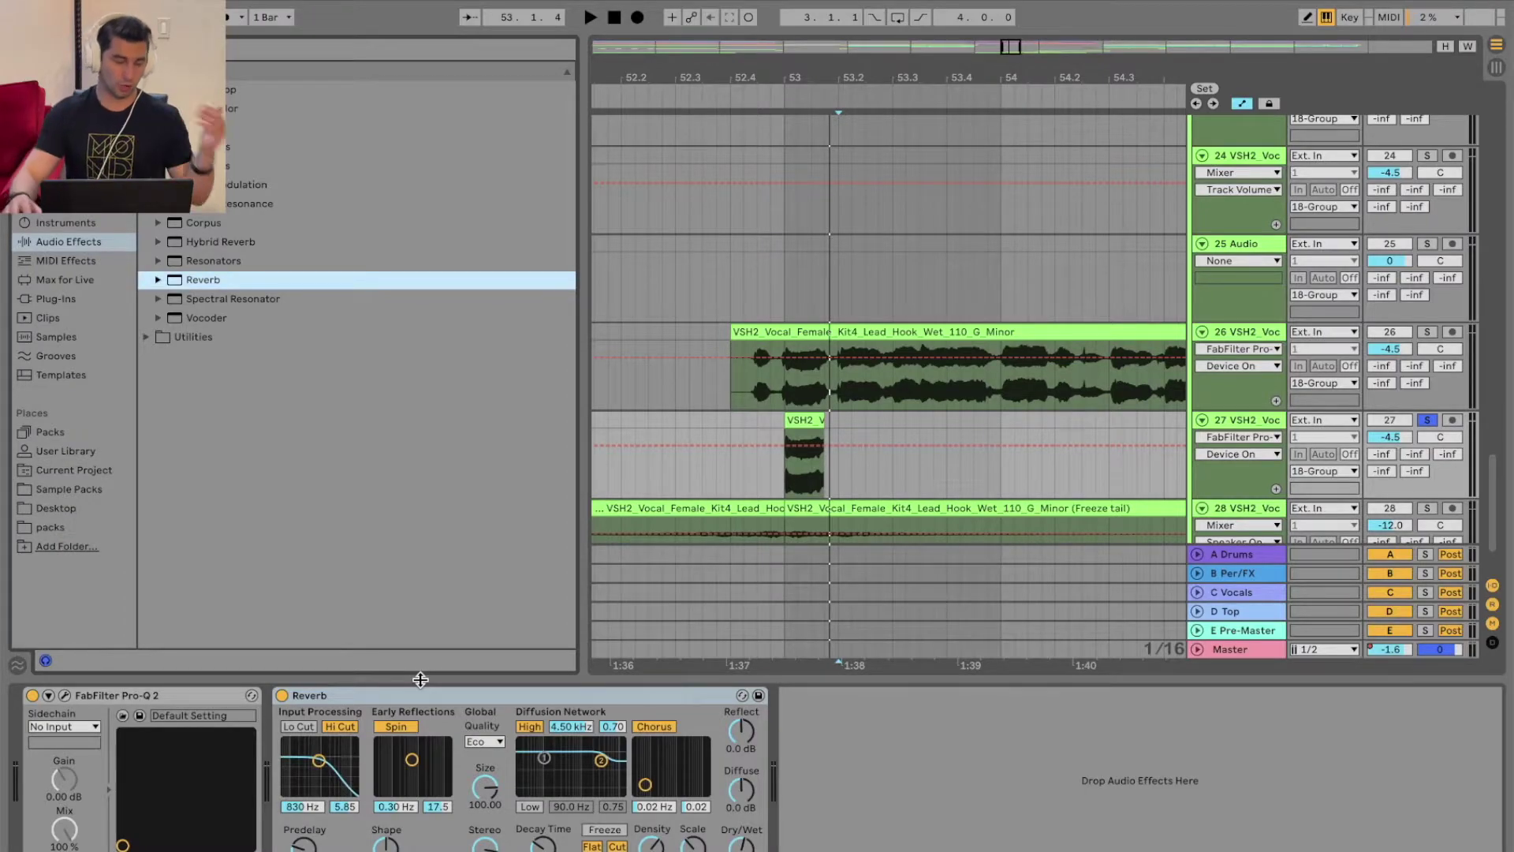
pyautogui.rightClick(321, 691)
pyautogui.click(351, 809)
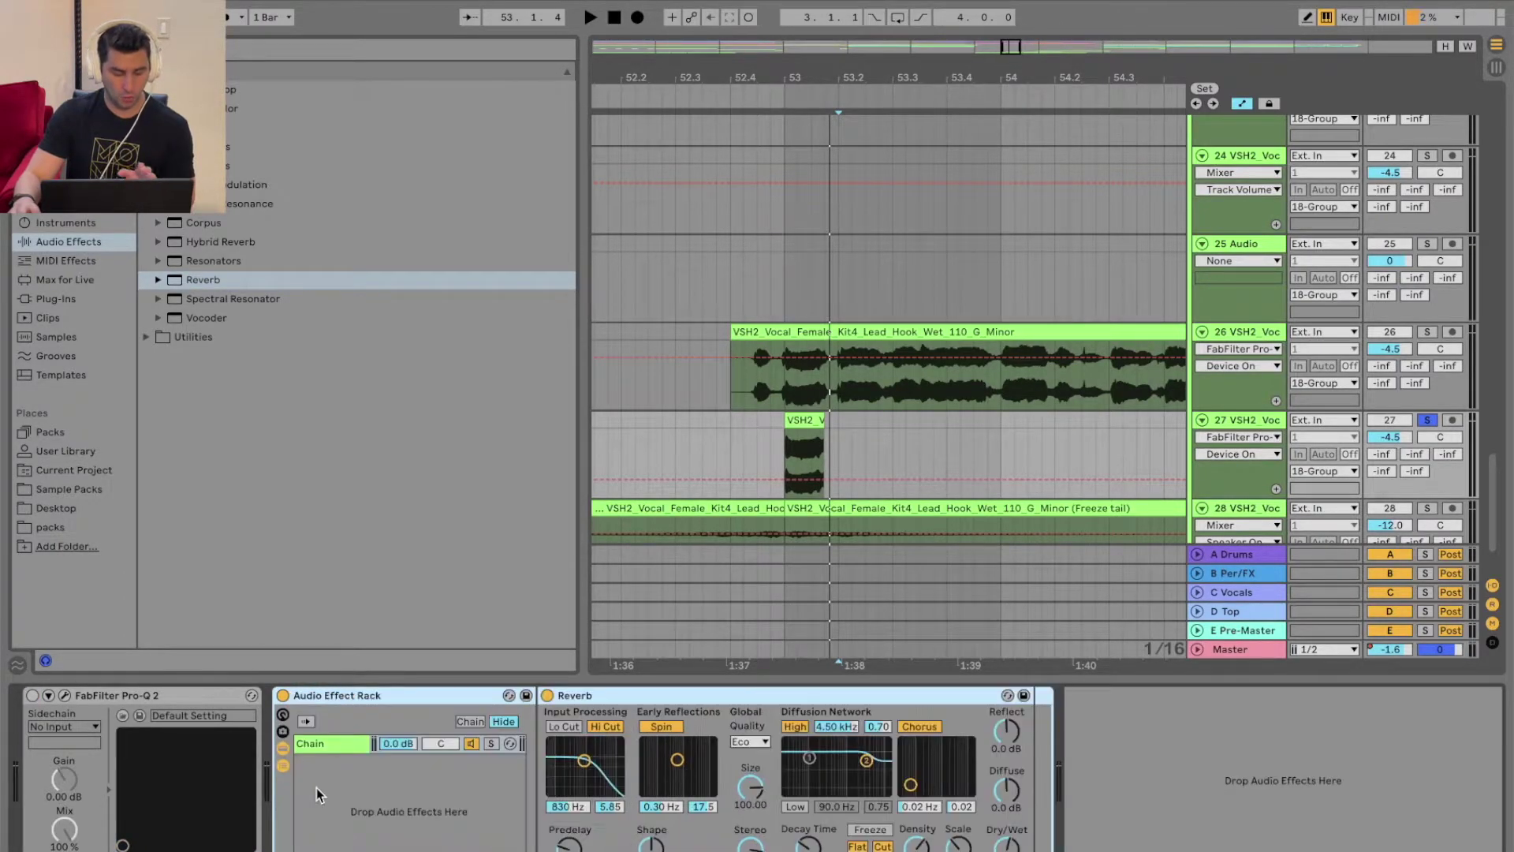
pyautogui.rightClick(319, 791)
pyautogui.click(334, 799)
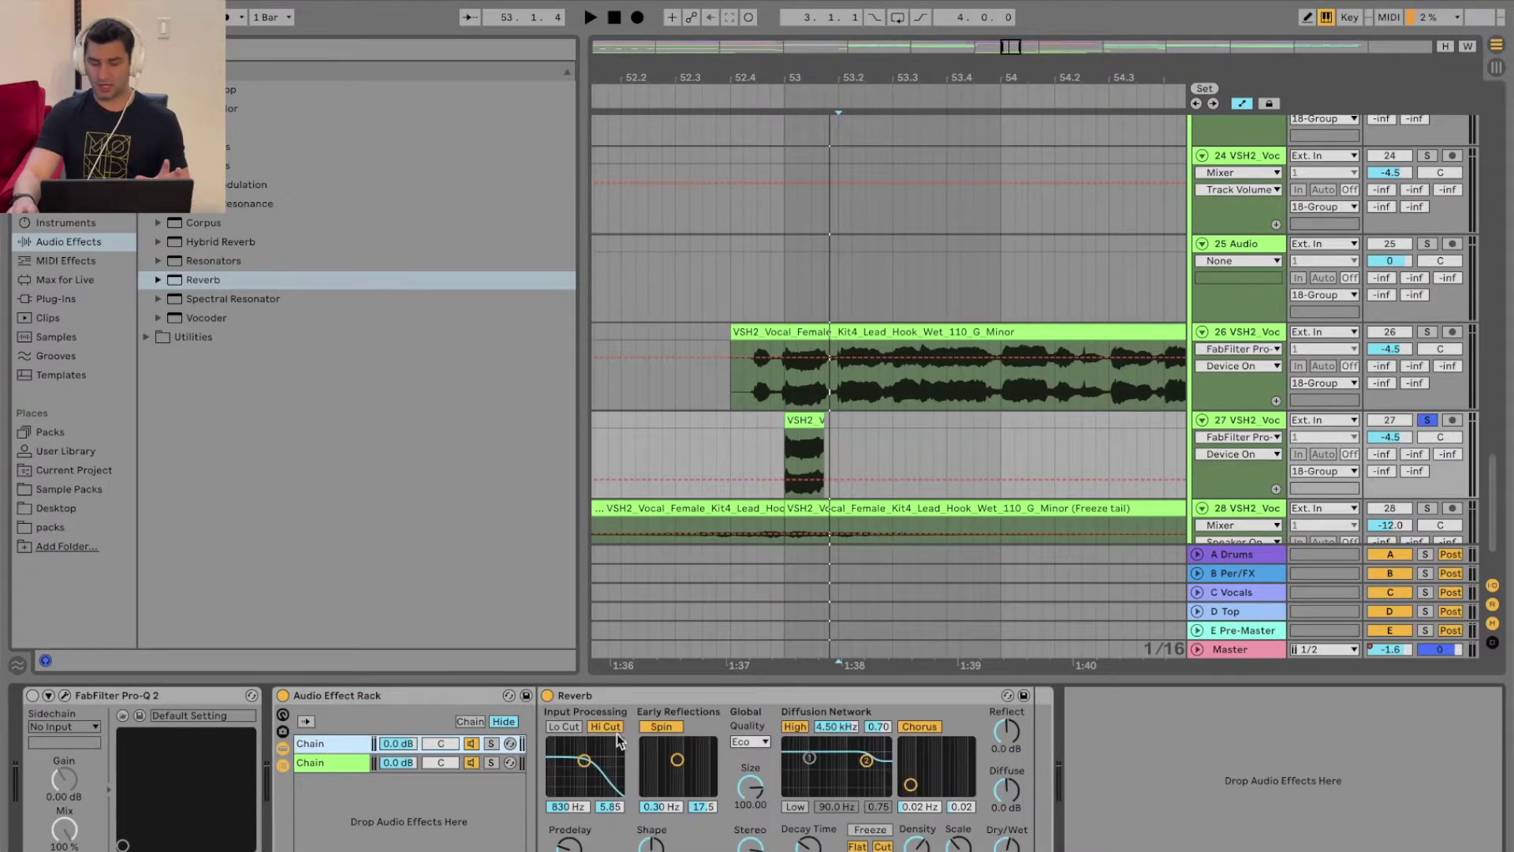
# - Turn off the Reverb's Hi Cut, Spin, High filter and Chorus, set its quality to High, and play the clip
pyautogui.click(653, 730)
pyautogui.click(910, 727)
pyautogui.click(749, 742)
pyautogui.click(743, 786)
pyautogui.click(778, 477)
pyautogui.press('space')
pyautogui.press('space')
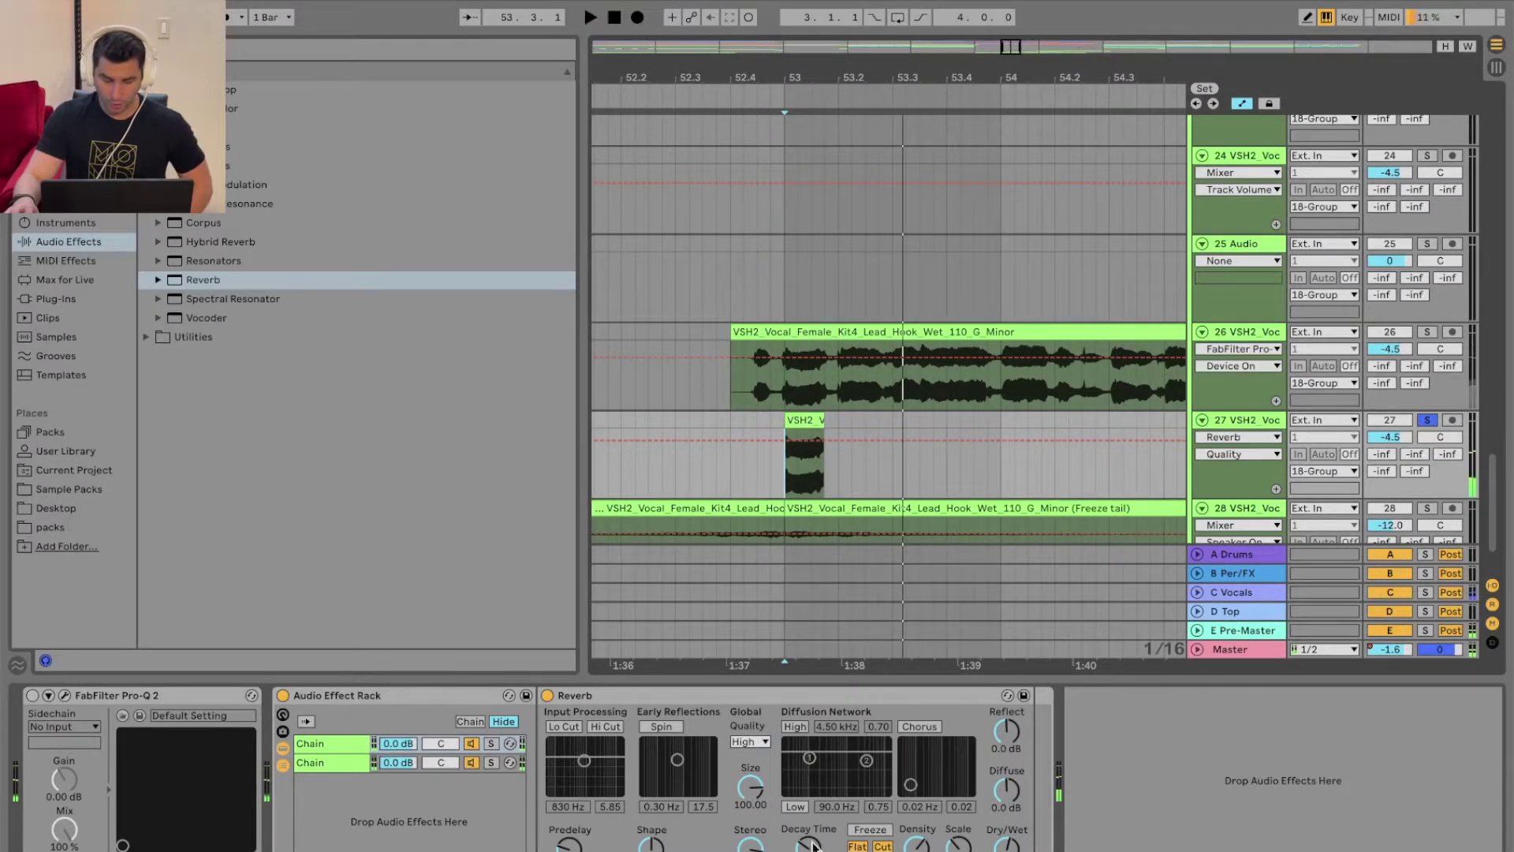
# - Adjust the Reverb's decay time and play the vocal clip with its tail from bar 53
pyautogui.moveTo(811, 847); pyautogui.dragTo(811, 851)
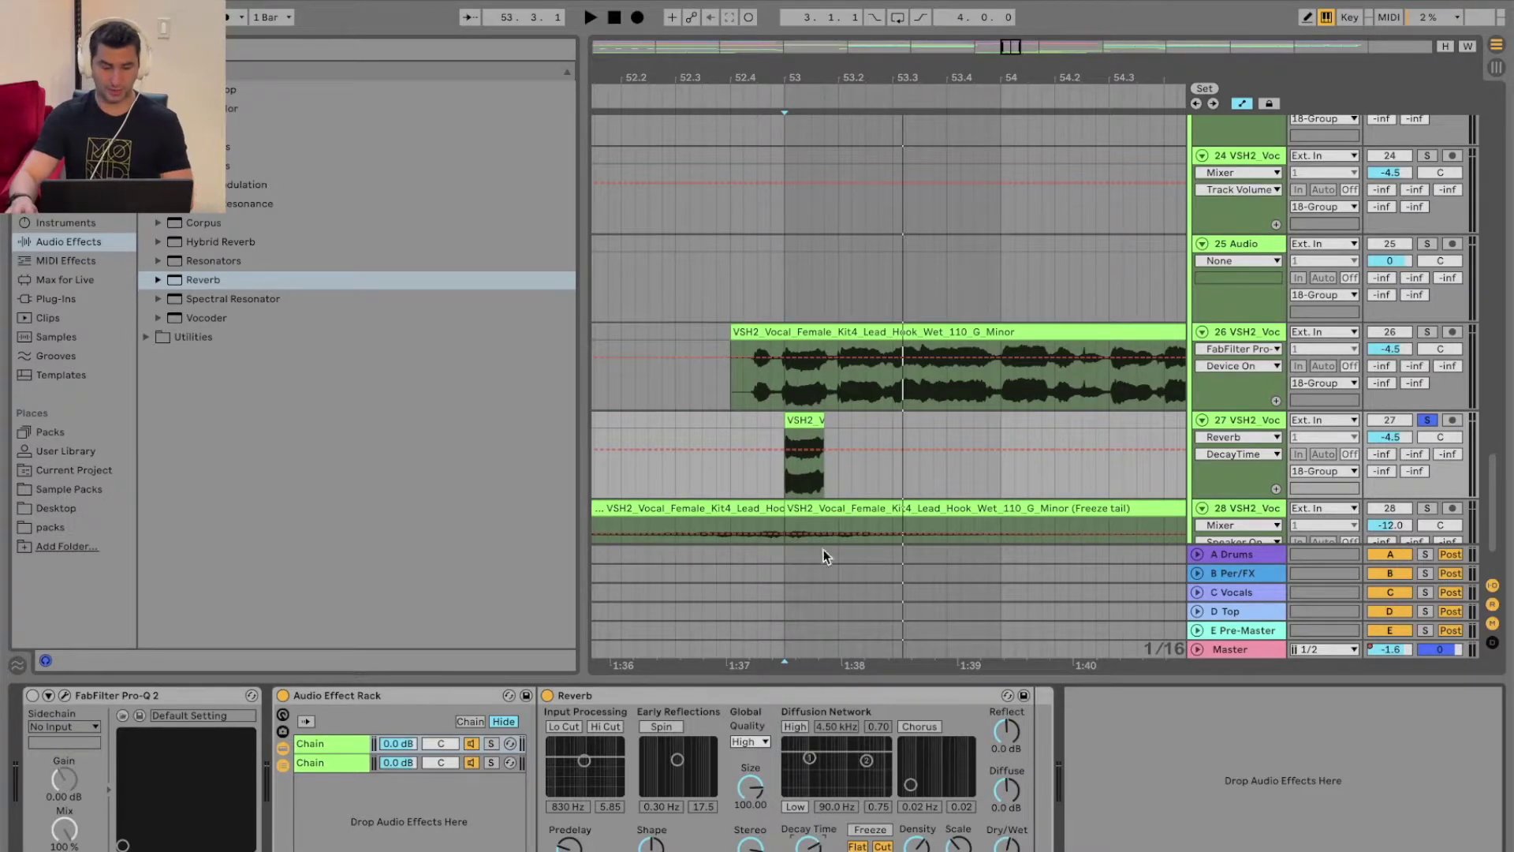
pyautogui.press('space')
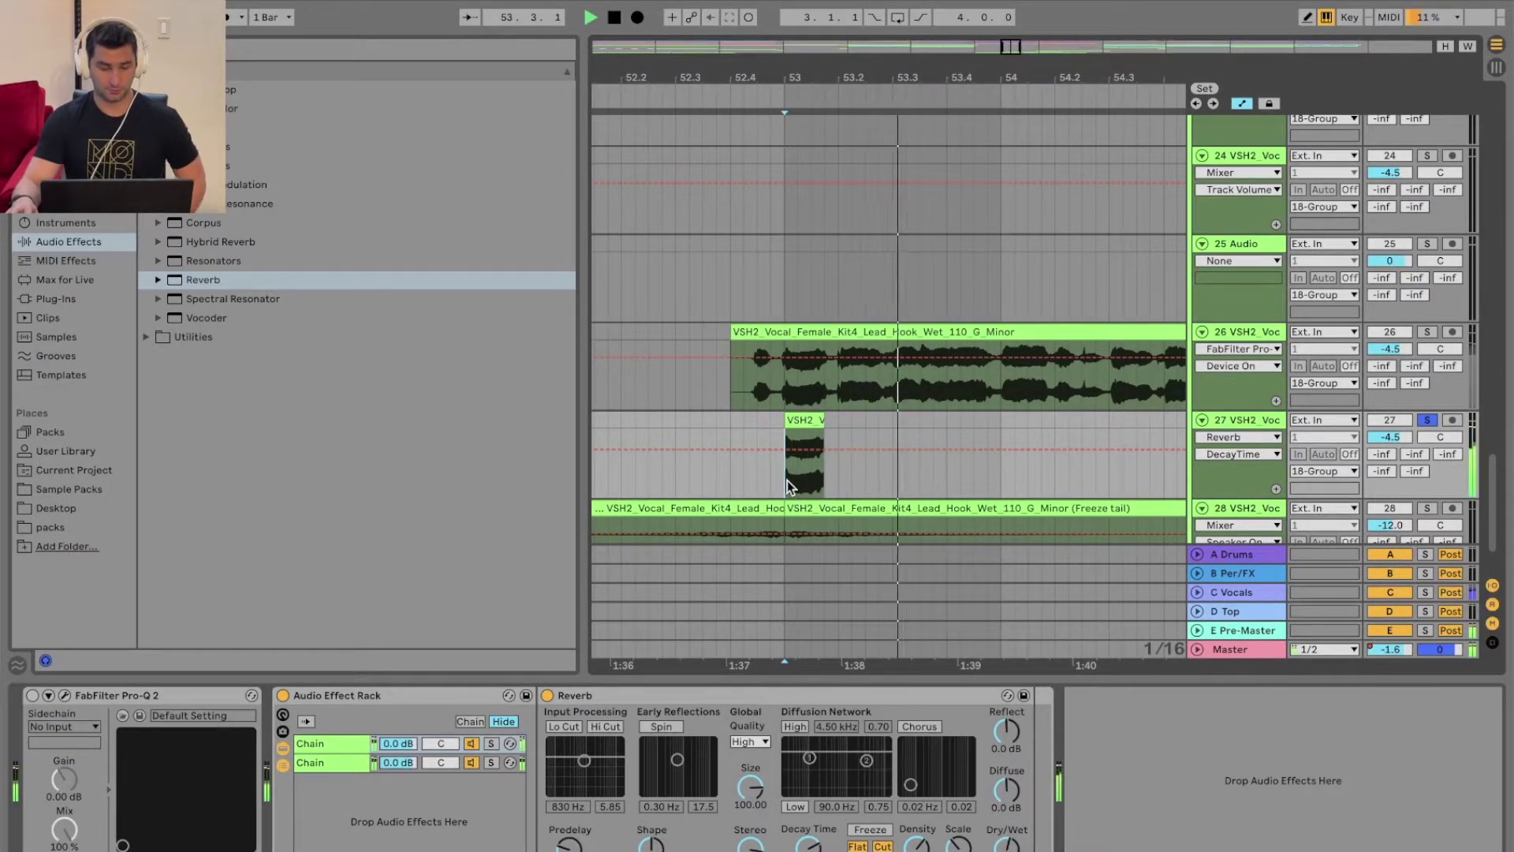
pyautogui.press('space')
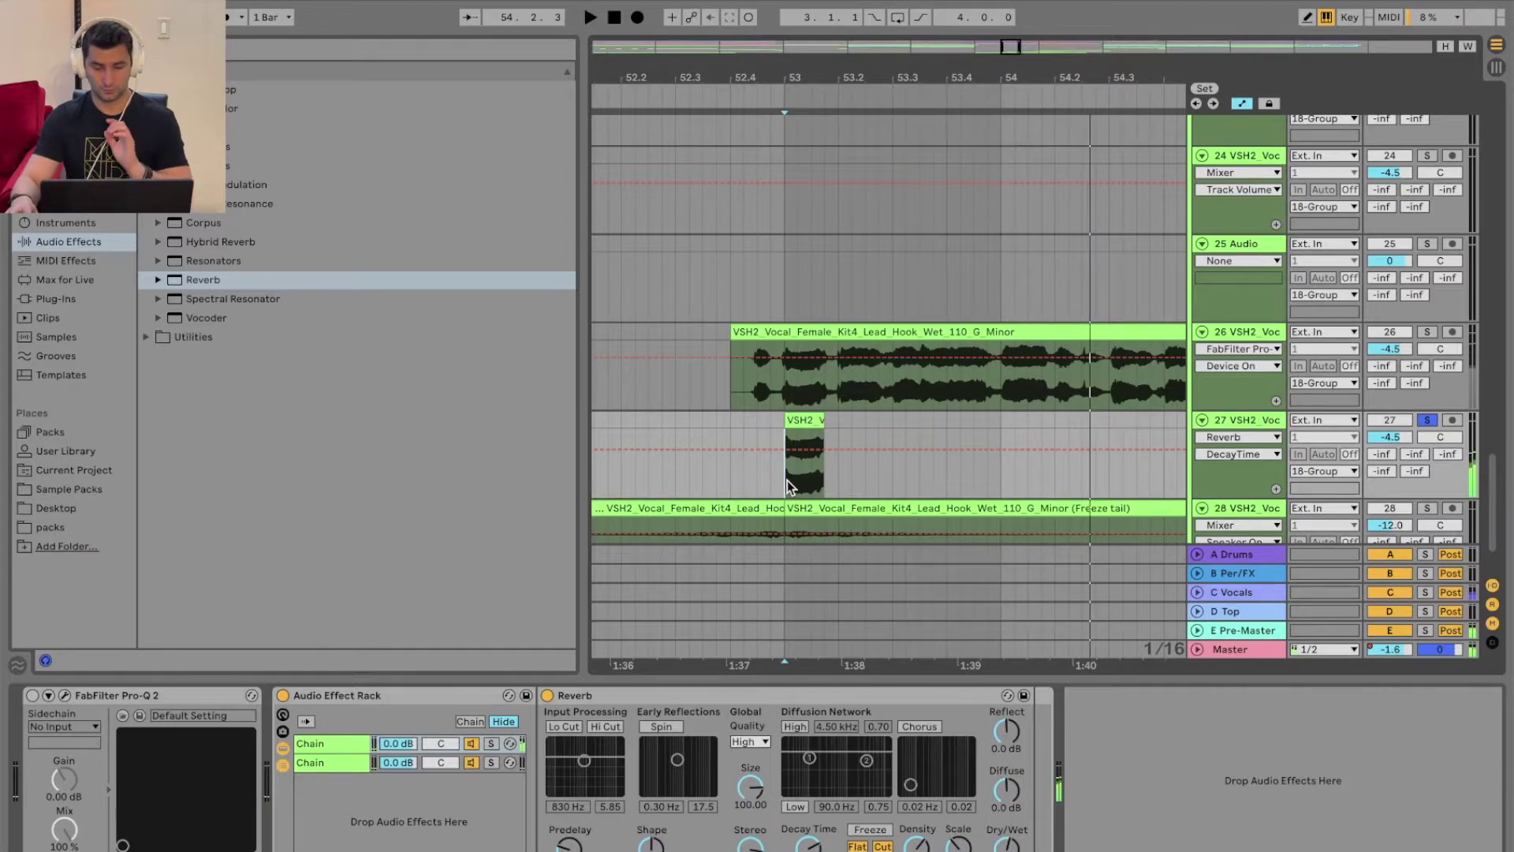
# - Freeze and flatten track 27 to render its reverb tail as audio, and undo both operations
pyautogui.rightClick(1256, 422)
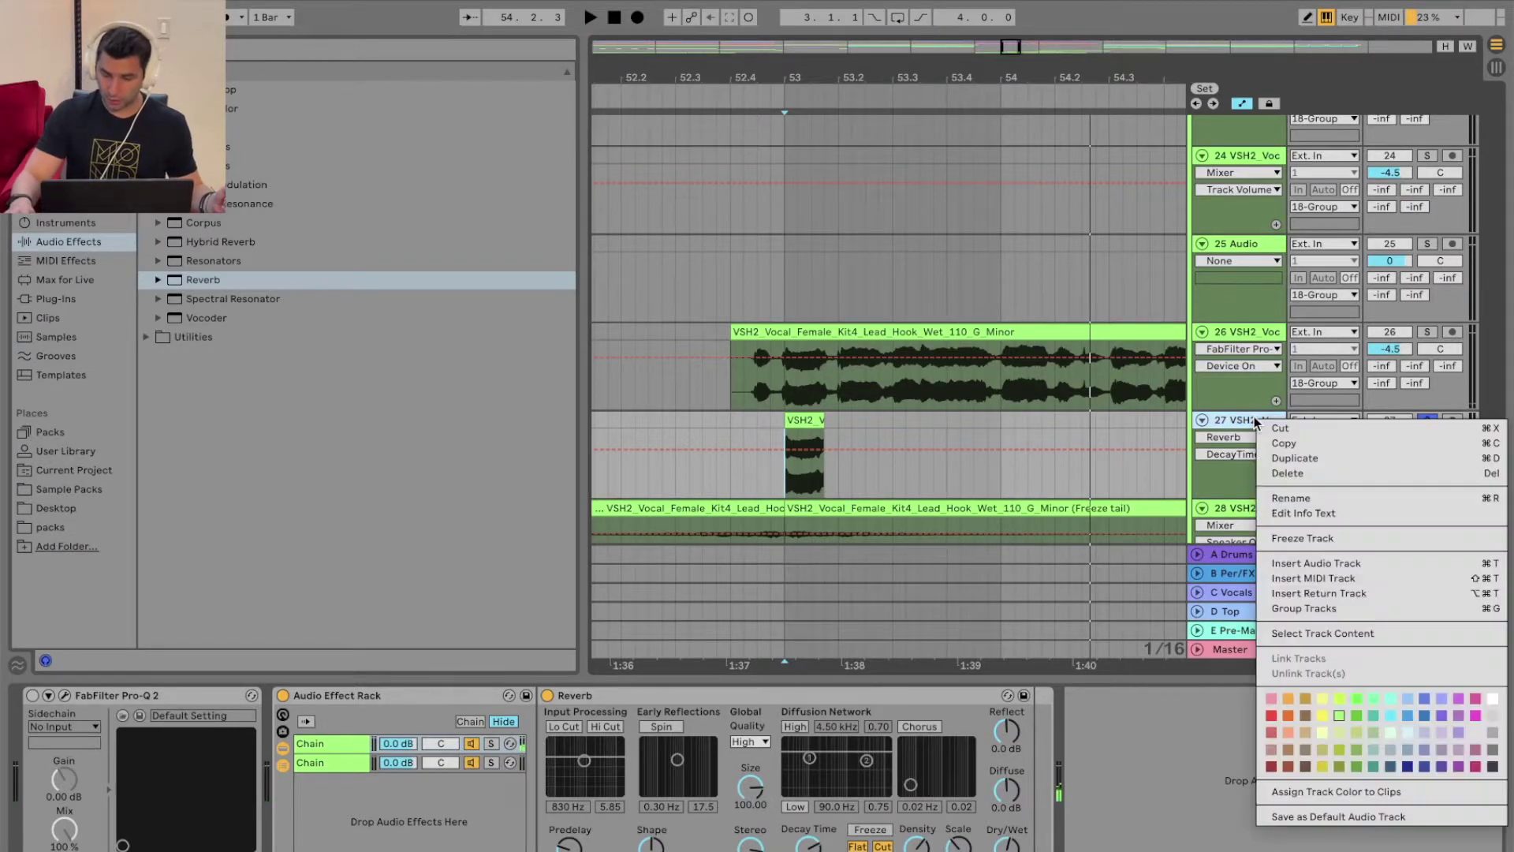
pyautogui.click(1262, 535)
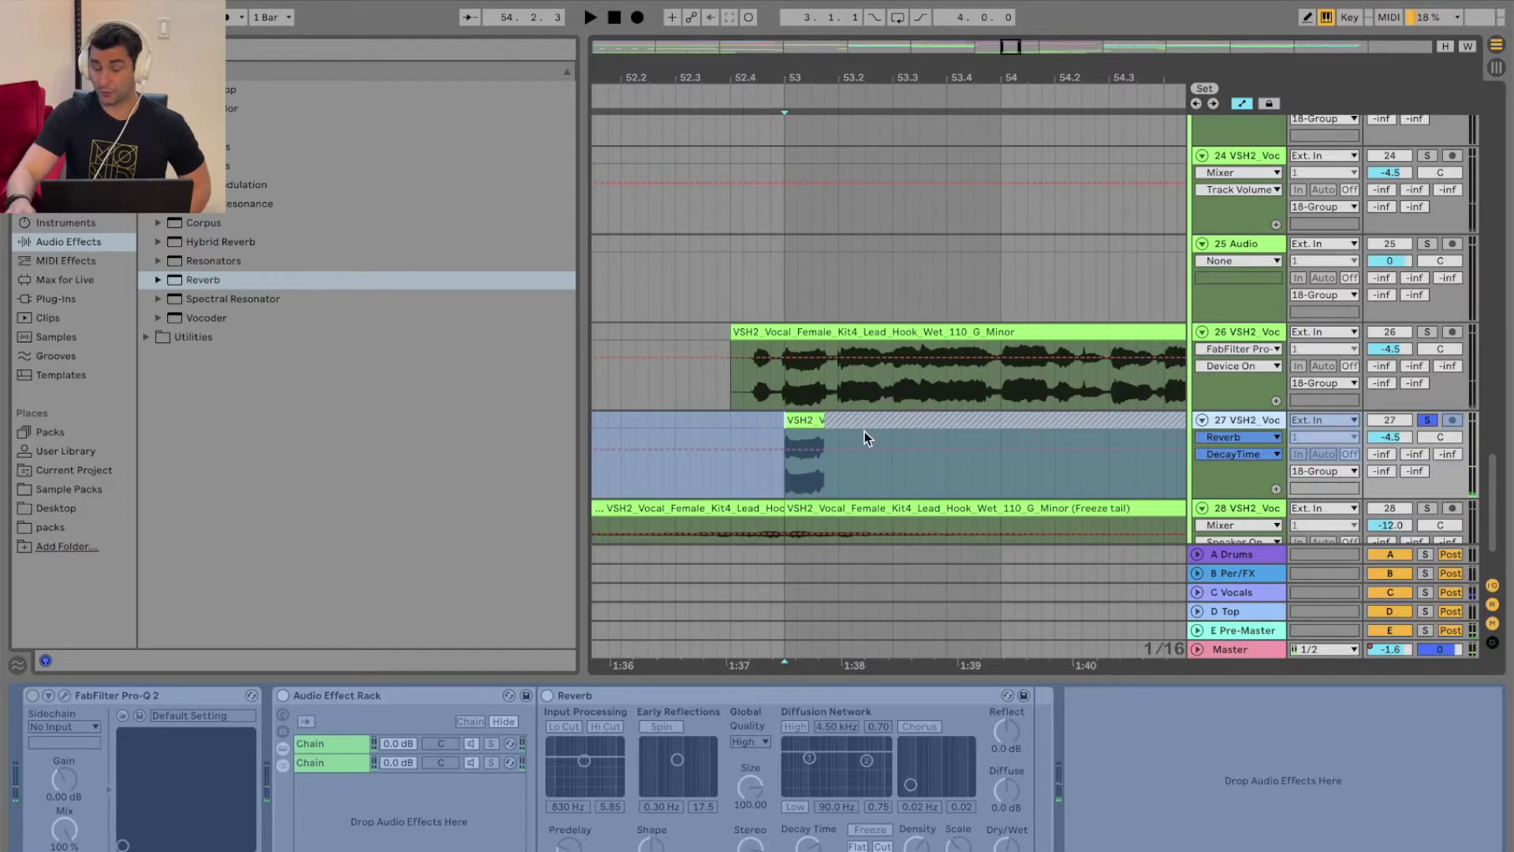
pyautogui.rightClick(1241, 423)
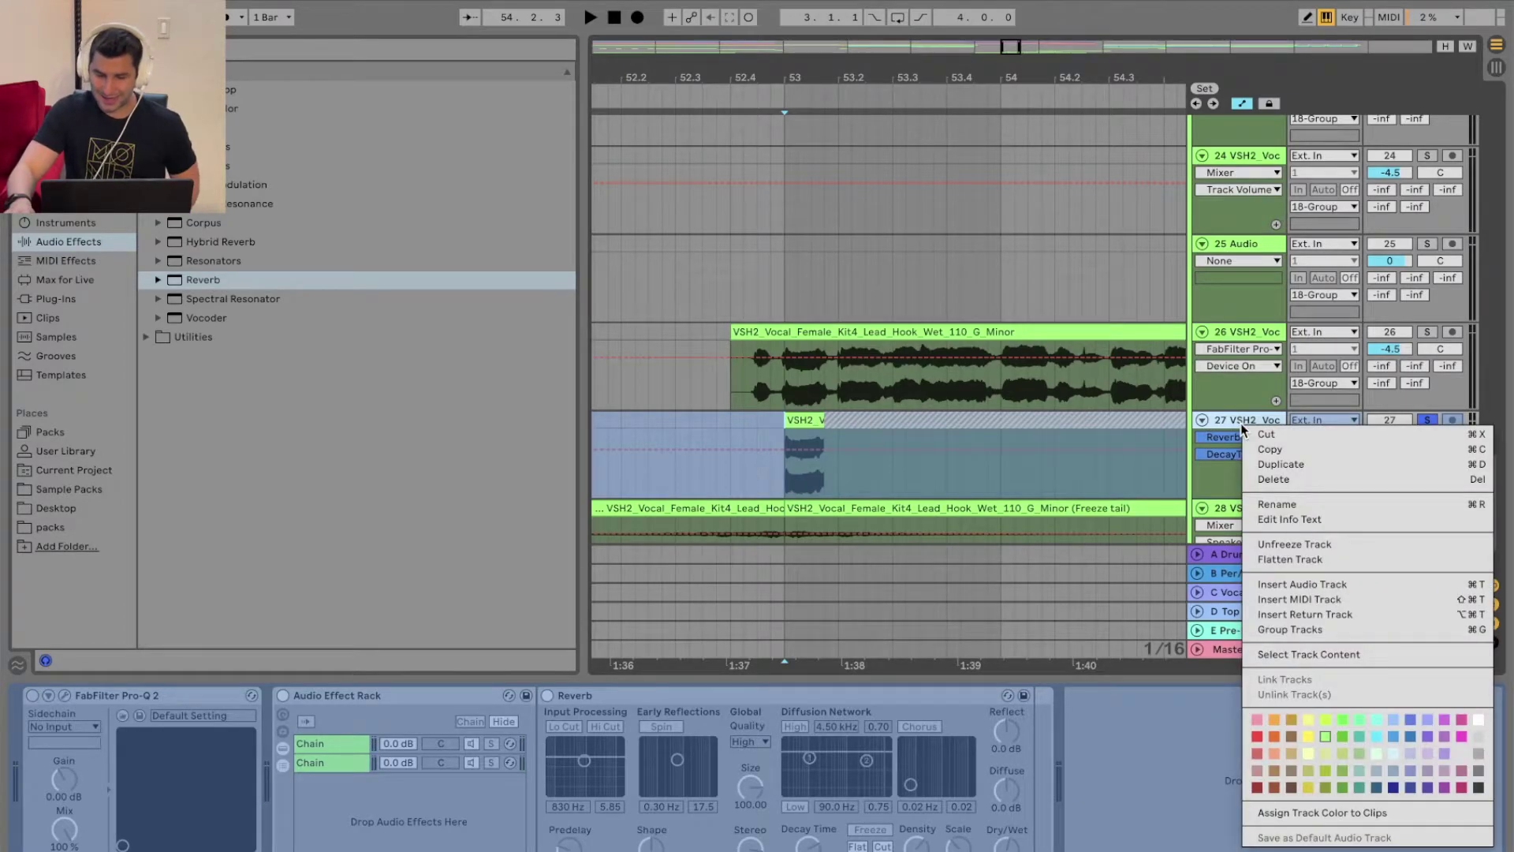
pyautogui.click(1312, 560)
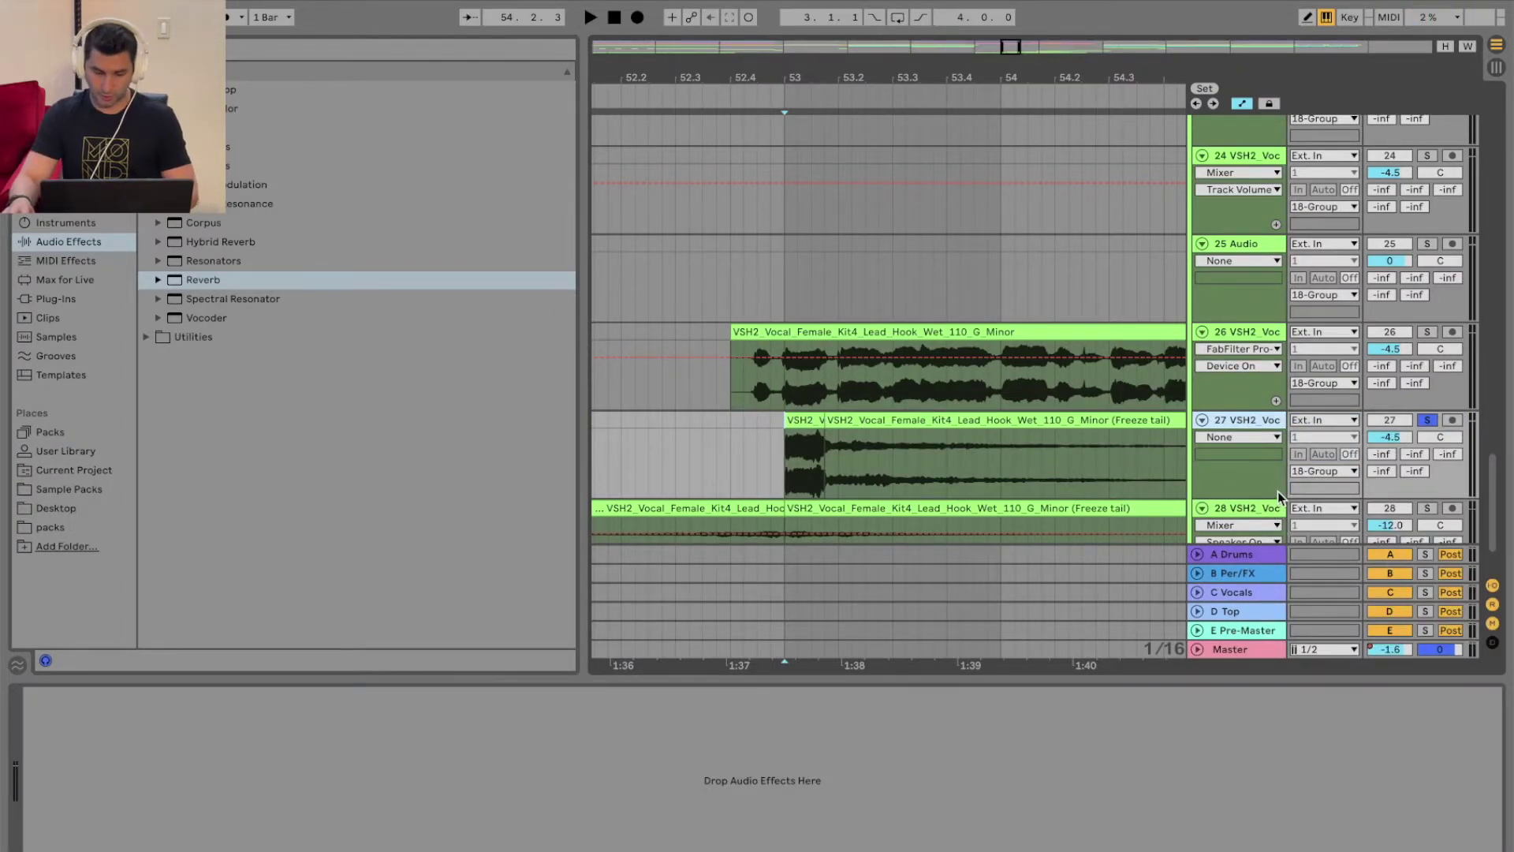
pyautogui.hotkey('ctrl', 'z')
pyautogui.hotkey('ctrl', 'z')
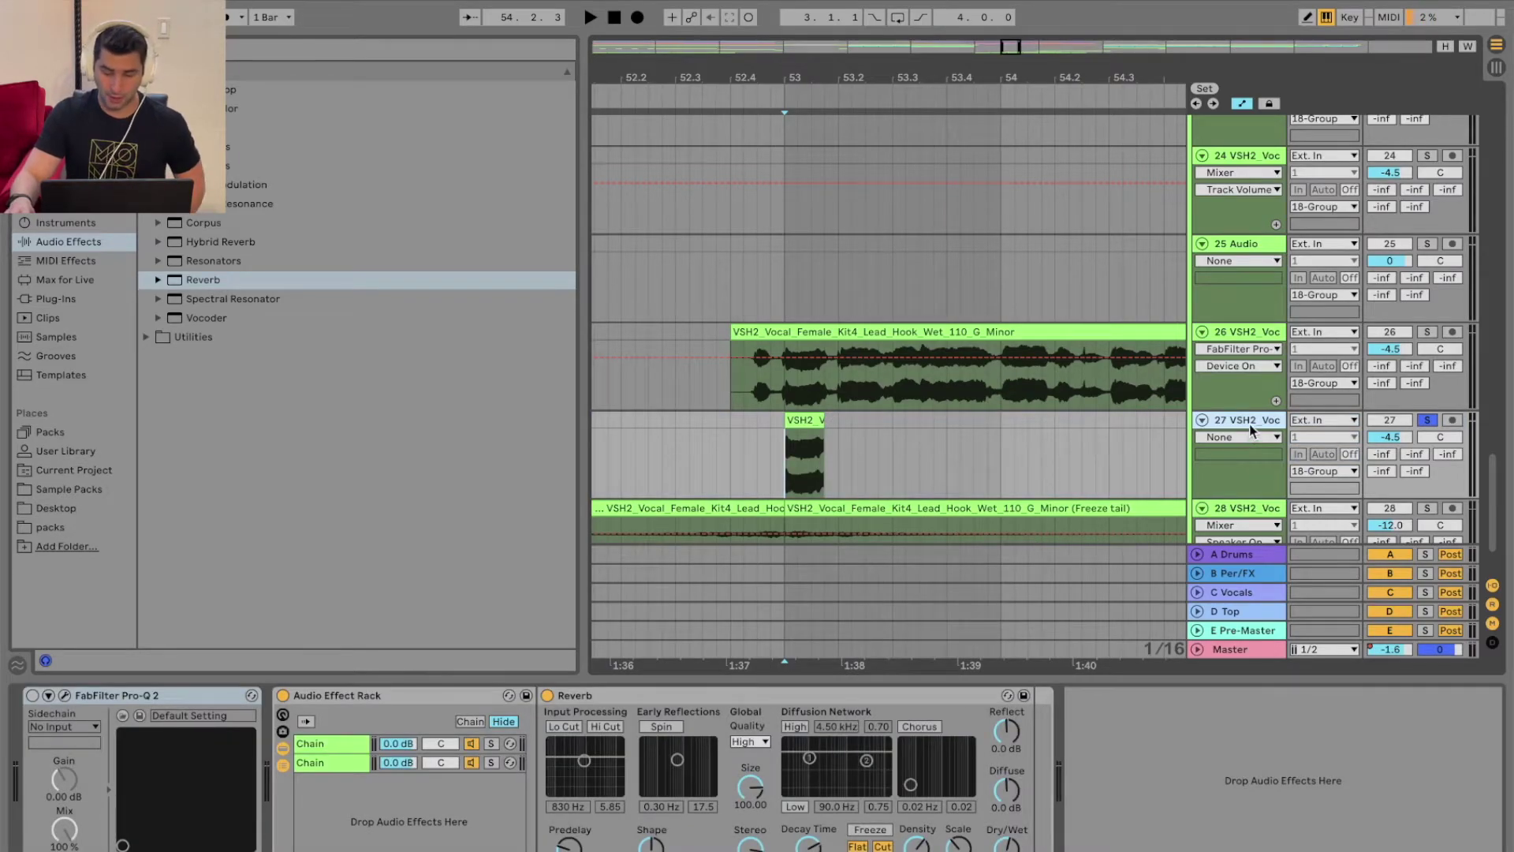
# - Insert an audio track below track 27, set its input to Resampling, and arm it for recording from bar 53
pyautogui.rightClick(1251, 430)
pyautogui.click(1336, 568)
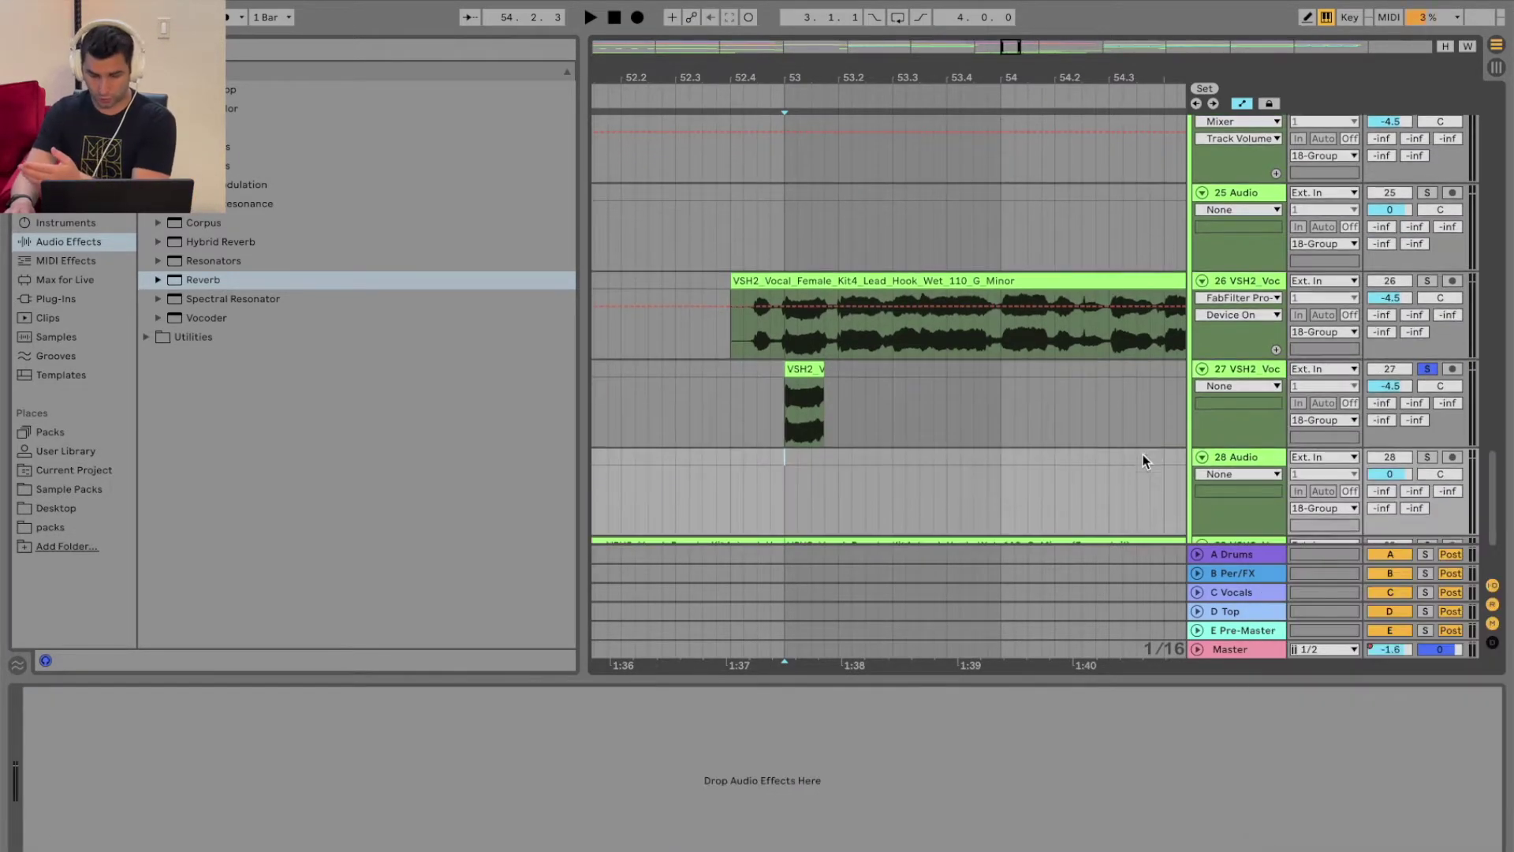
pyautogui.click(1323, 457)
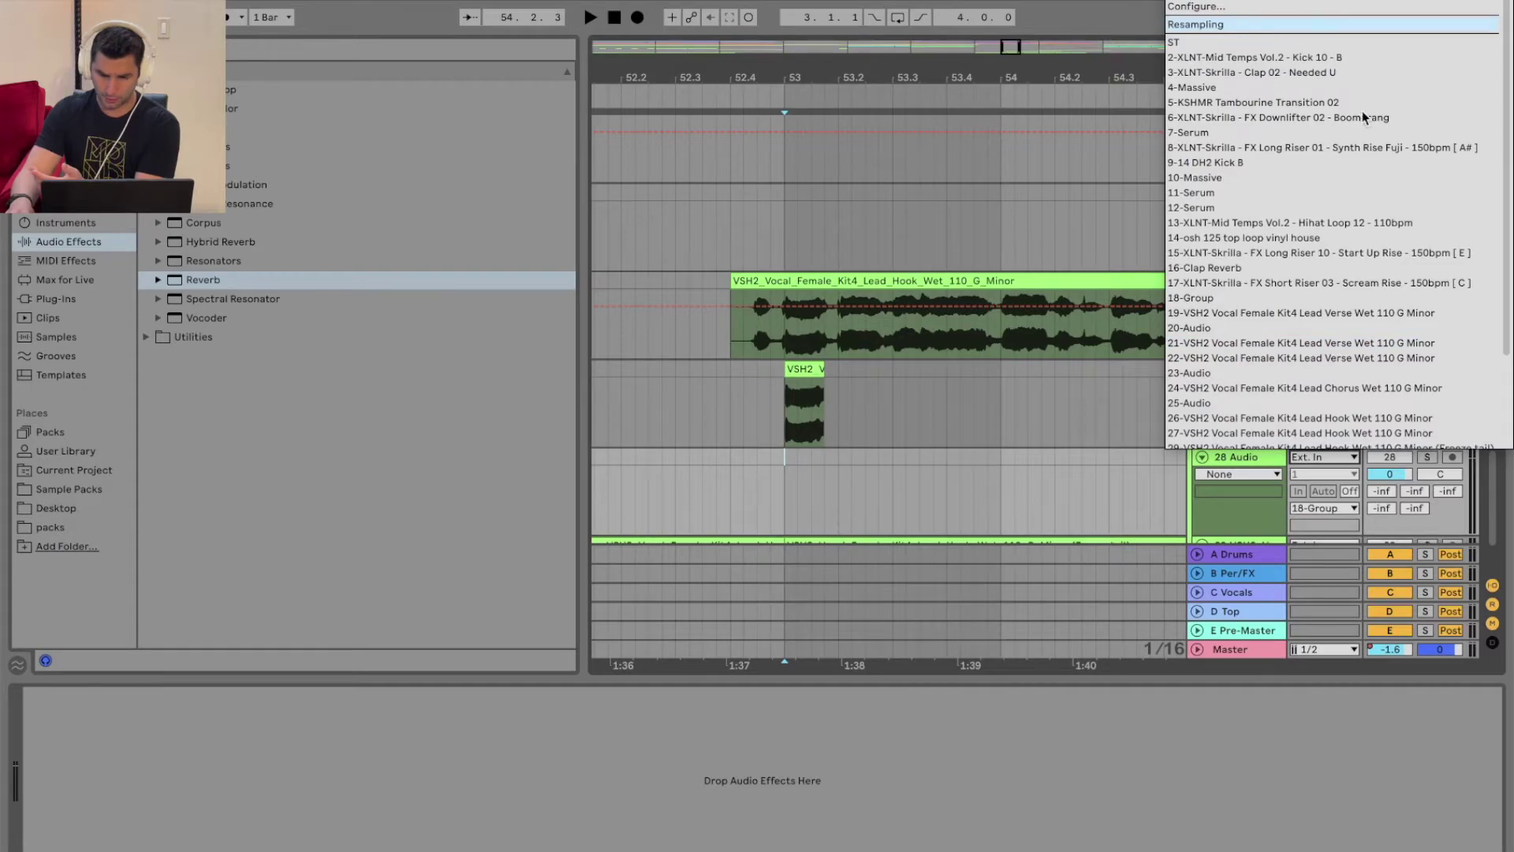
pyautogui.press('Return')
pyautogui.click(1451, 457)
pyautogui.click(779, 408)
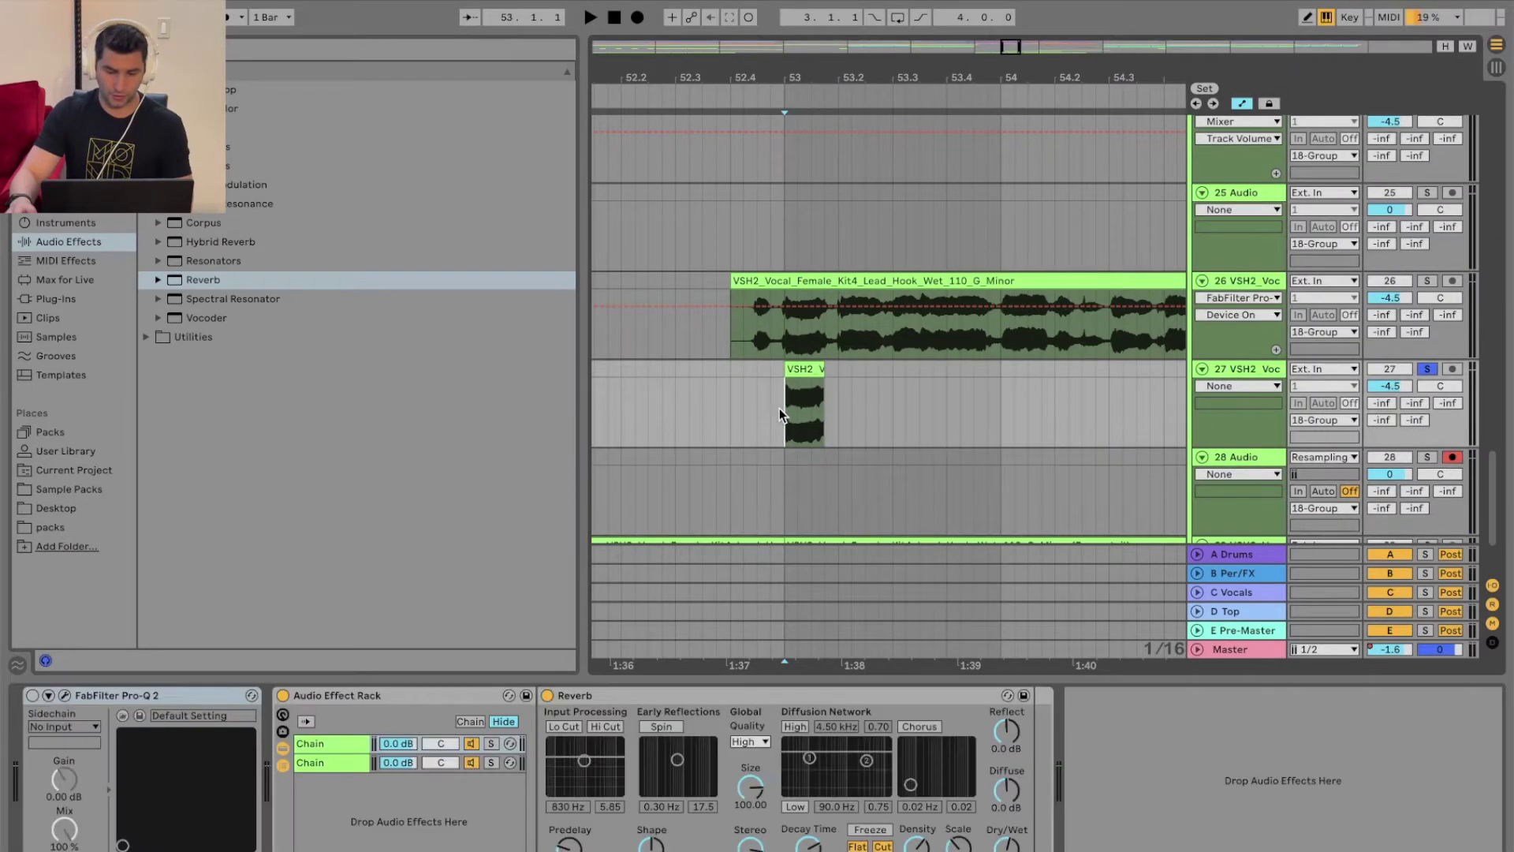
# - Record the vocal's reverb tail from bar 53 onto the resampling track, and delete that track 28
pyautogui.click(637, 16)
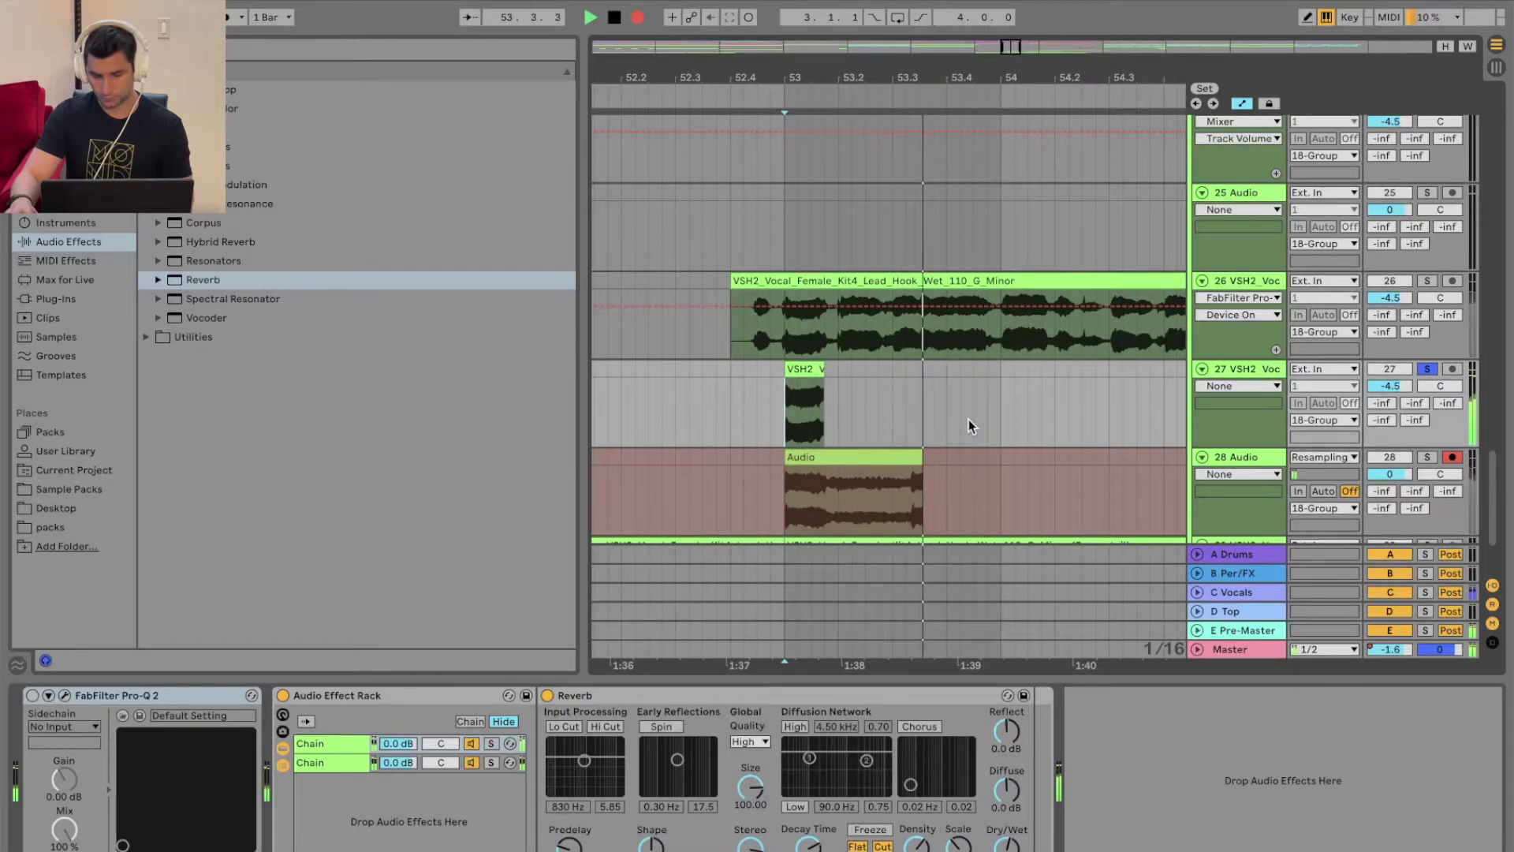
pyautogui.press('space')
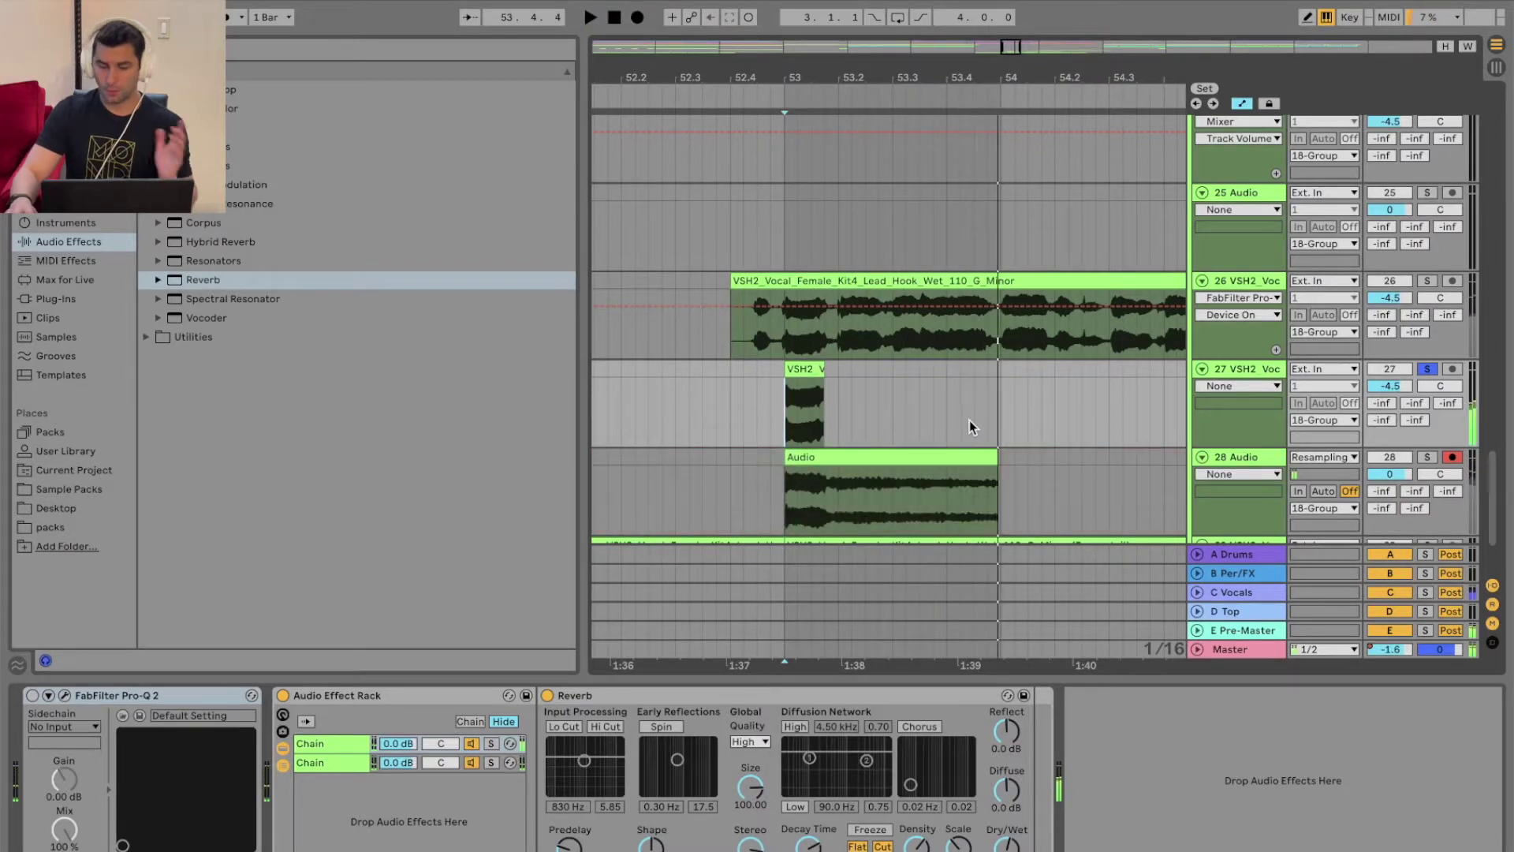
pyautogui.click(1222, 462)
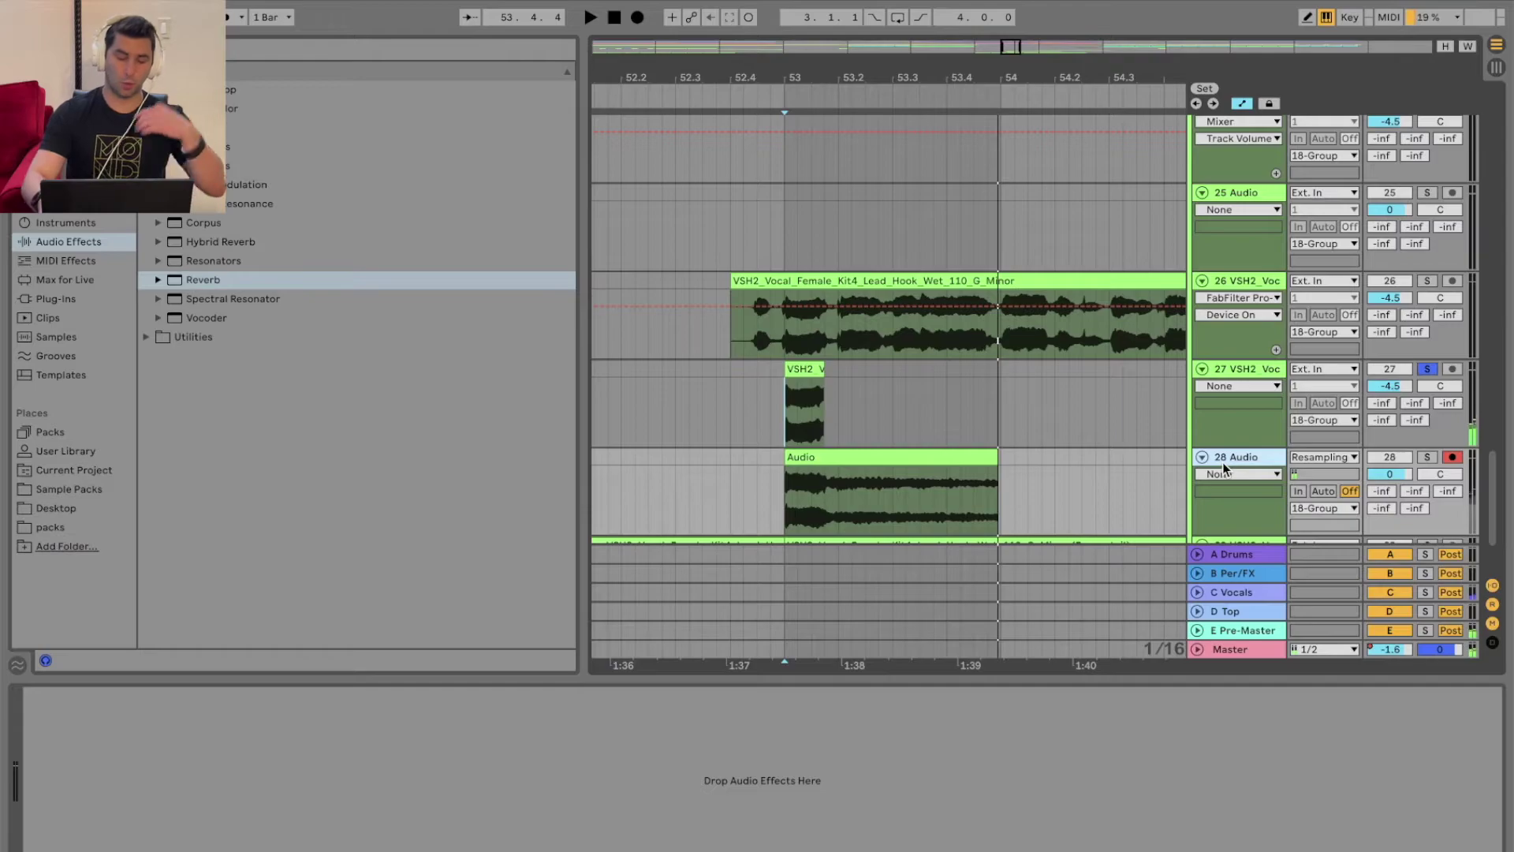
pyautogui.press('Delete')
# - Freeze and flatten track 27 to render the vocal syllable and its reverb tail as audio
pyautogui.click(1243, 370)
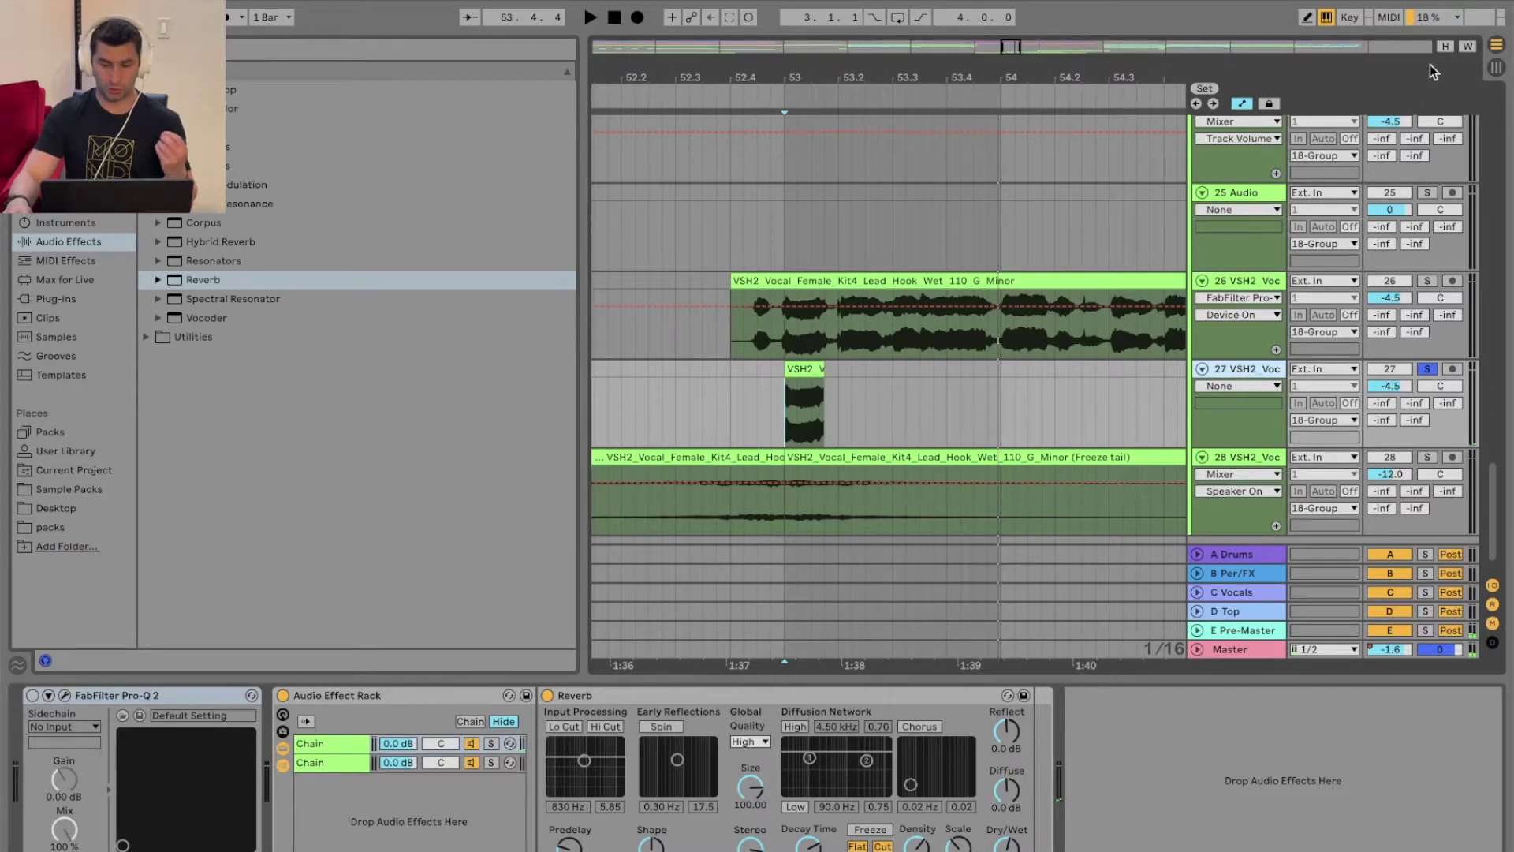
pyautogui.rightClick(1237, 375)
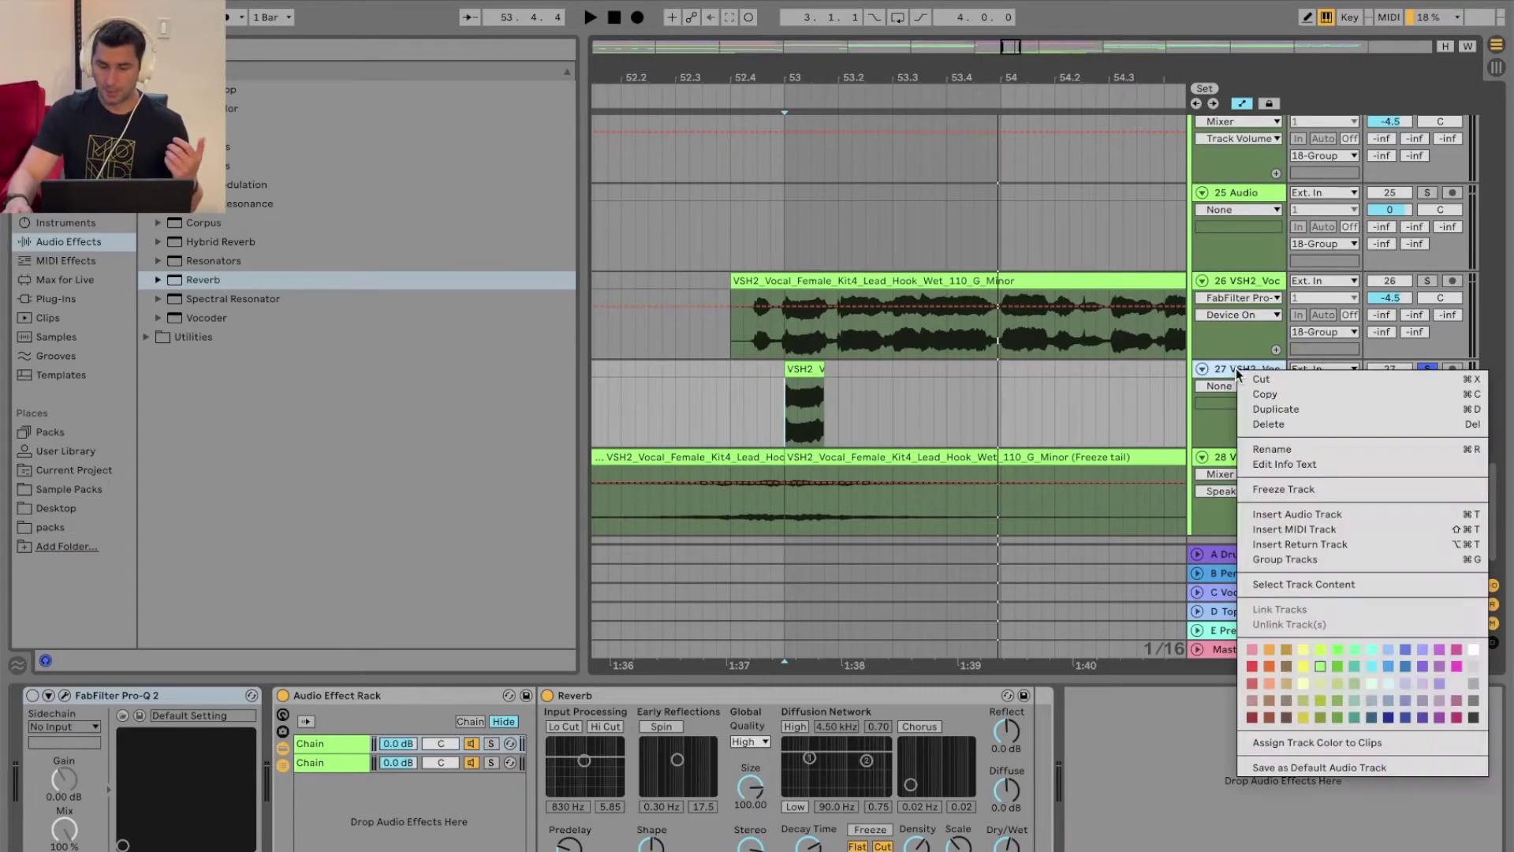
pyautogui.click(1325, 489)
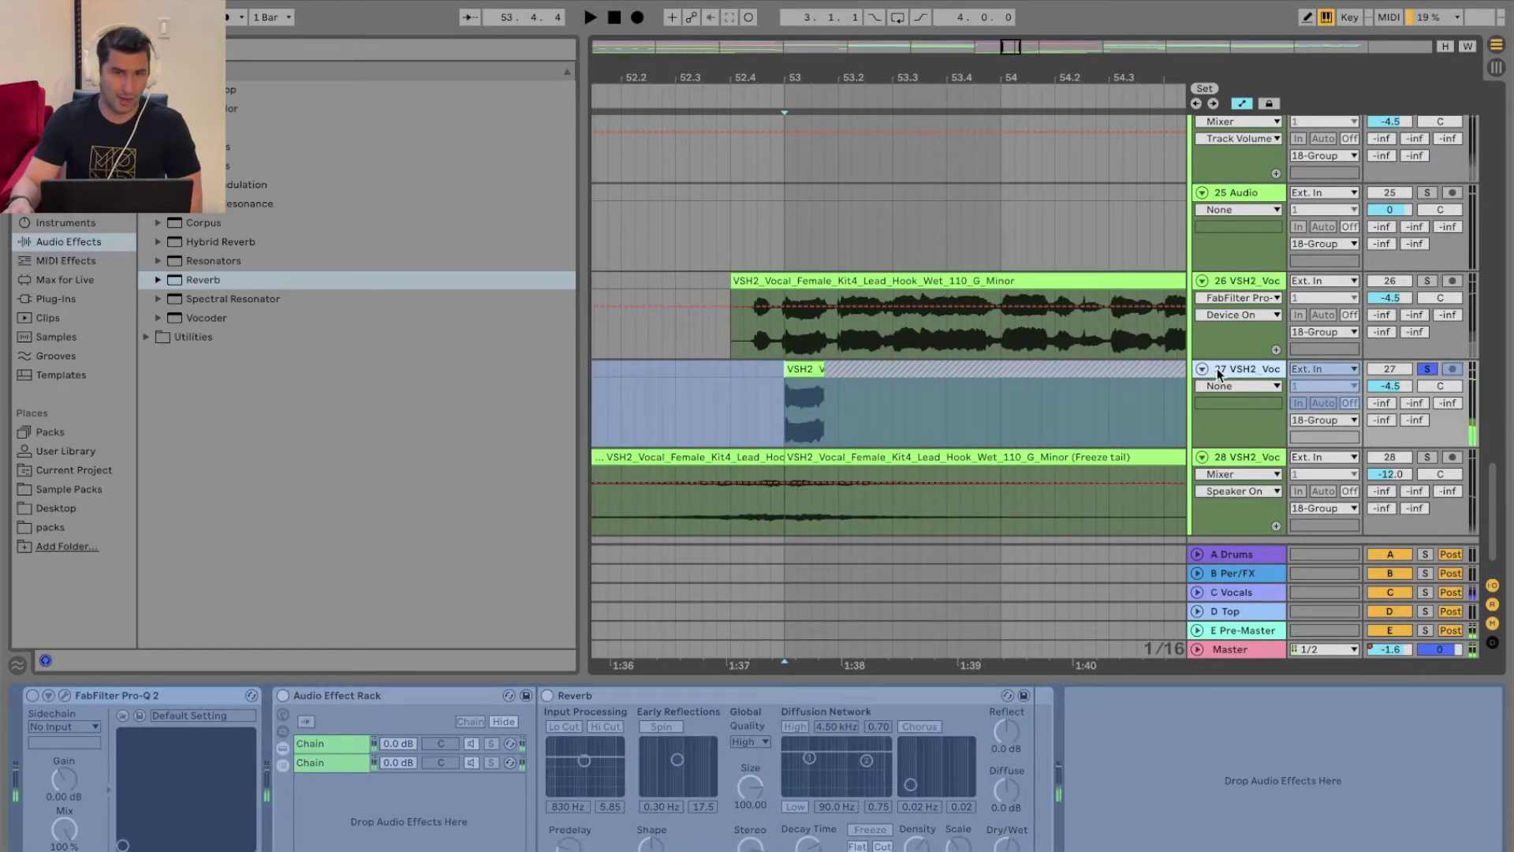
pyautogui.rightClick(1221, 371)
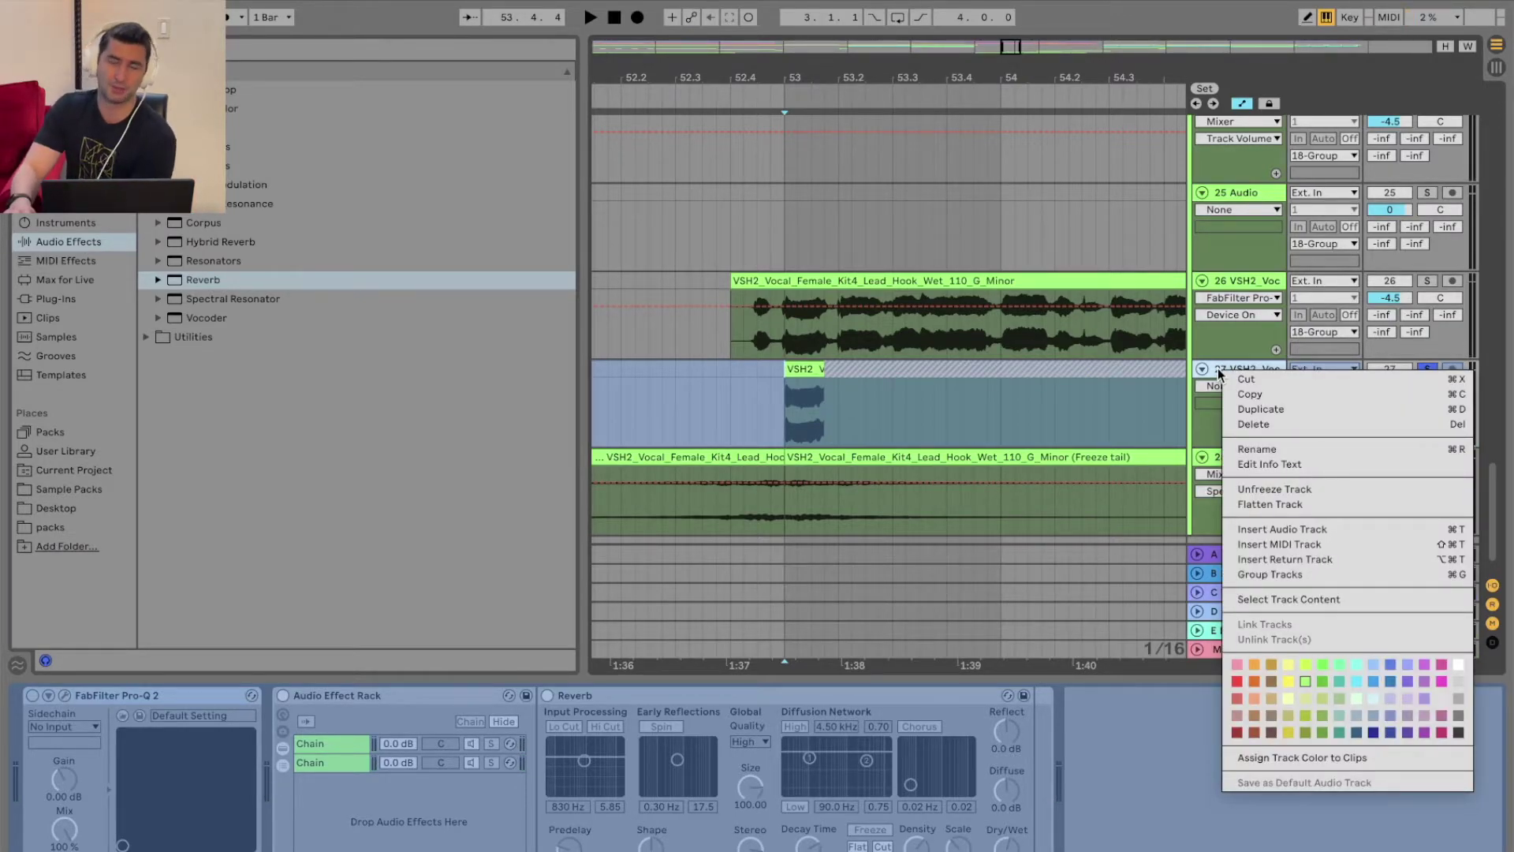
pyautogui.click(1305, 504)
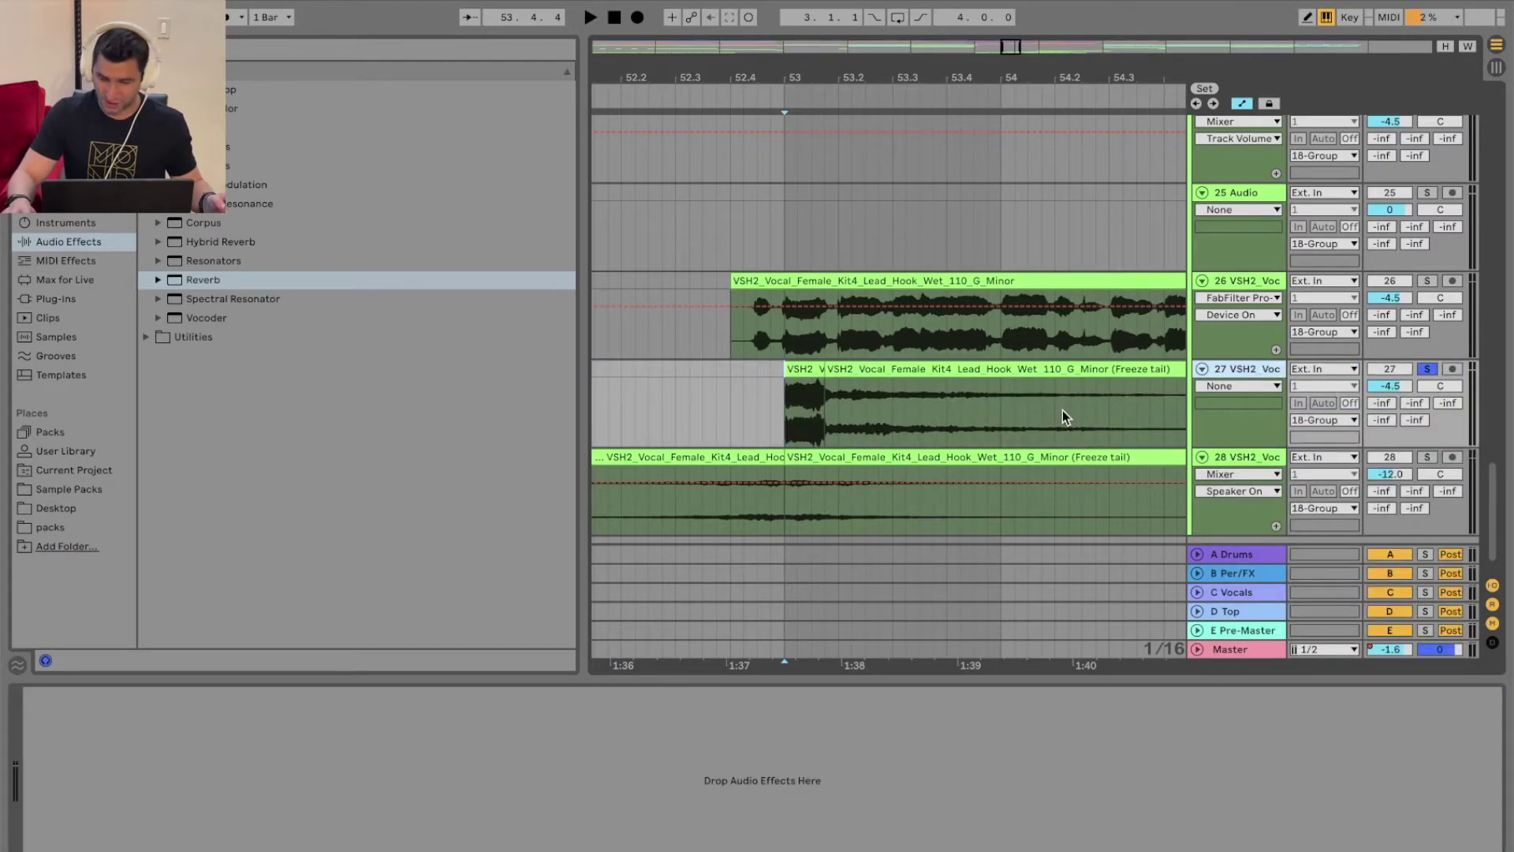
# - Delete the short vocal syllable clip at bar 53 on track 27, keeping only the freeze tail clip
pyautogui.moveTo(1000, 48); pyautogui.dragTo(950, 69)
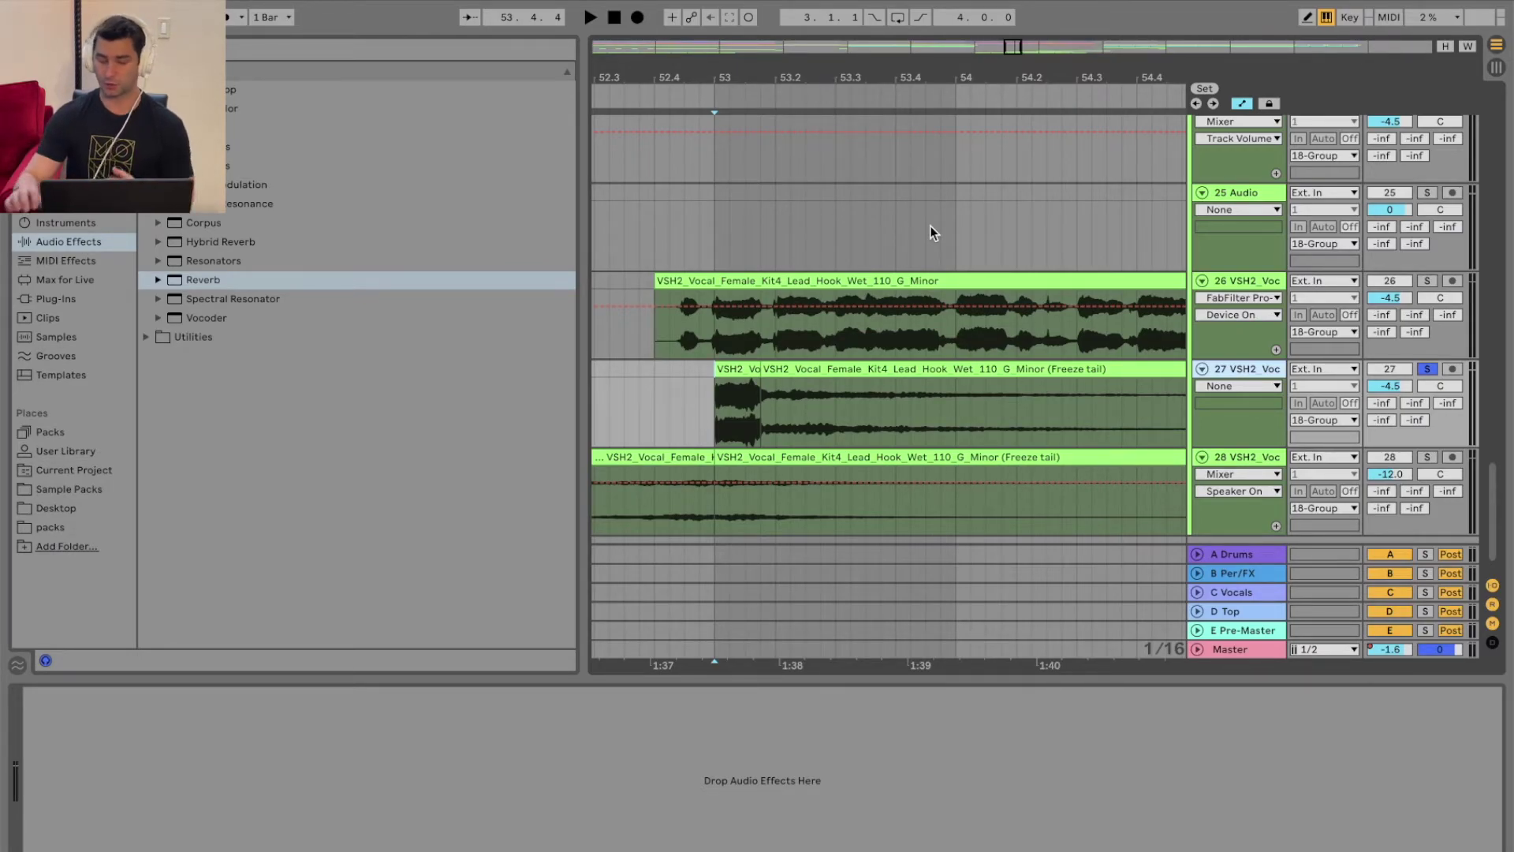
pyautogui.click(739, 374)
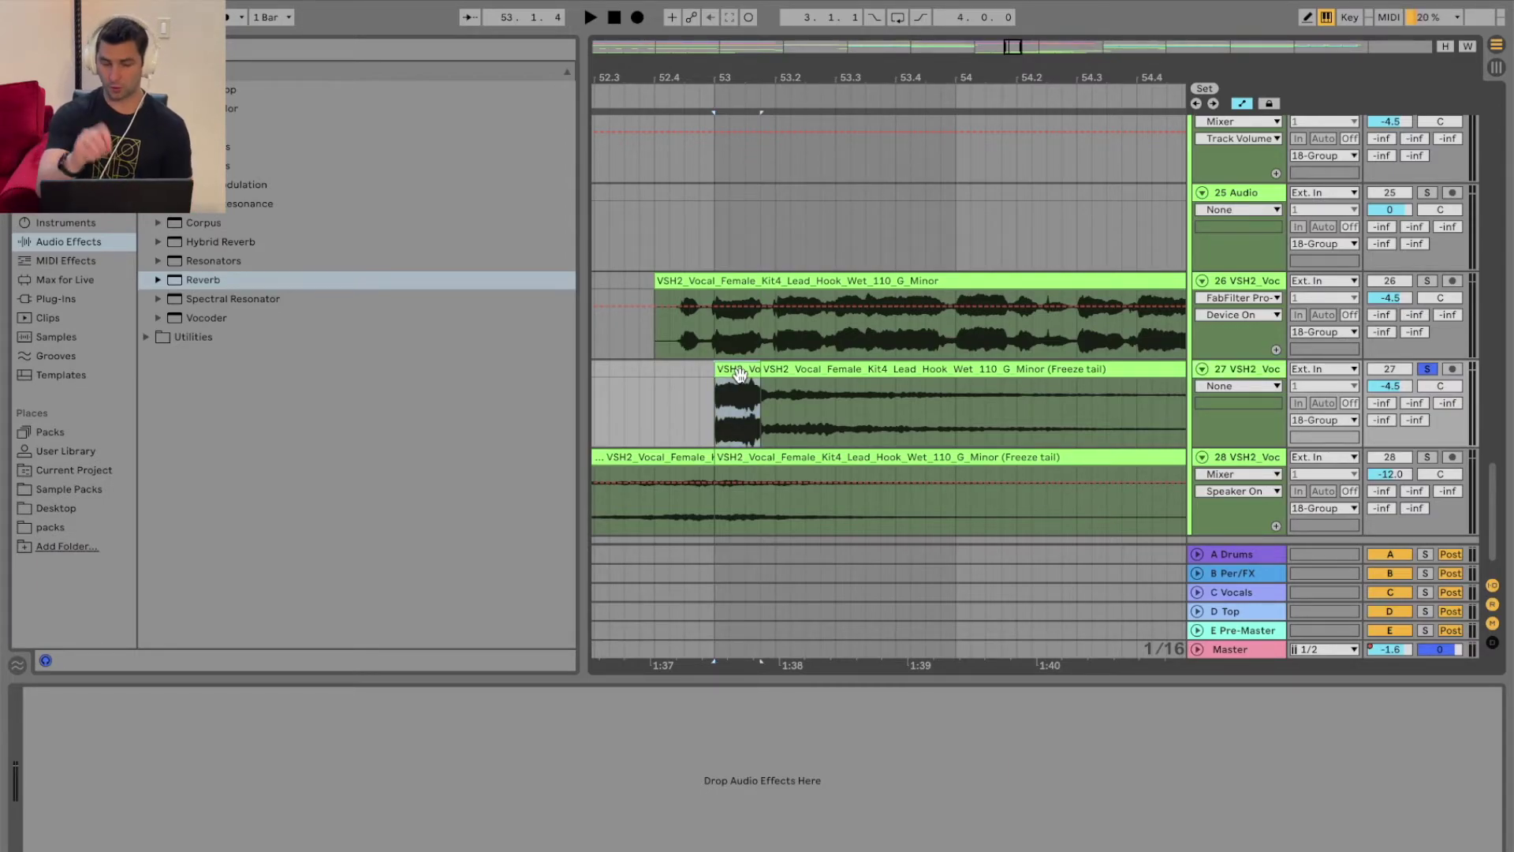
pyautogui.click(879, 369)
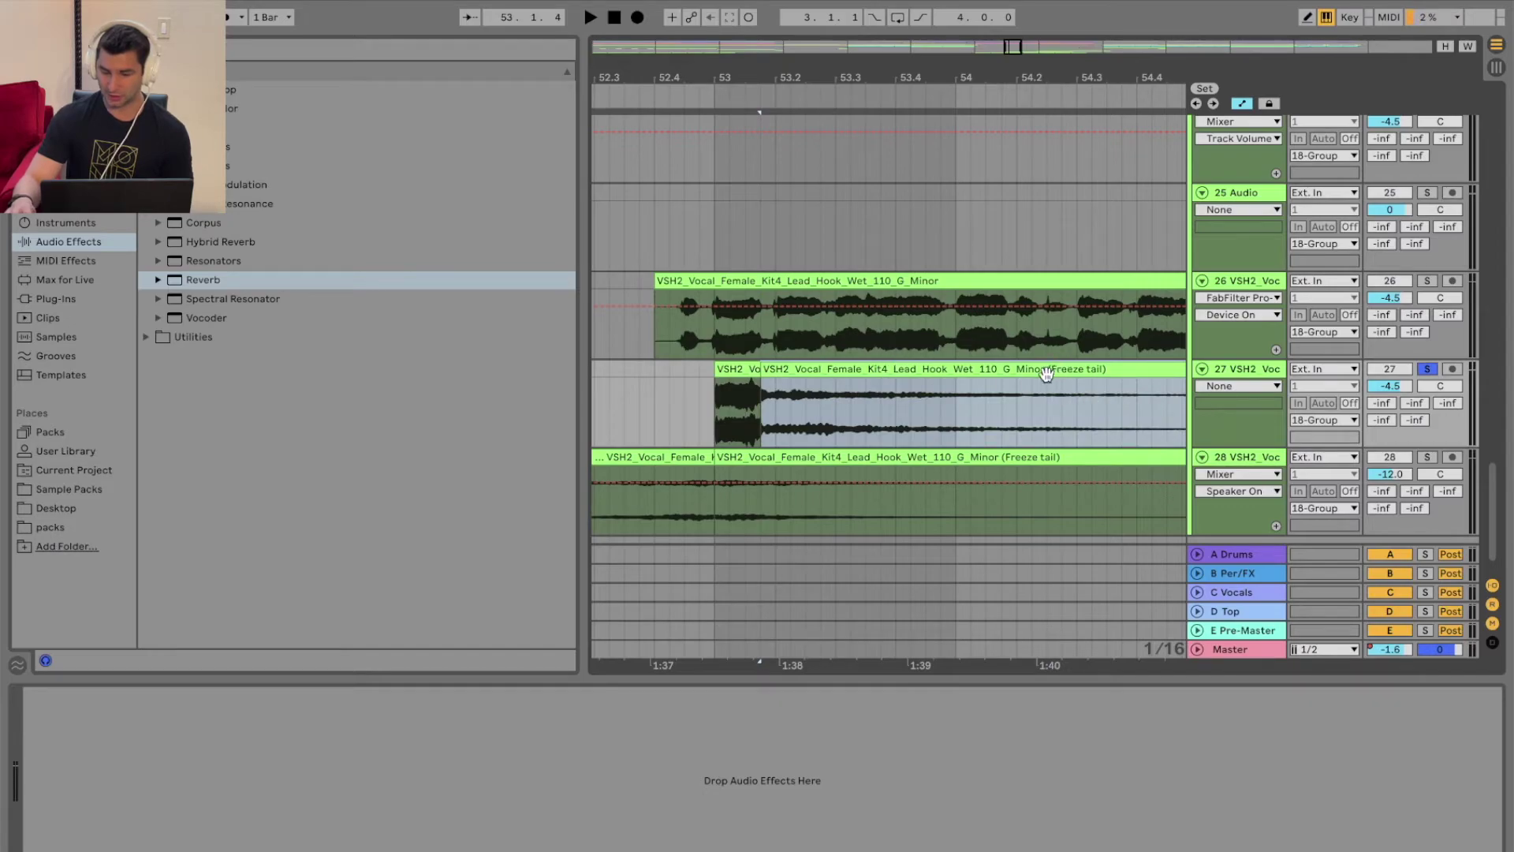
pyautogui.click(739, 368)
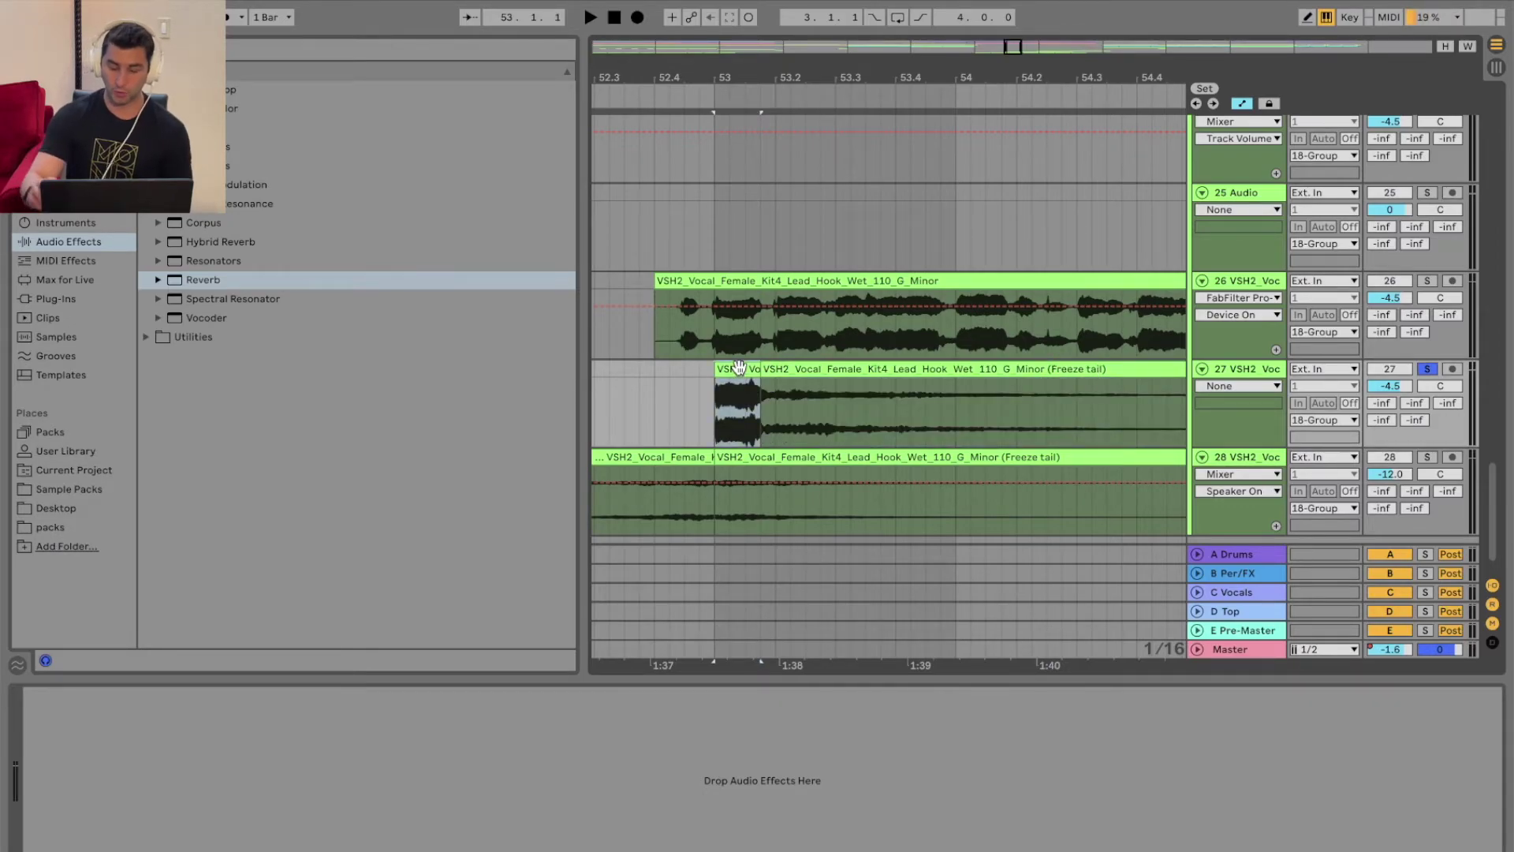
pyautogui.press('Delete')
# - Set the arrangement grid to 1/32 and trim the freeze tail clip's start on track 27 by about one grid division
pyautogui.click(744, 88)
pyautogui.press('+')
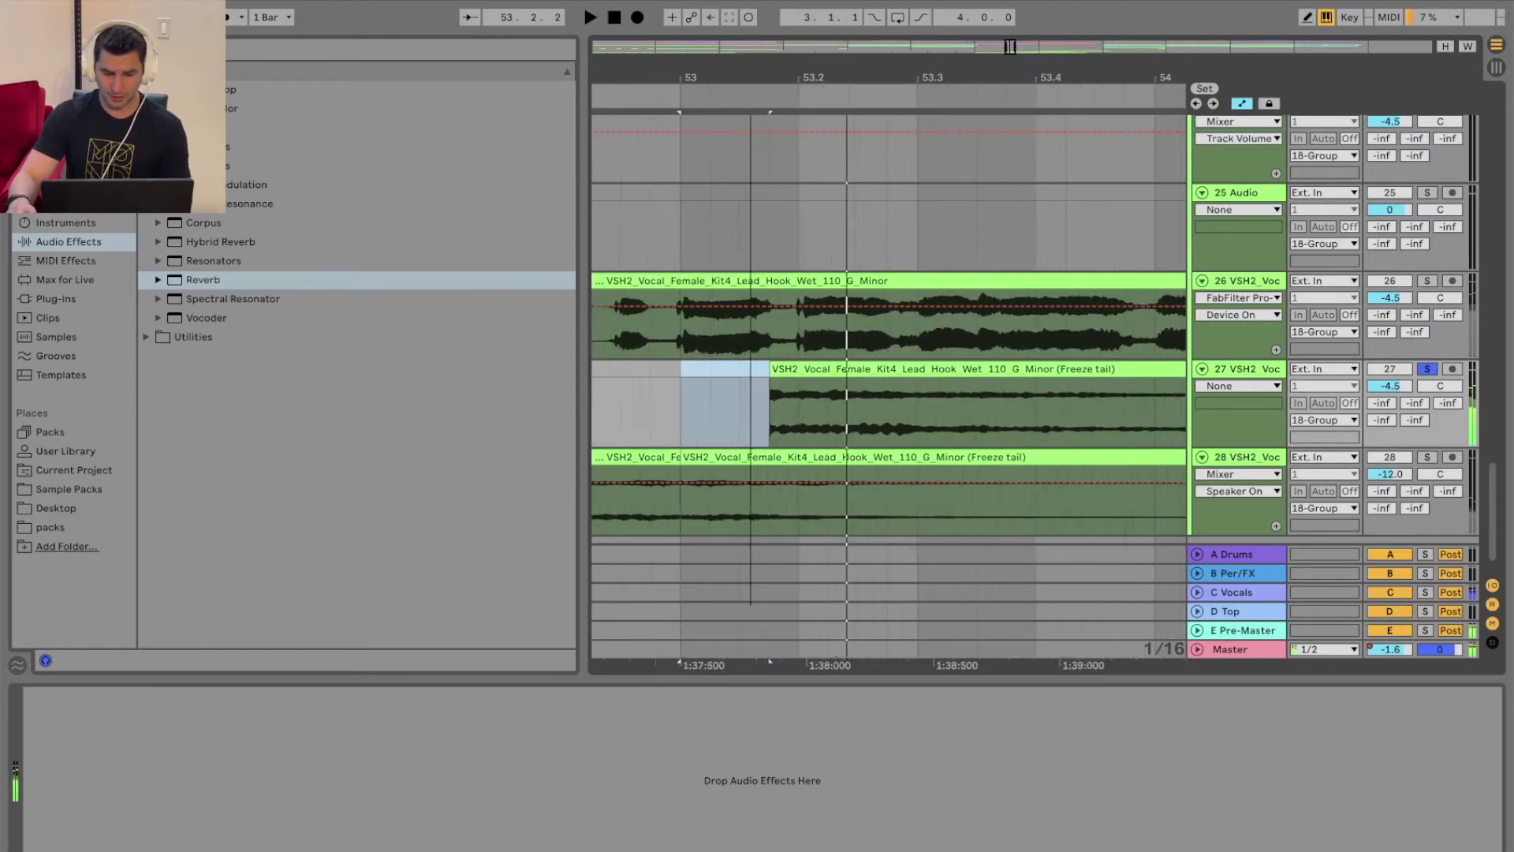
pyautogui.press('+')
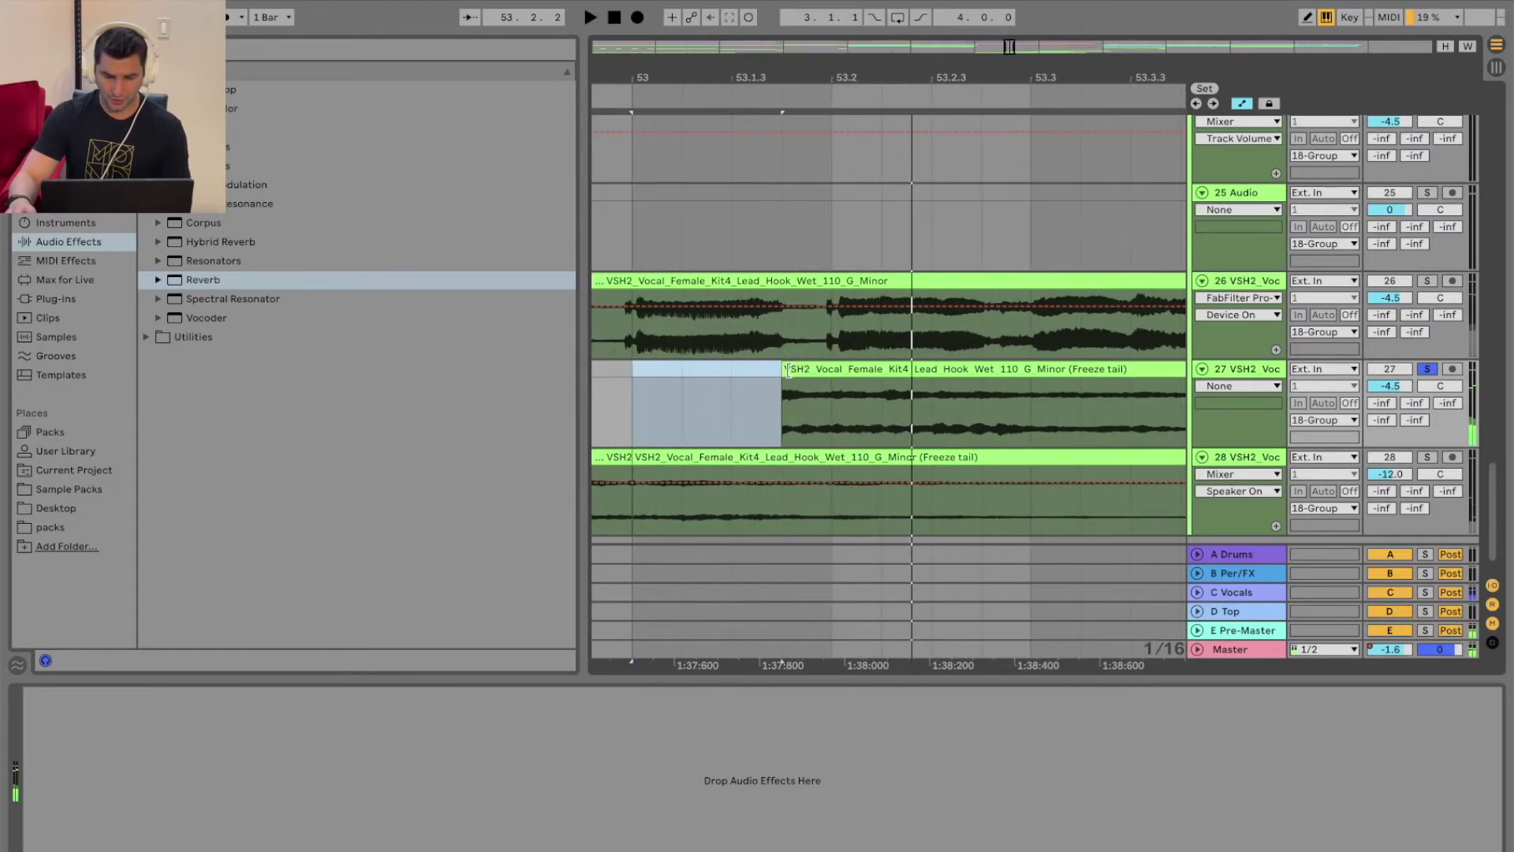
pyautogui.rightClick(770, 406)
pyautogui.click(947, 605)
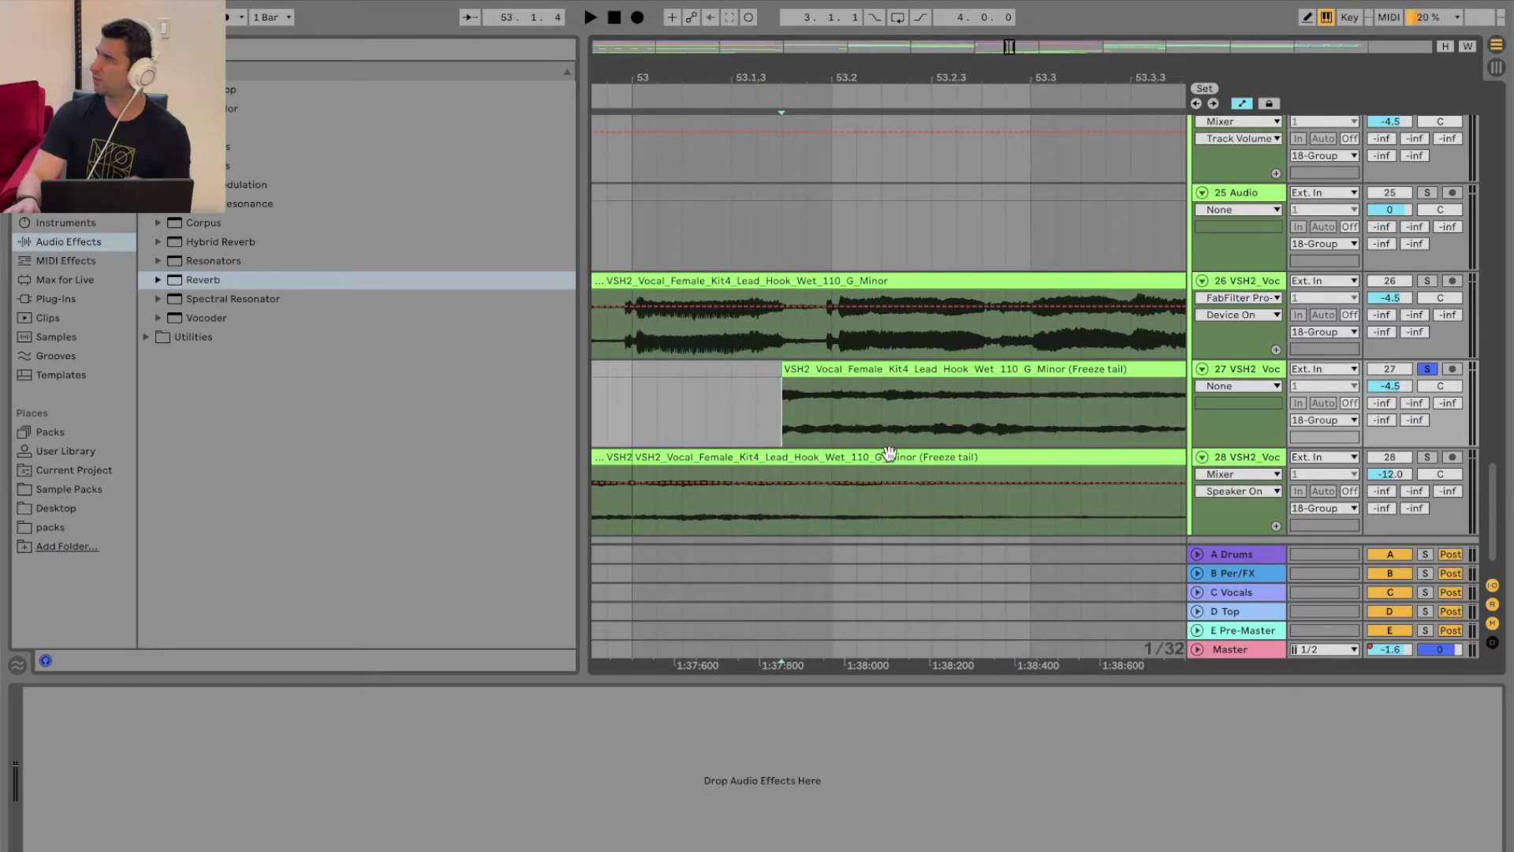
pyautogui.moveTo(780, 368); pyautogui.dragTo(806, 368)
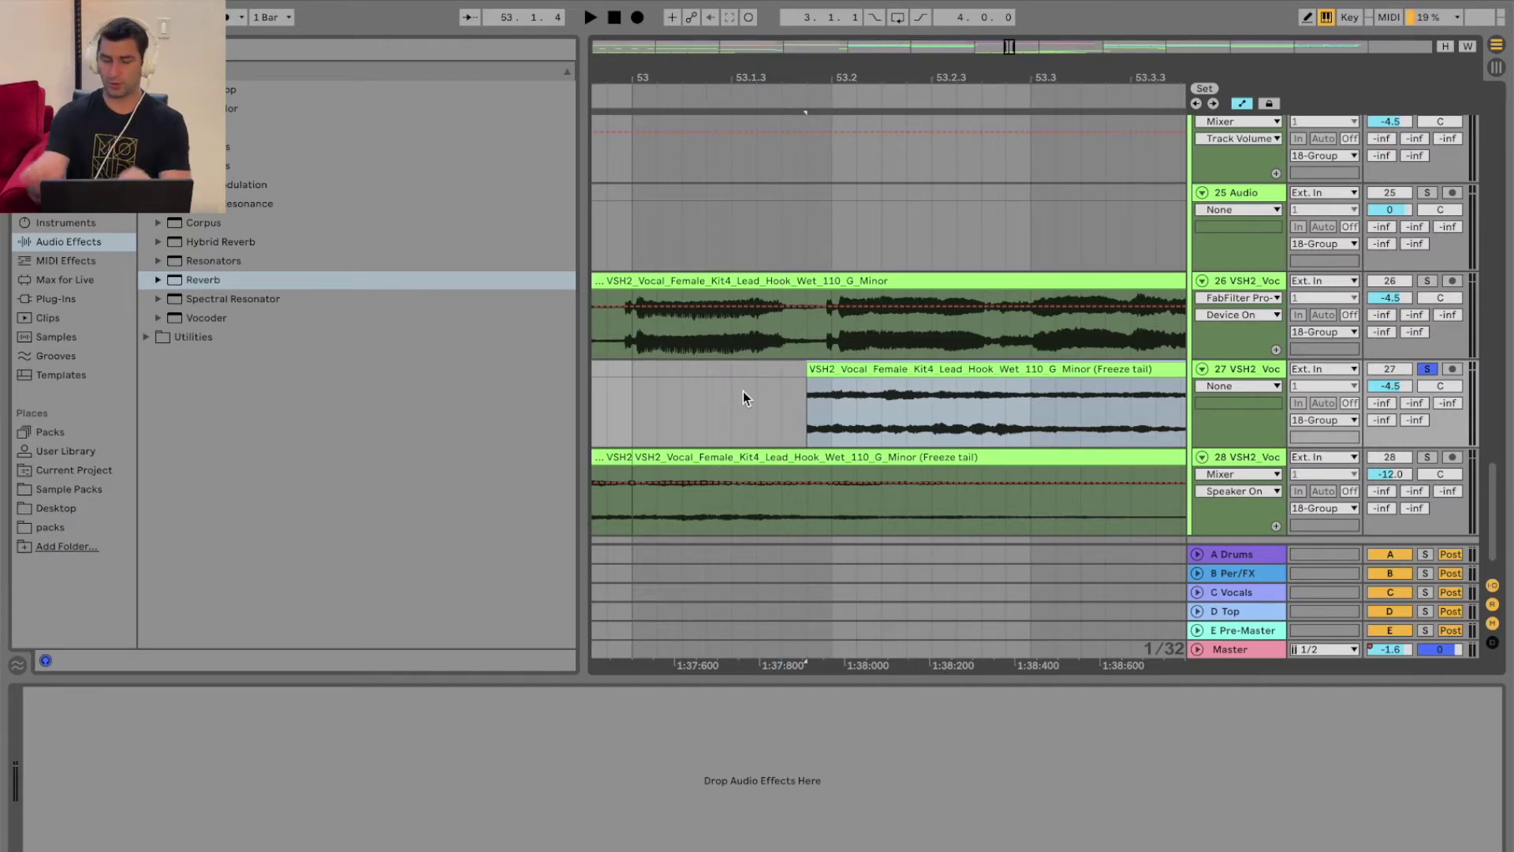
# - Play the trimmed freeze tail clip on track 27 from just after bar 53
pyautogui.click(789, 100)
pyautogui.click(785, 100)
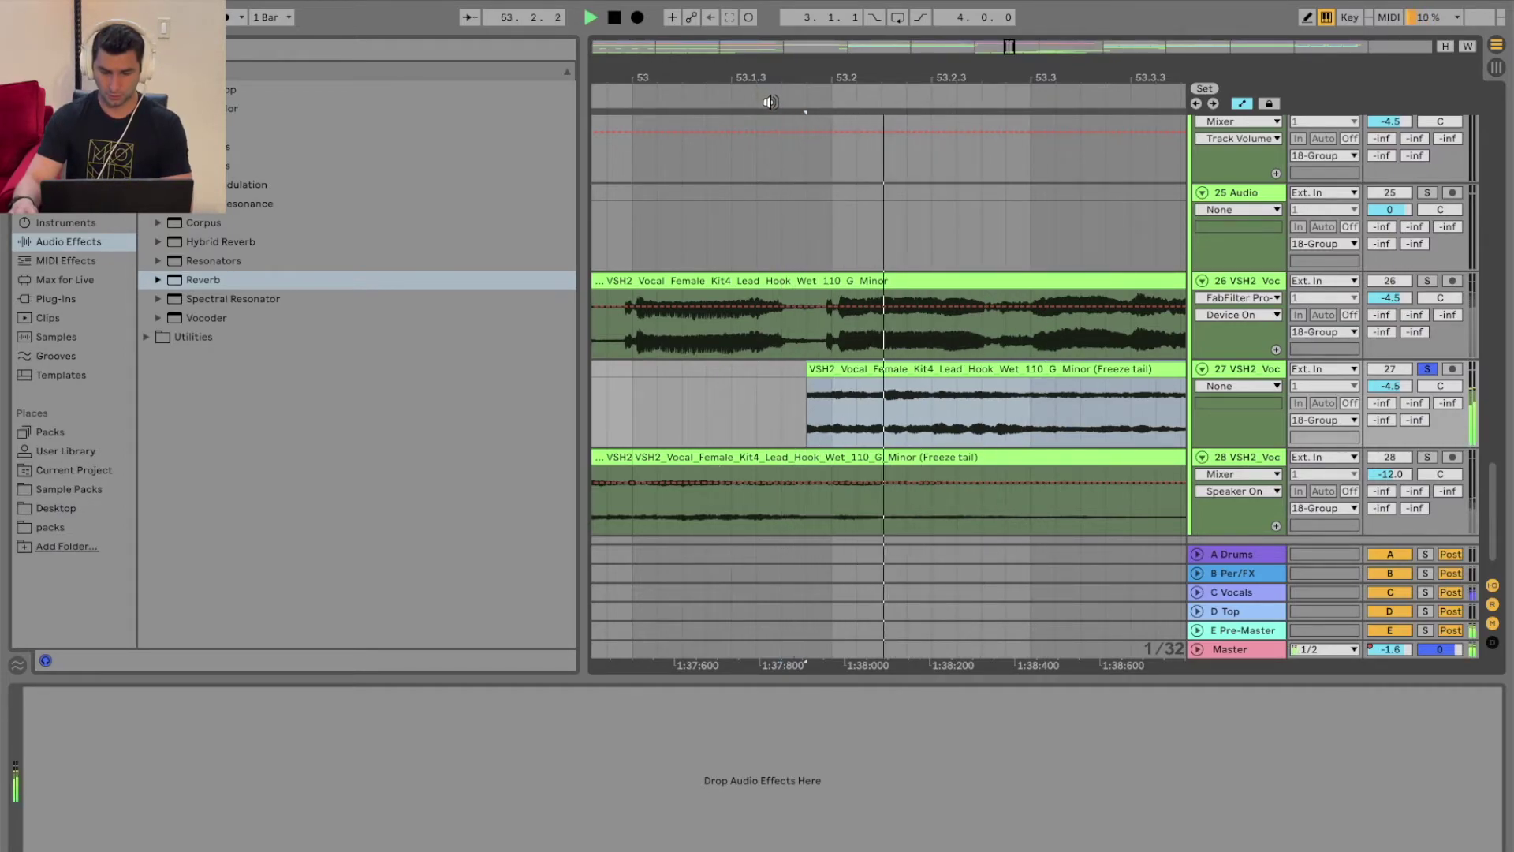
pyautogui.scroll(-5, 839, 69)
pyautogui.press('space')
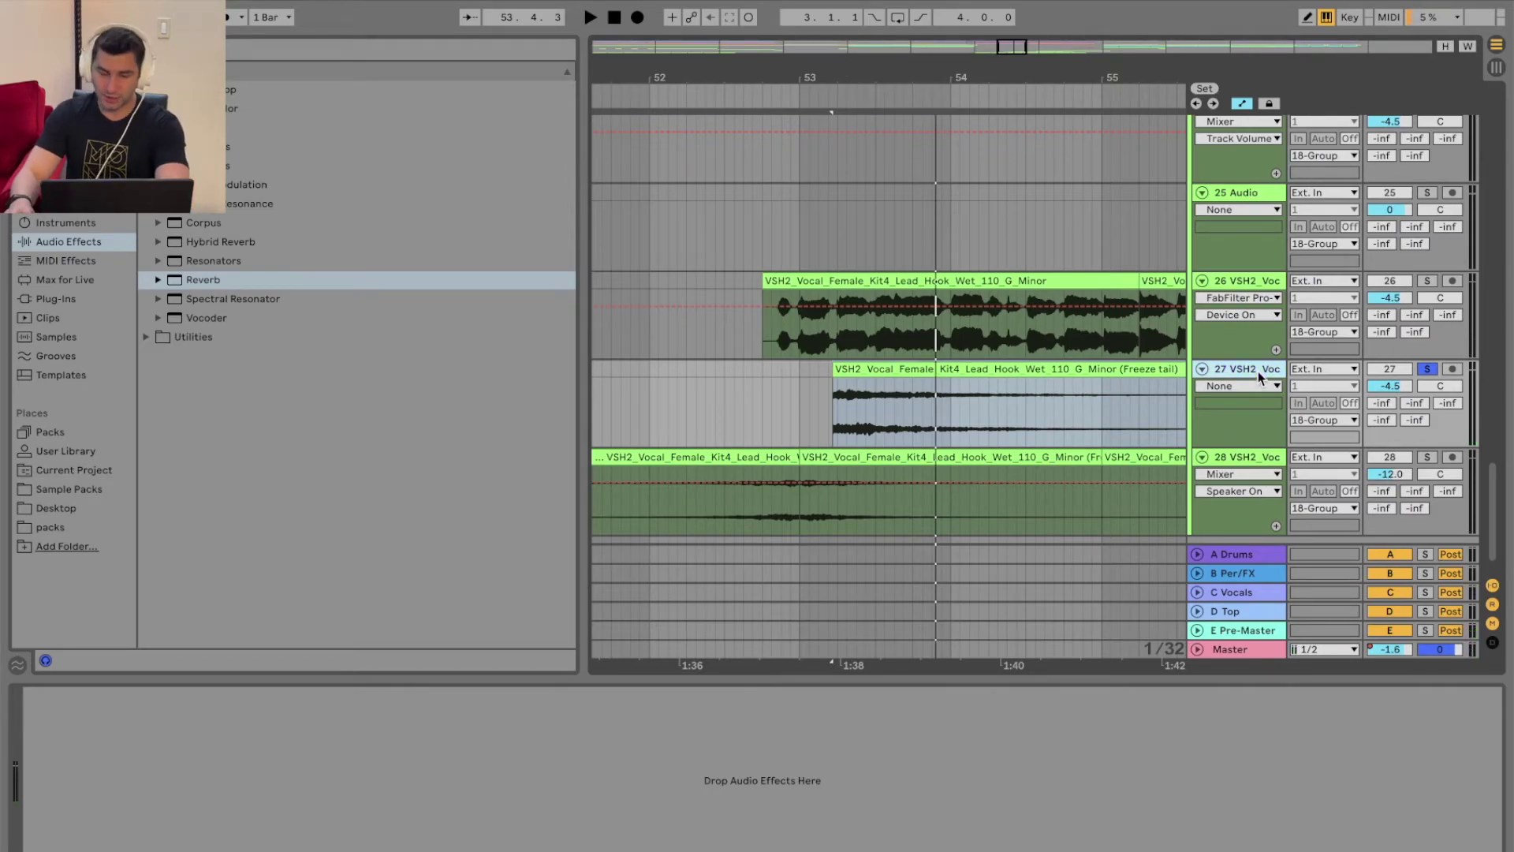
# - Delete track 27, which holds the newly rendered tail, and keep the earlier freeze-tail track below it
pyautogui.click(859, 455)
pyautogui.hotkey('shift', 'Tab')
pyautogui.click(845, 460)
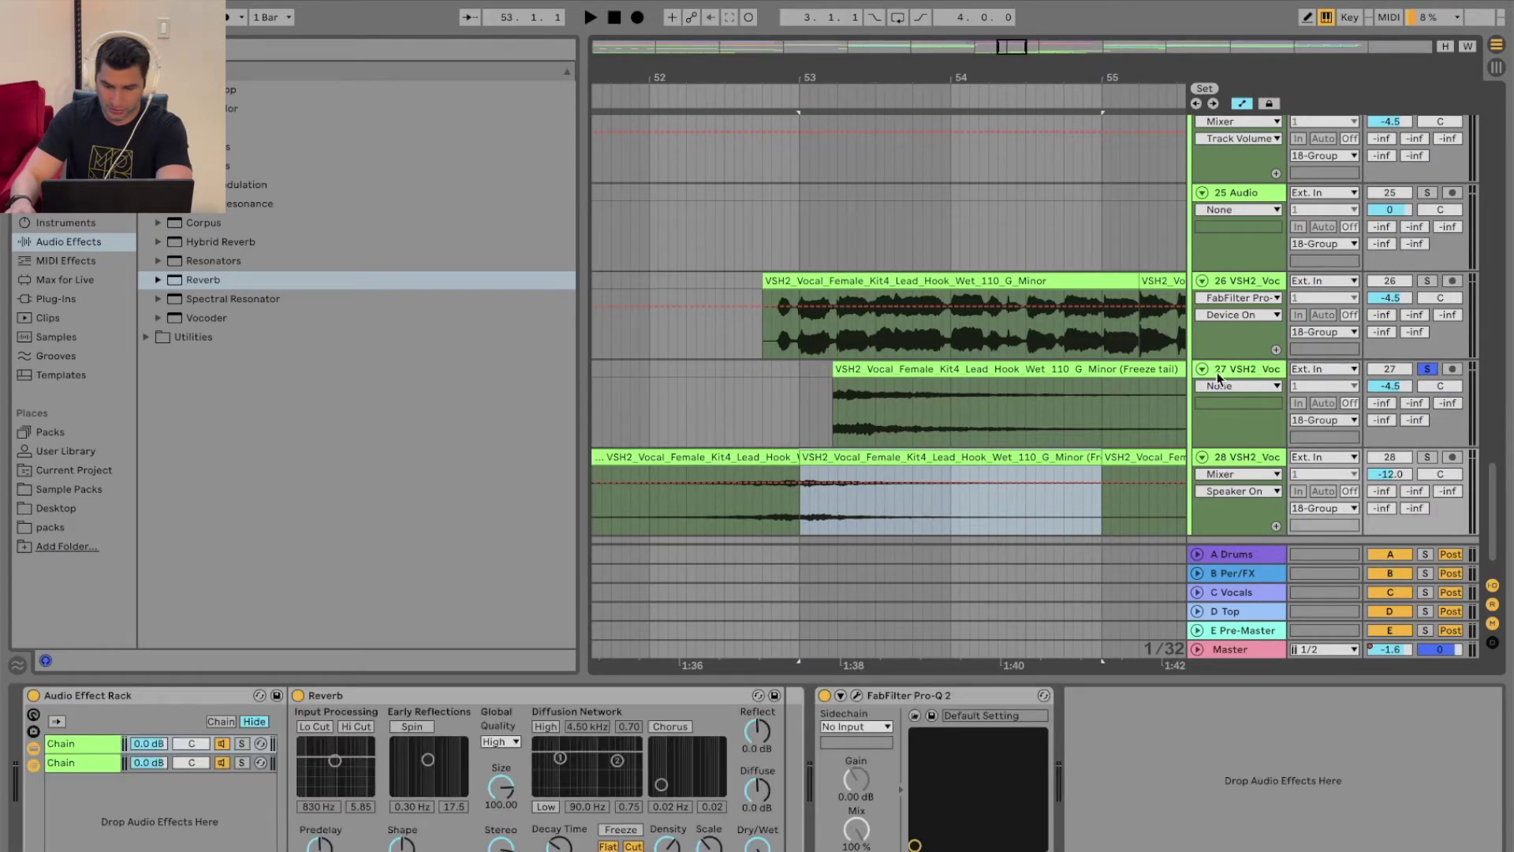
pyautogui.click(871, 446)
pyautogui.press('BackSpace')
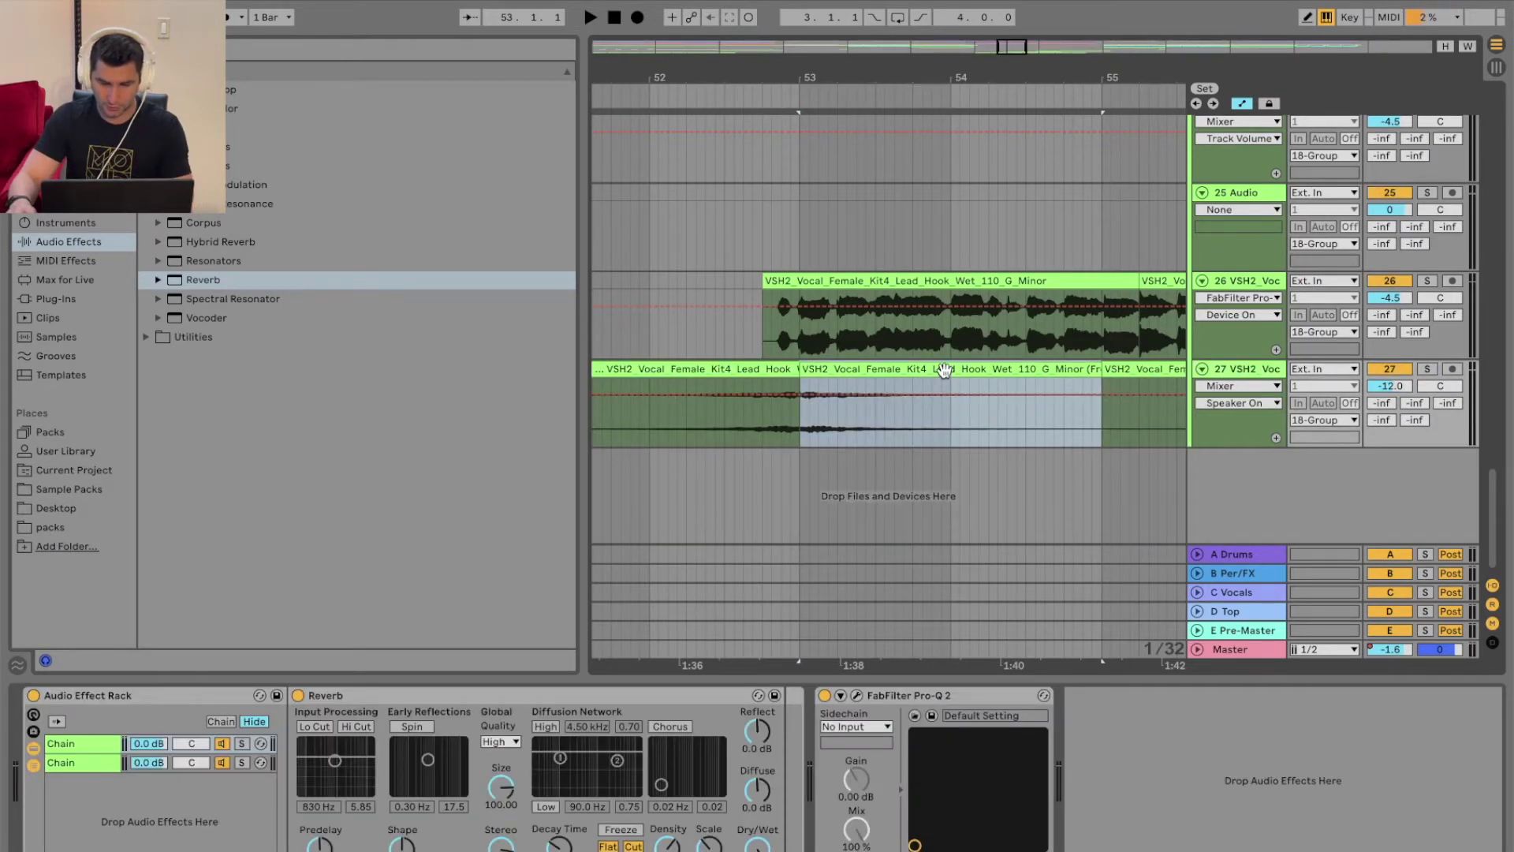
# - Solo the remaining freeze-tail track 27 and play it from bar 53
pyautogui.click(1428, 369)
pyautogui.press('space')
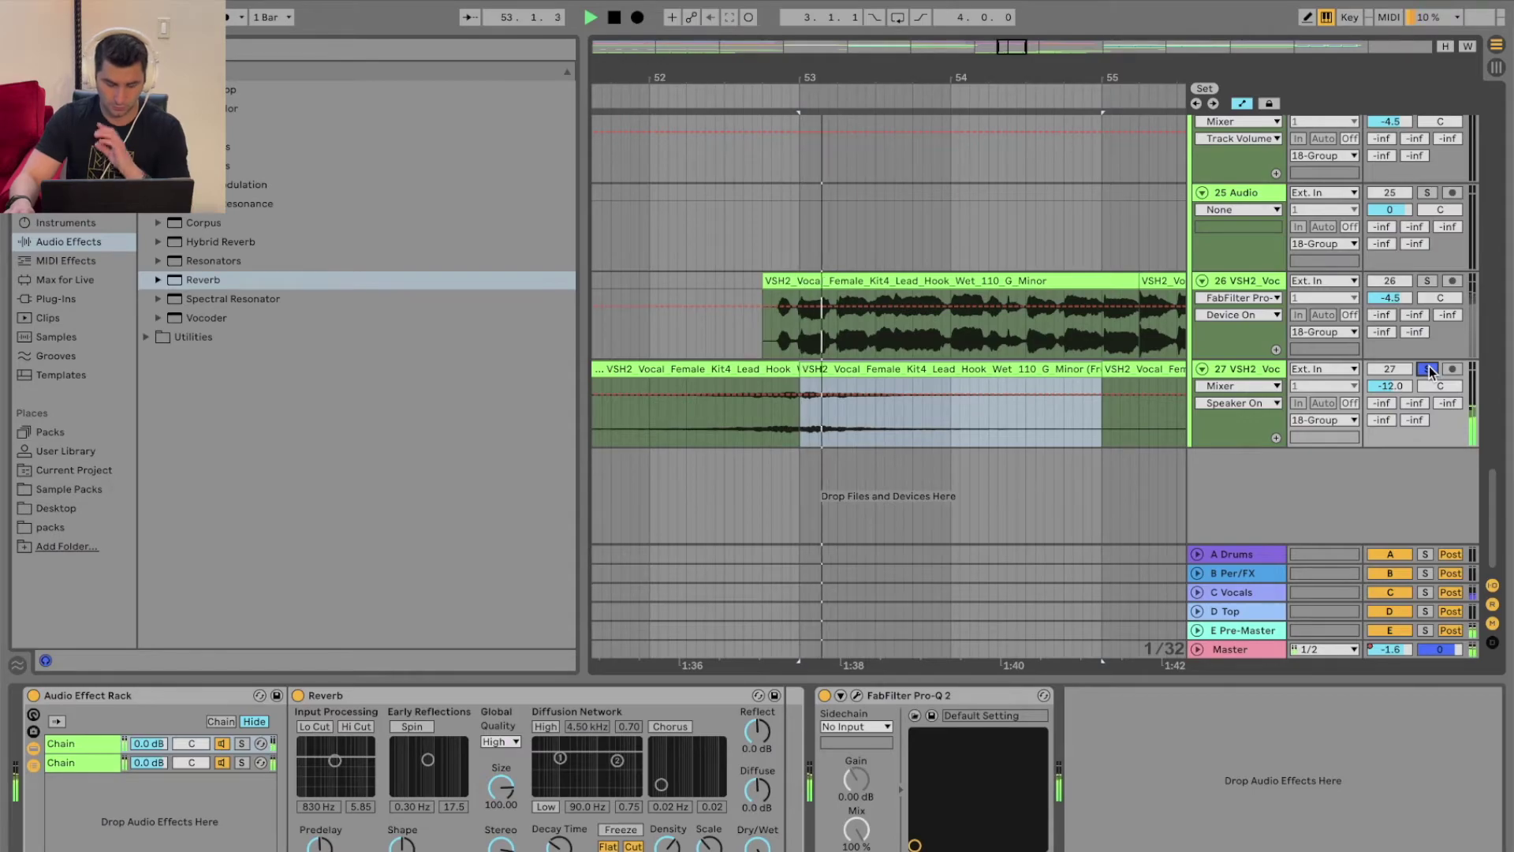
pyautogui.press('space')
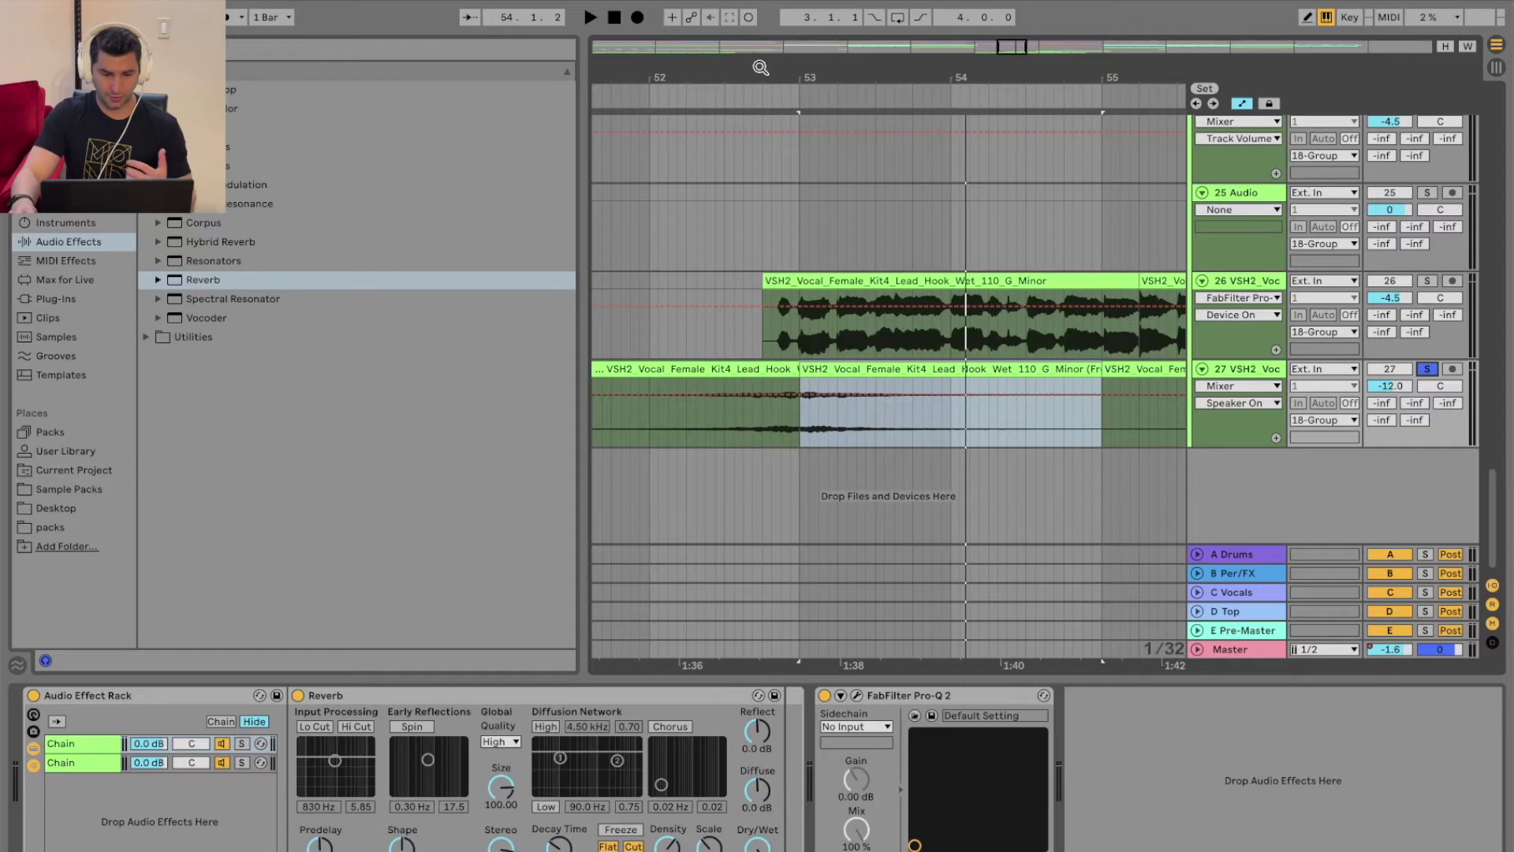
# - Delete the reversed tail clip between bars 51 and 53 on track 27
pyautogui.press('-')
pyautogui.click(916, 376)
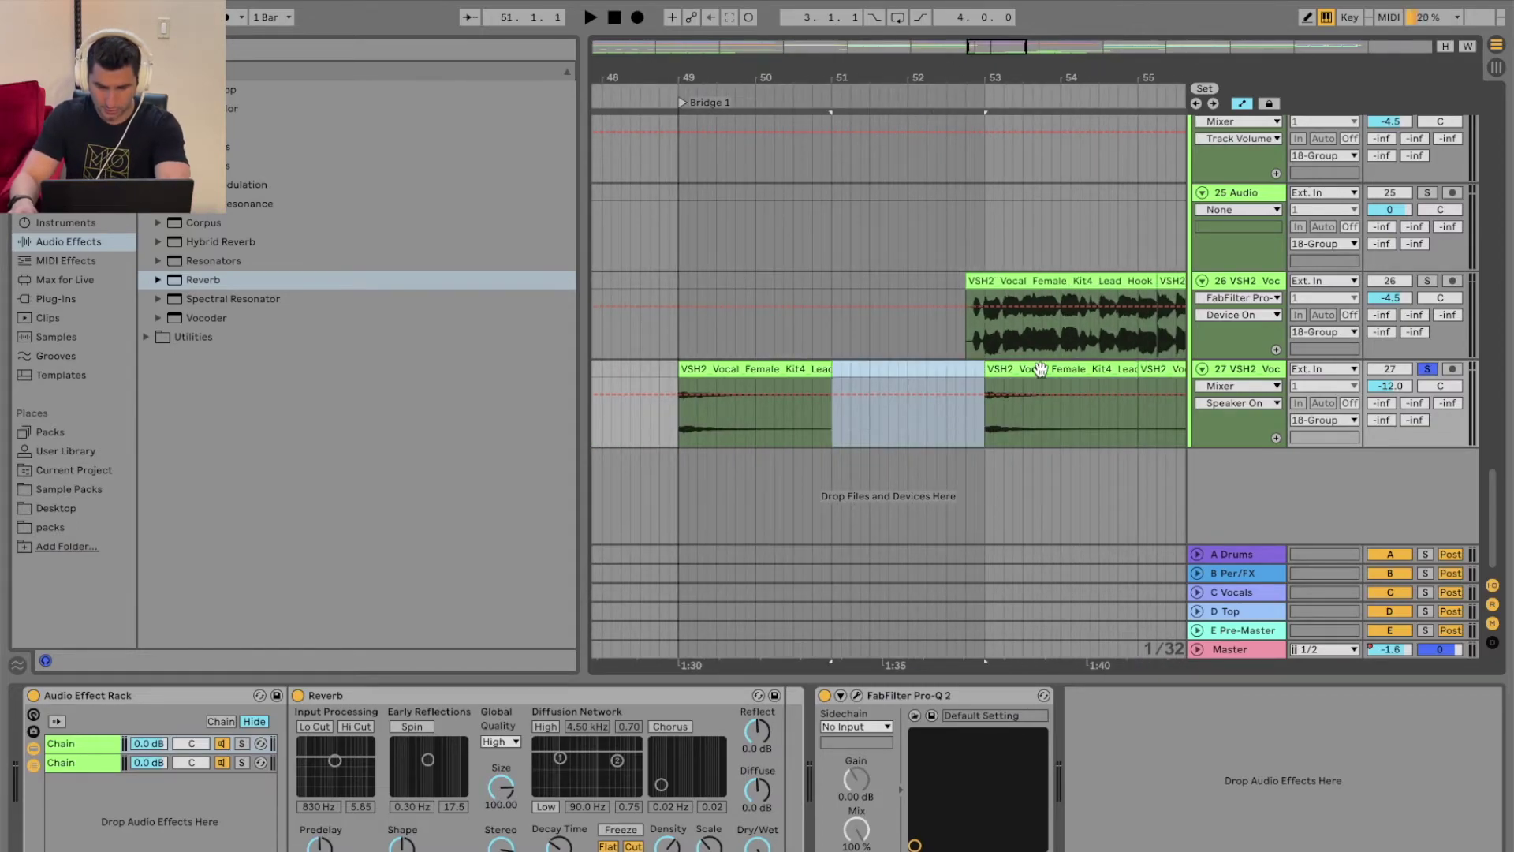
pyautogui.press('Delete')
# - Reverse the tail clip at bar 53 on track 27 and place it between bars 51 and 53
pyautogui.press('+')
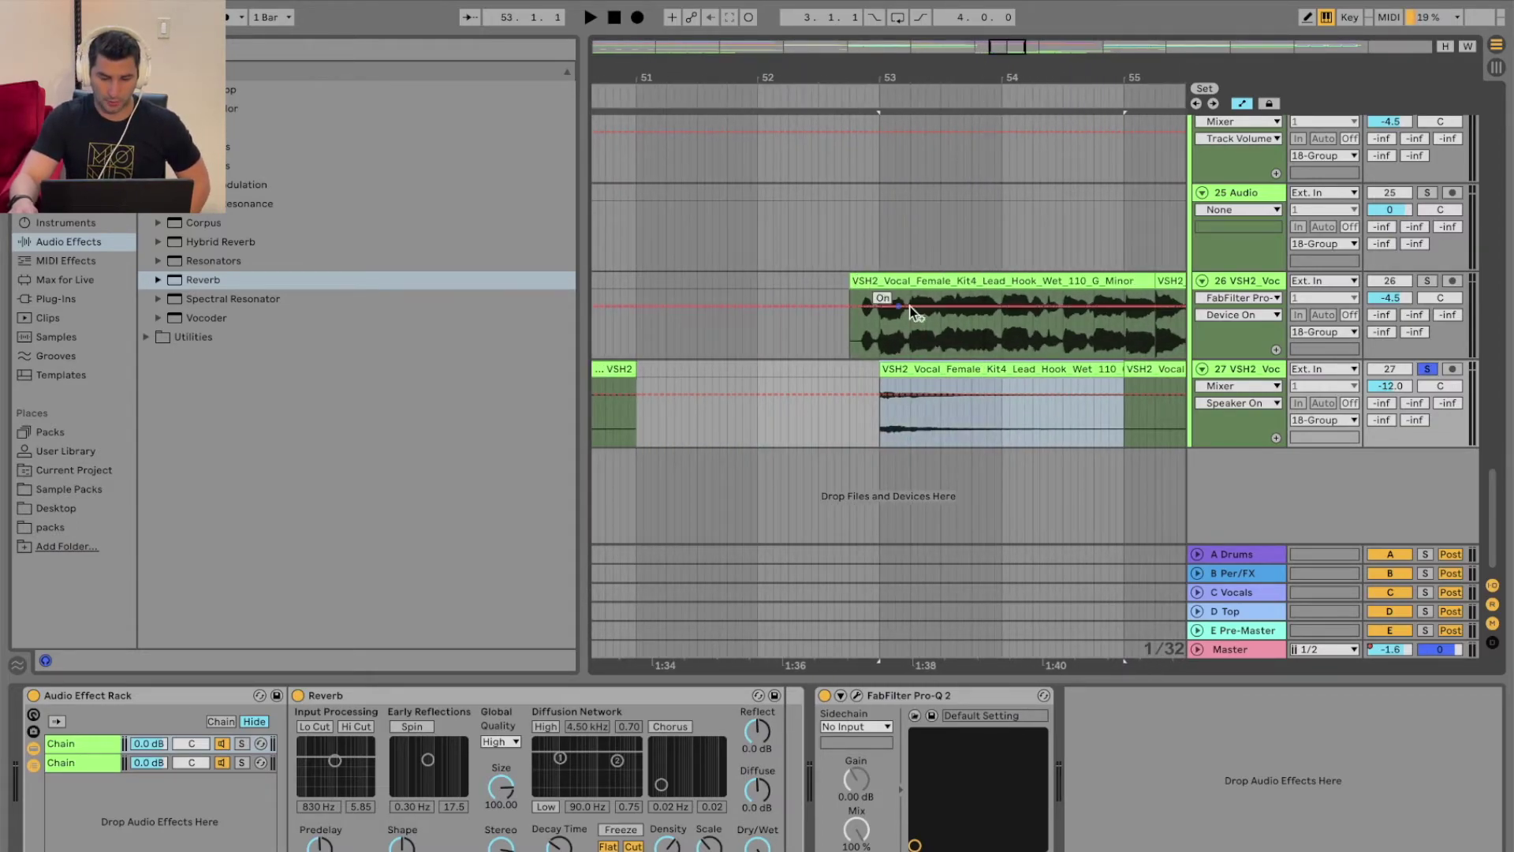
pyautogui.hotkey('shift', 'Tab')
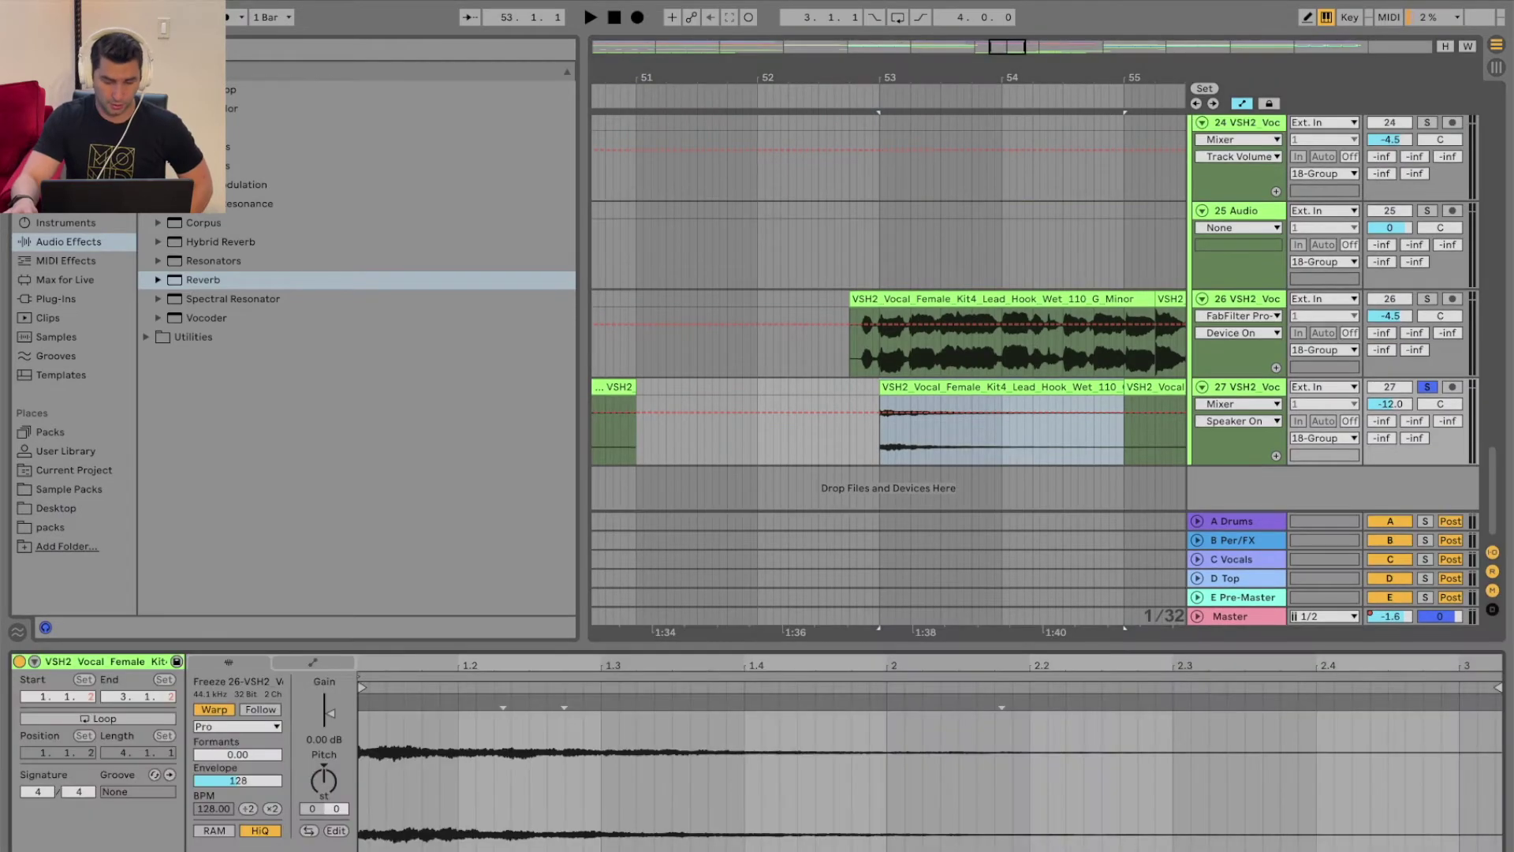
pyautogui.click(310, 832)
pyautogui.moveTo(1087, 395); pyautogui.dragTo(850, 404)
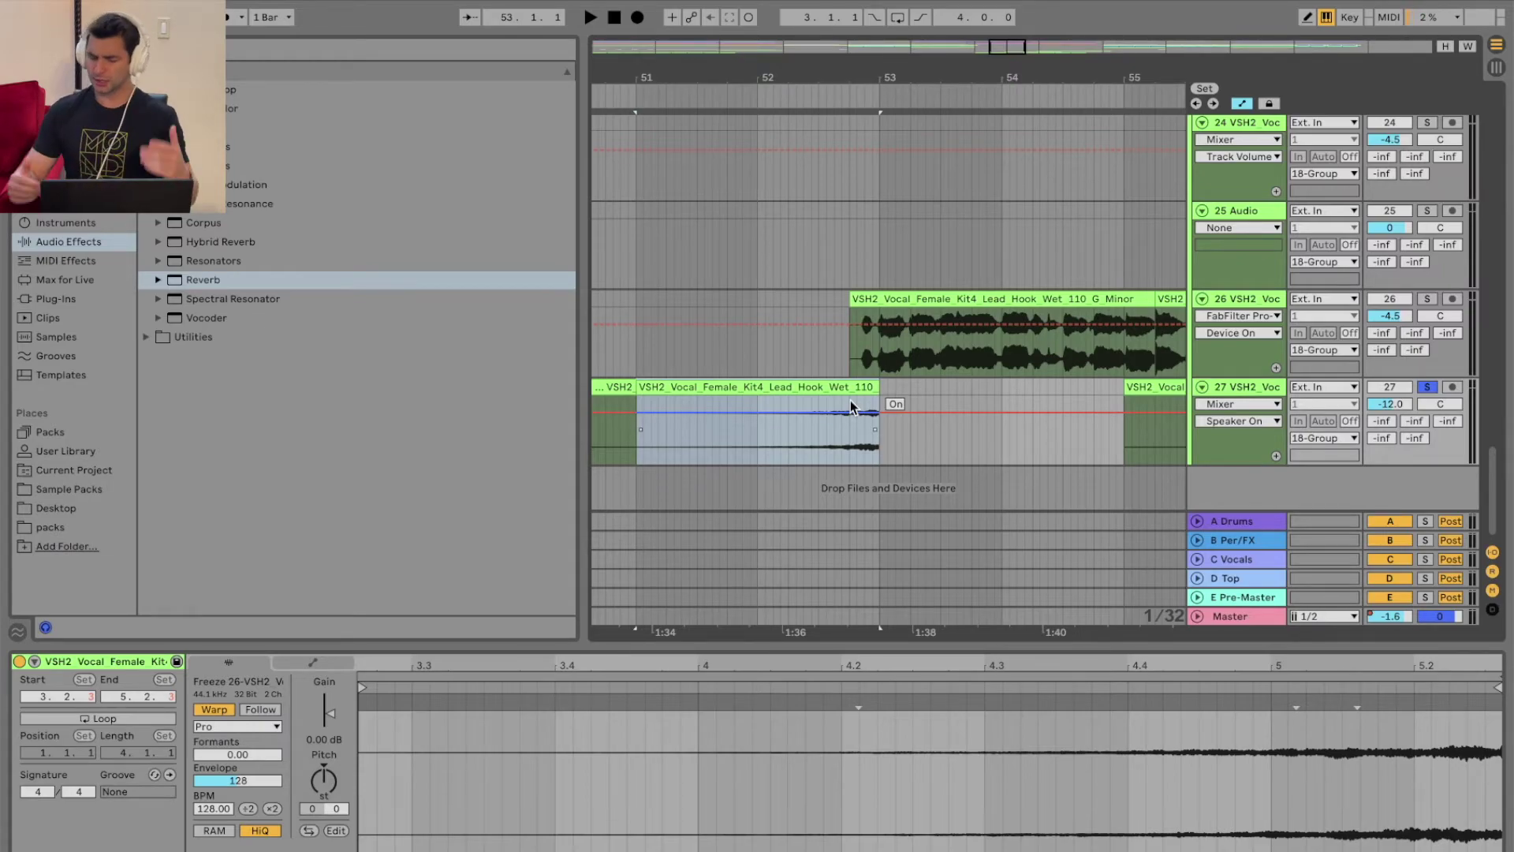
# - Play the reversed tail into bar 53 with lead hook track 26 soloed as well
pyautogui.press('space')
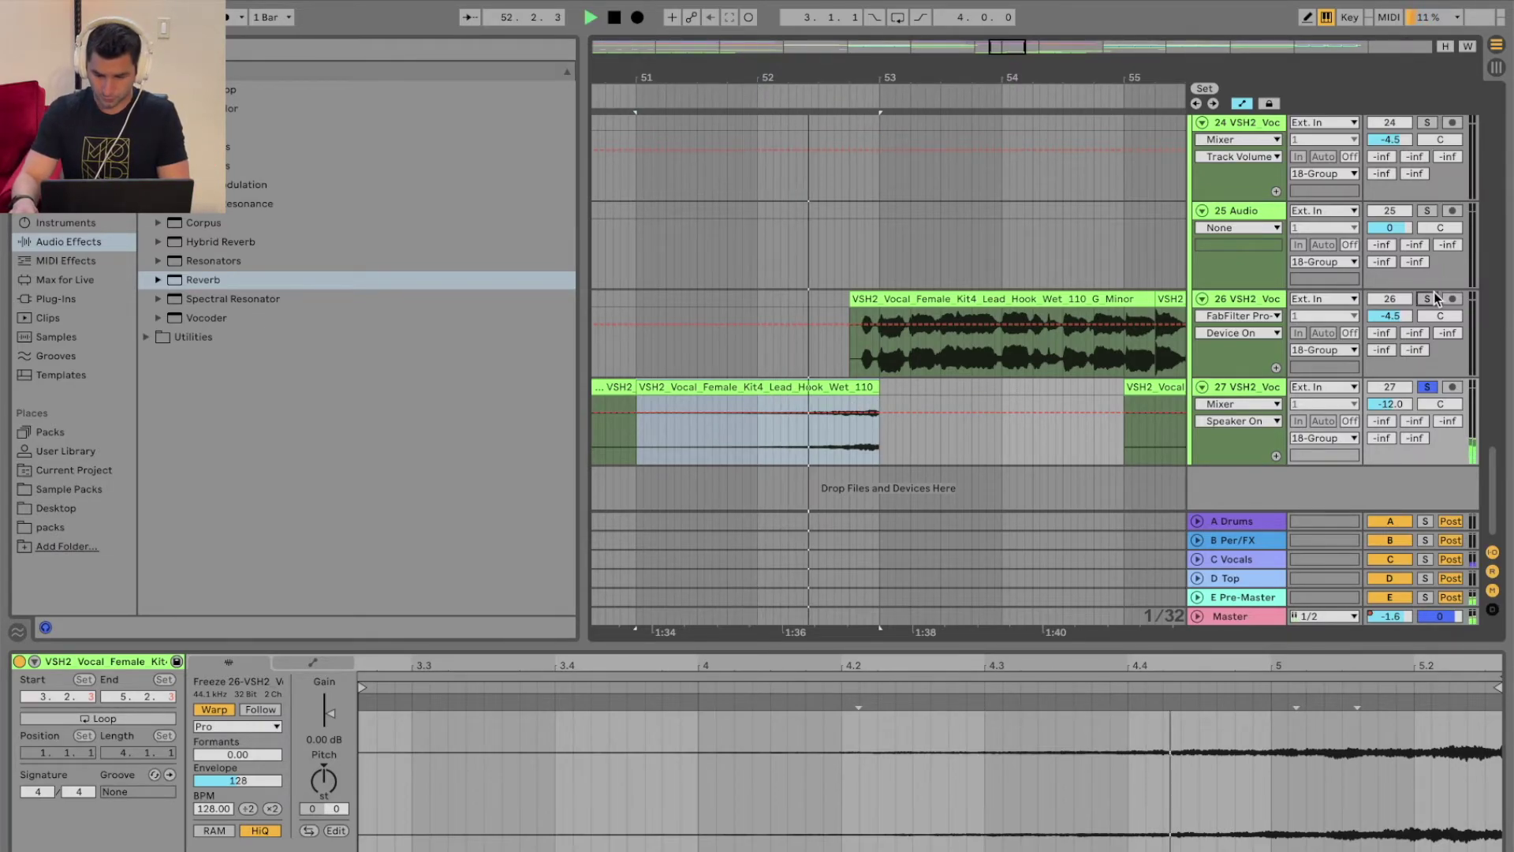
pyautogui.click(1430, 298)
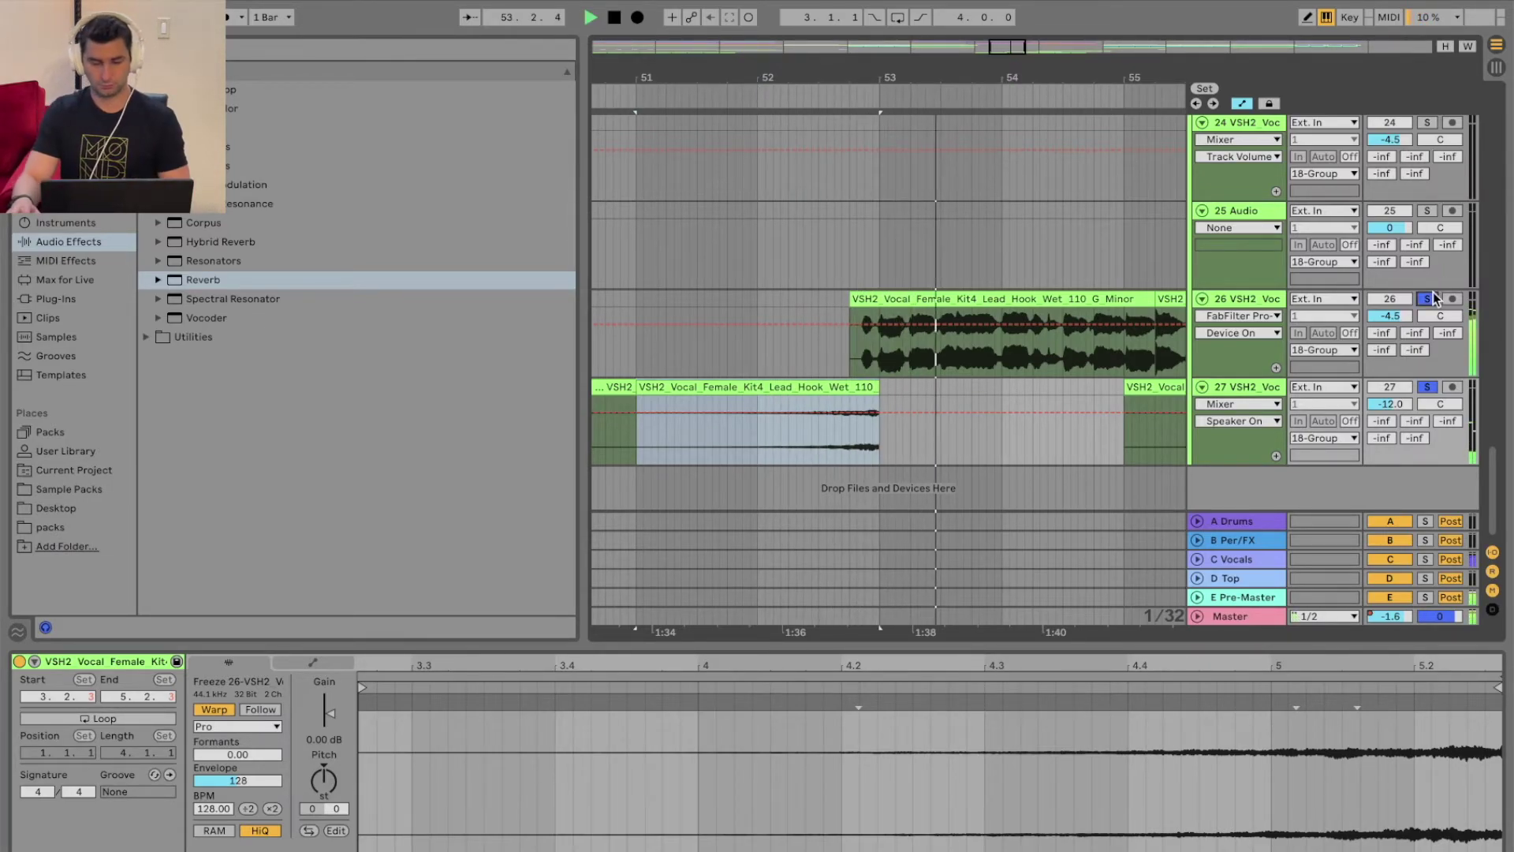
pyautogui.press('space')
# - Undo the reversing and relocation of the tail clip on track 27
pyautogui.press('super+z')
pyautogui.press('super+z')
pyautogui.press('super+z')
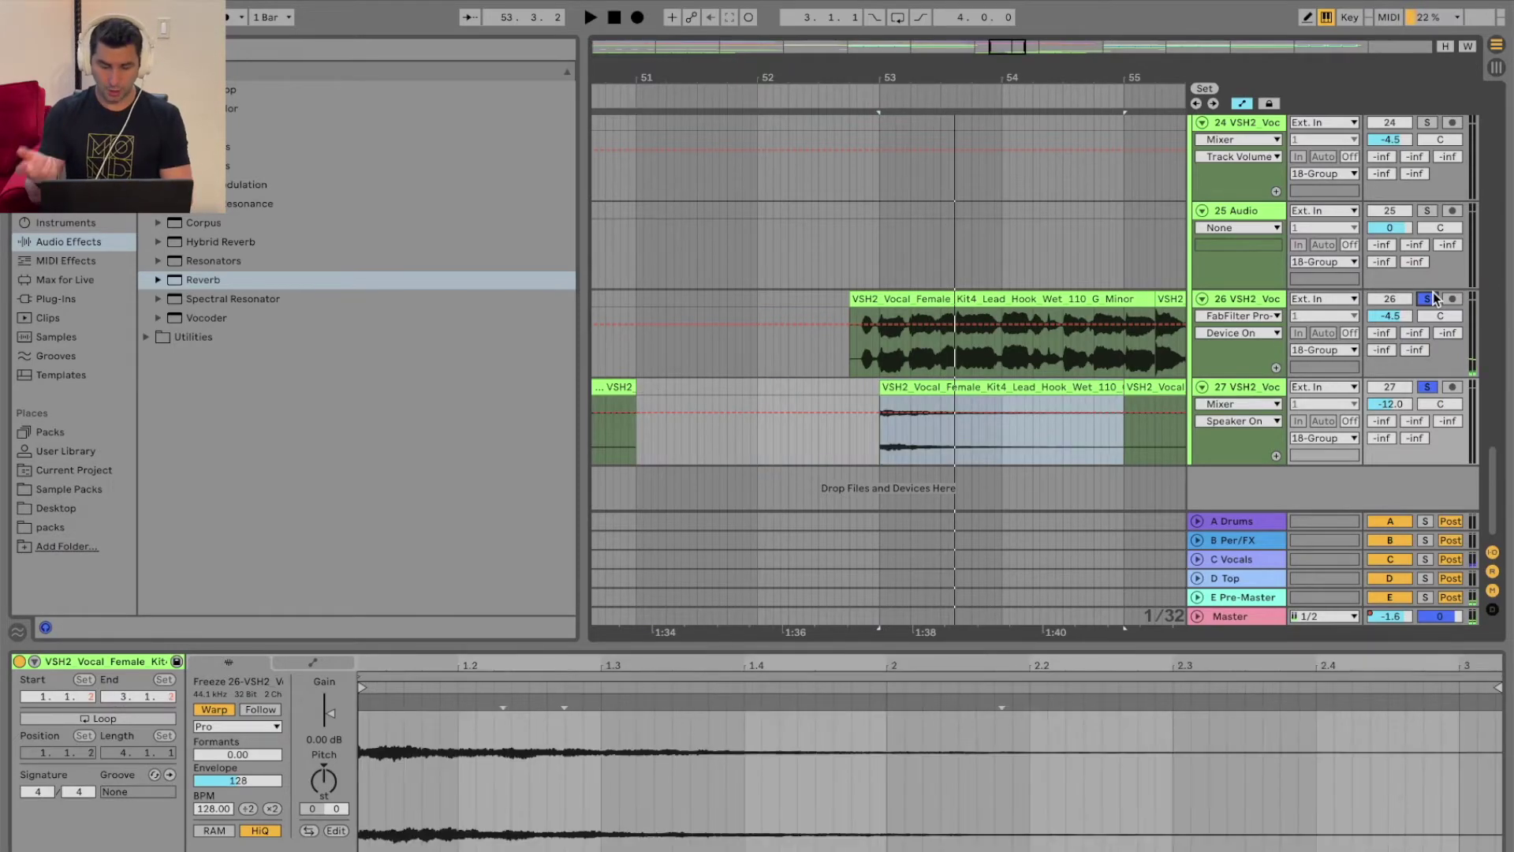
# - Turn off solo on tracks 26 and 27 and clear the clip selection
pyautogui.moveTo(997, 92); pyautogui.dragTo(1000, 39)
pyautogui.click(1428, 298)
pyautogui.click(1427, 386)
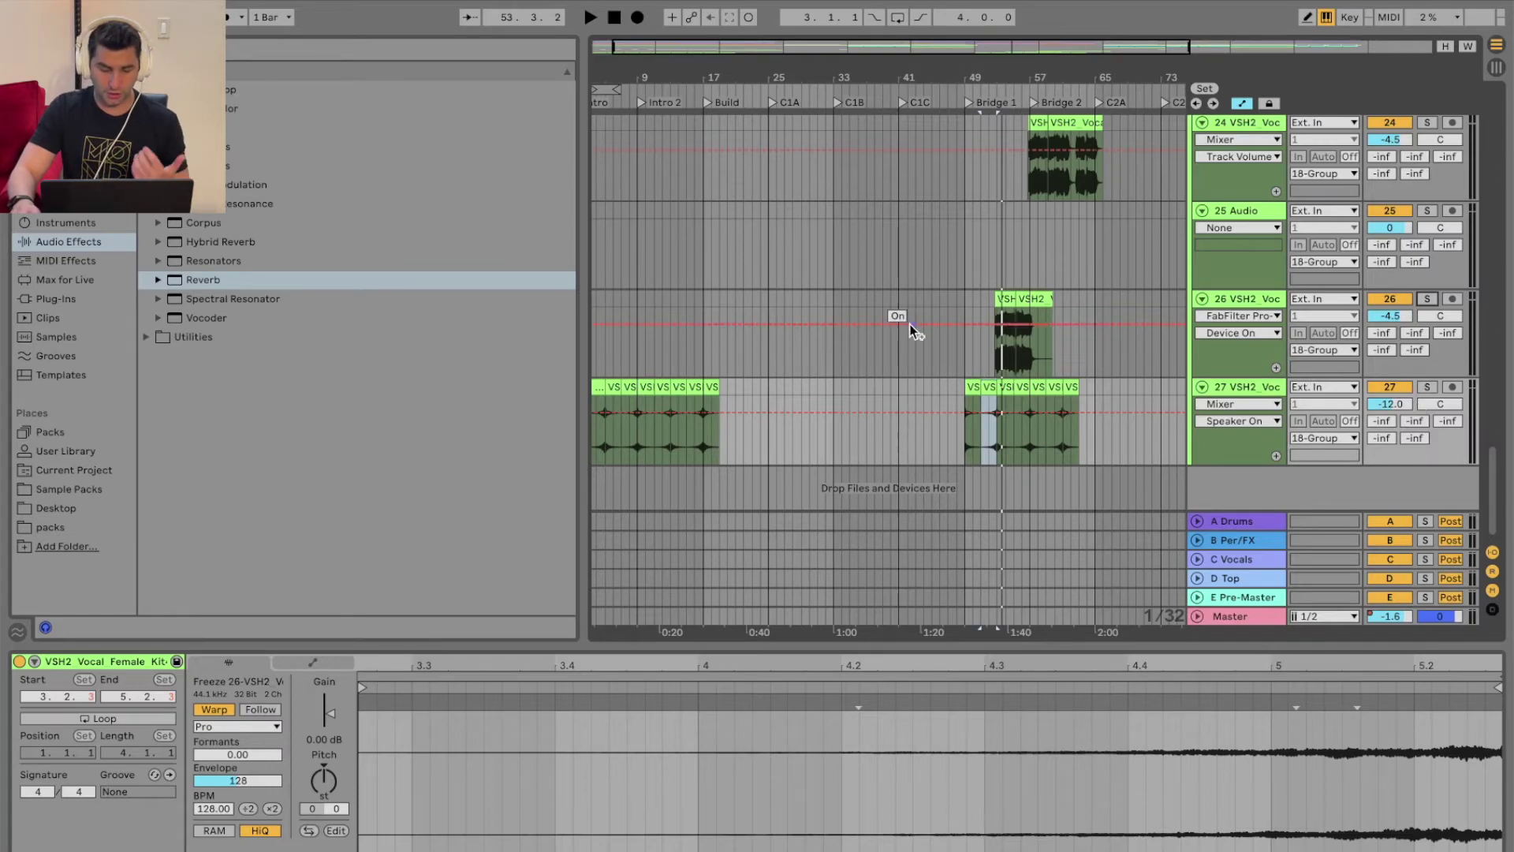
pyautogui.click(911, 301)
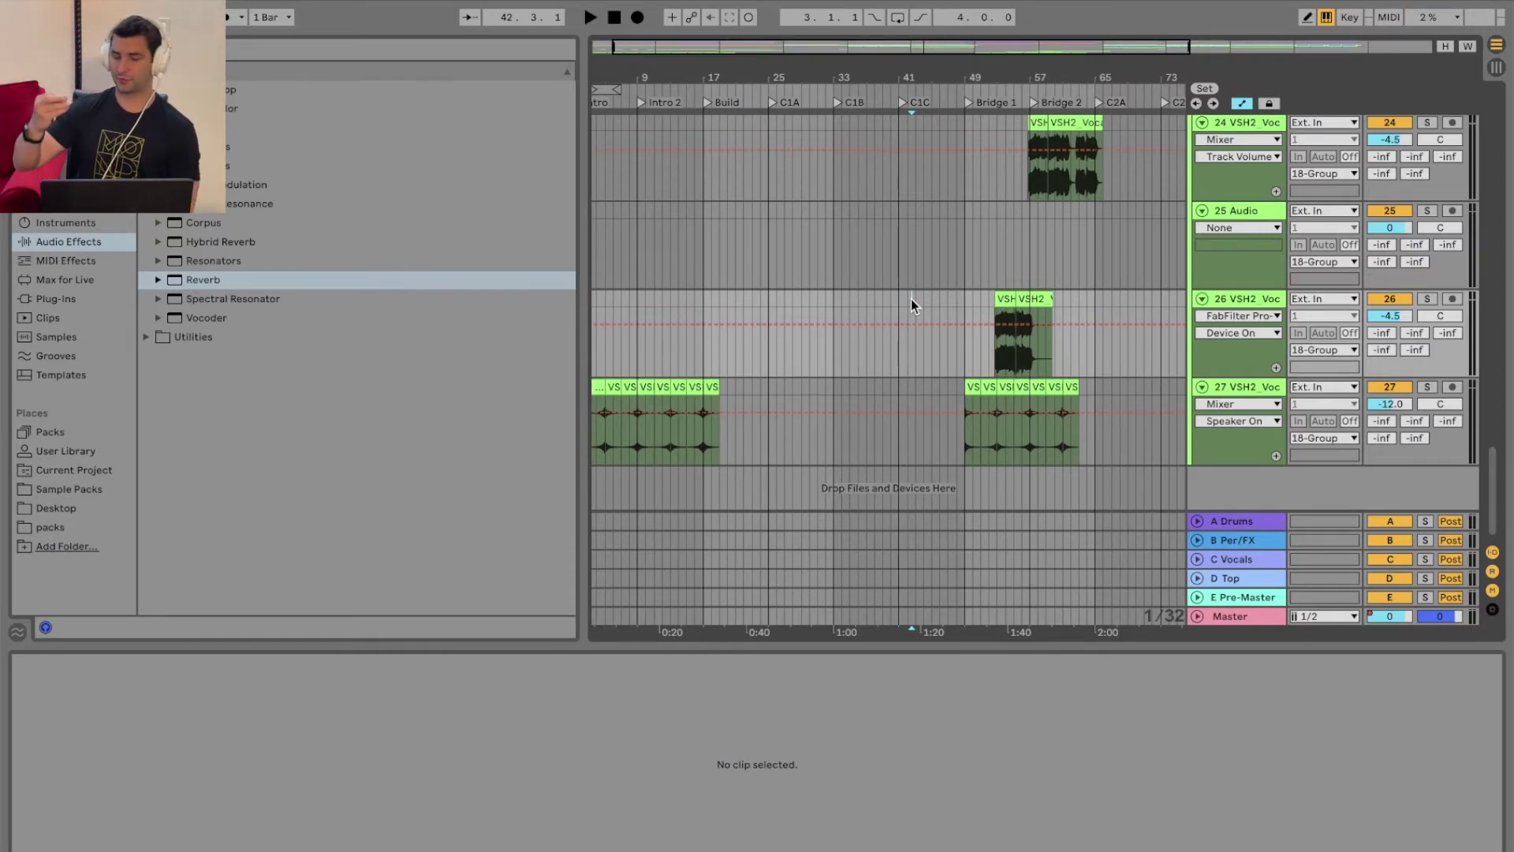
pyautogui.moveTo(805, 76); pyautogui.dragTo(824, 75)
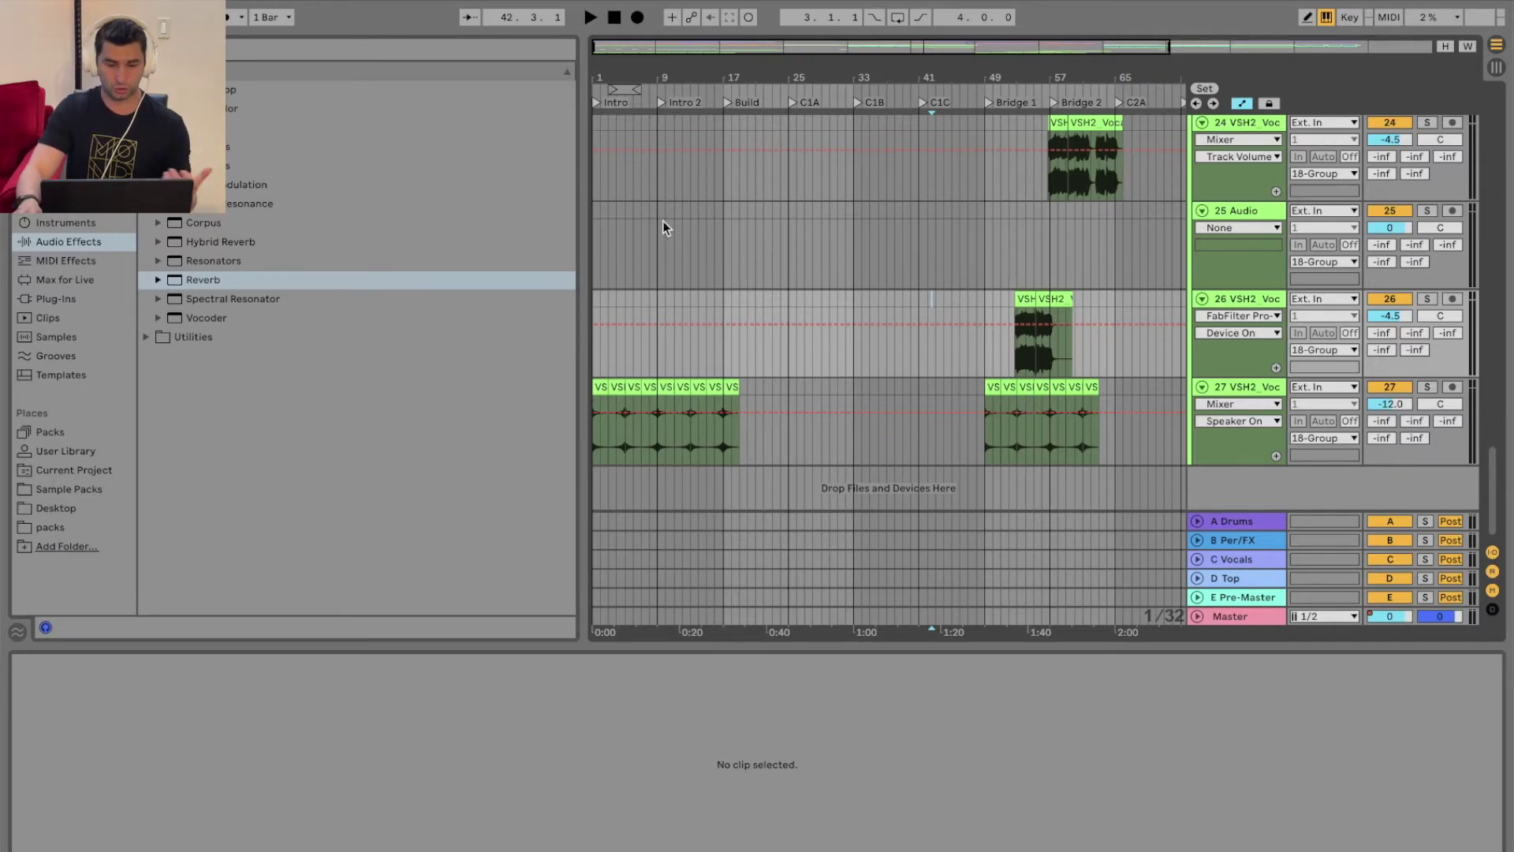
# - Set the grid to 1/4 and shorten the first tail clip in the Intro on track 27 to one bar
pyautogui.moveTo(631, 76); pyautogui.dragTo(656, 69)
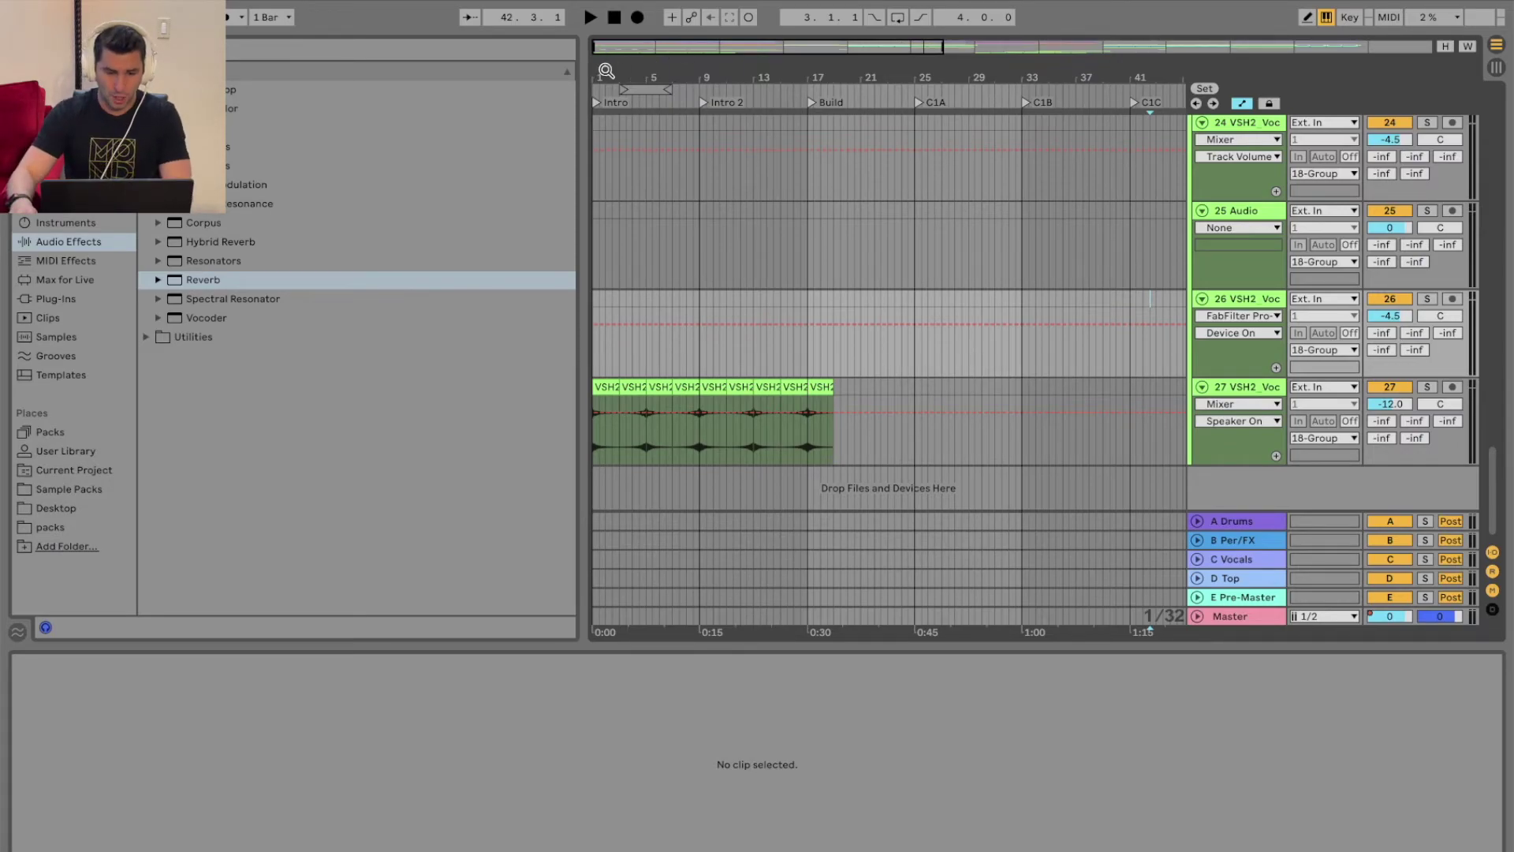
pyautogui.moveTo(608, 71); pyautogui.dragTo(746, 235)
pyautogui.click(669, 429)
pyautogui.rightClick(669, 429)
pyautogui.click(702, 516)
pyautogui.moveTo(648, 386)
pyautogui.mouseDown()
pyautogui.moveTo(616, 387)
pyautogui.moveTo(636, 386)
pyautogui.mouseUp()
# - Duplicate the one-bar tail clip five times across bars 2 to 6 and play the arrangement from the start
pyautogui.hotkey('ctrl', 'd')
pyautogui.hotkey('ctrl', 'd')
pyautogui.hotkey('ctrl', 'd')
pyautogui.hotkey('ctrl', 'd')
pyautogui.hotkey('ctrl', 'd')
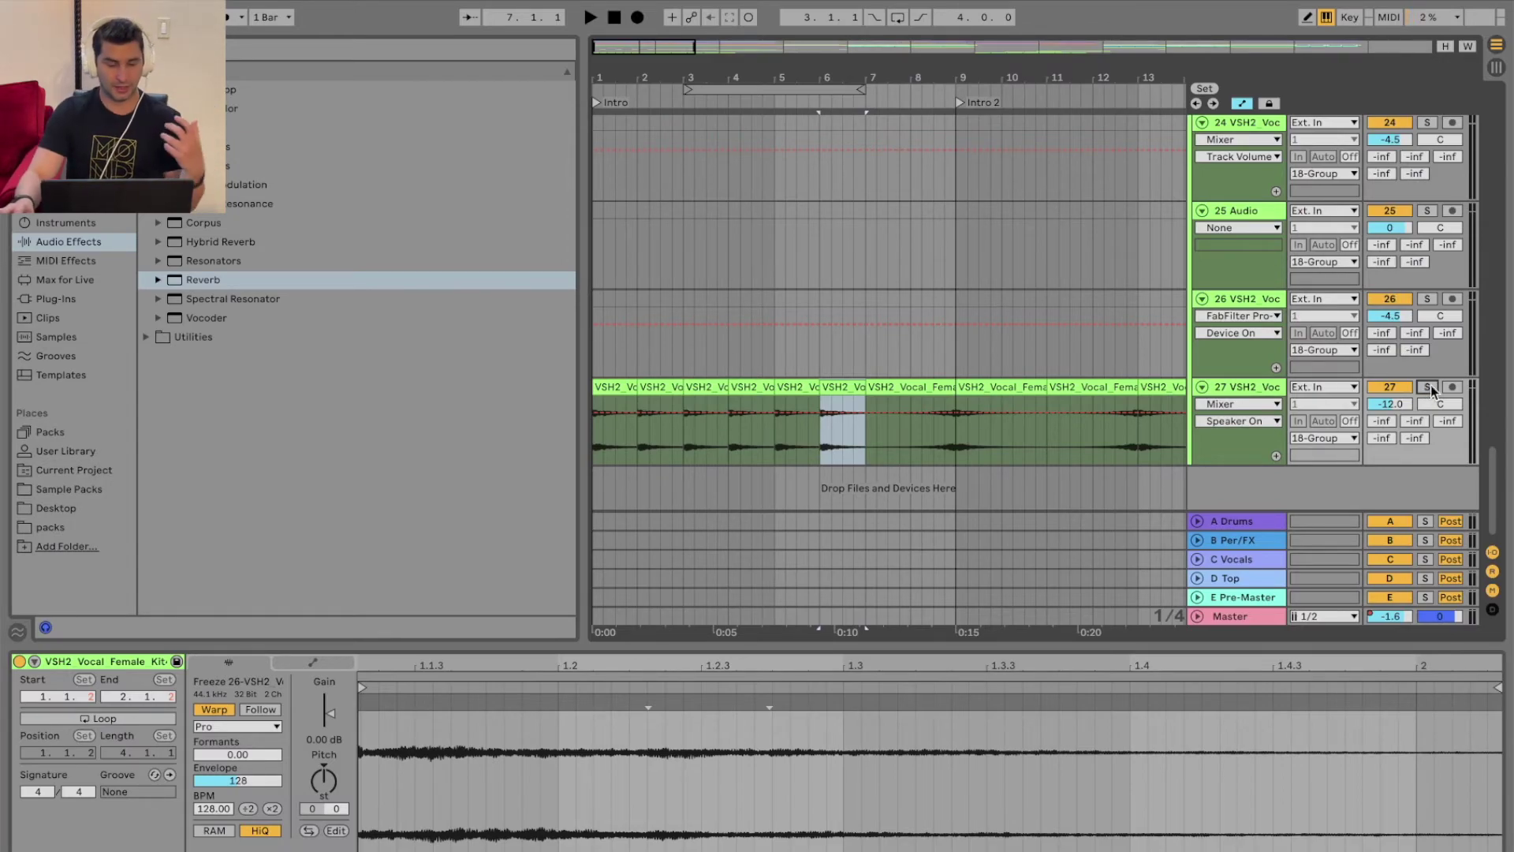
pyautogui.click(614, 17)
pyautogui.click(591, 18)
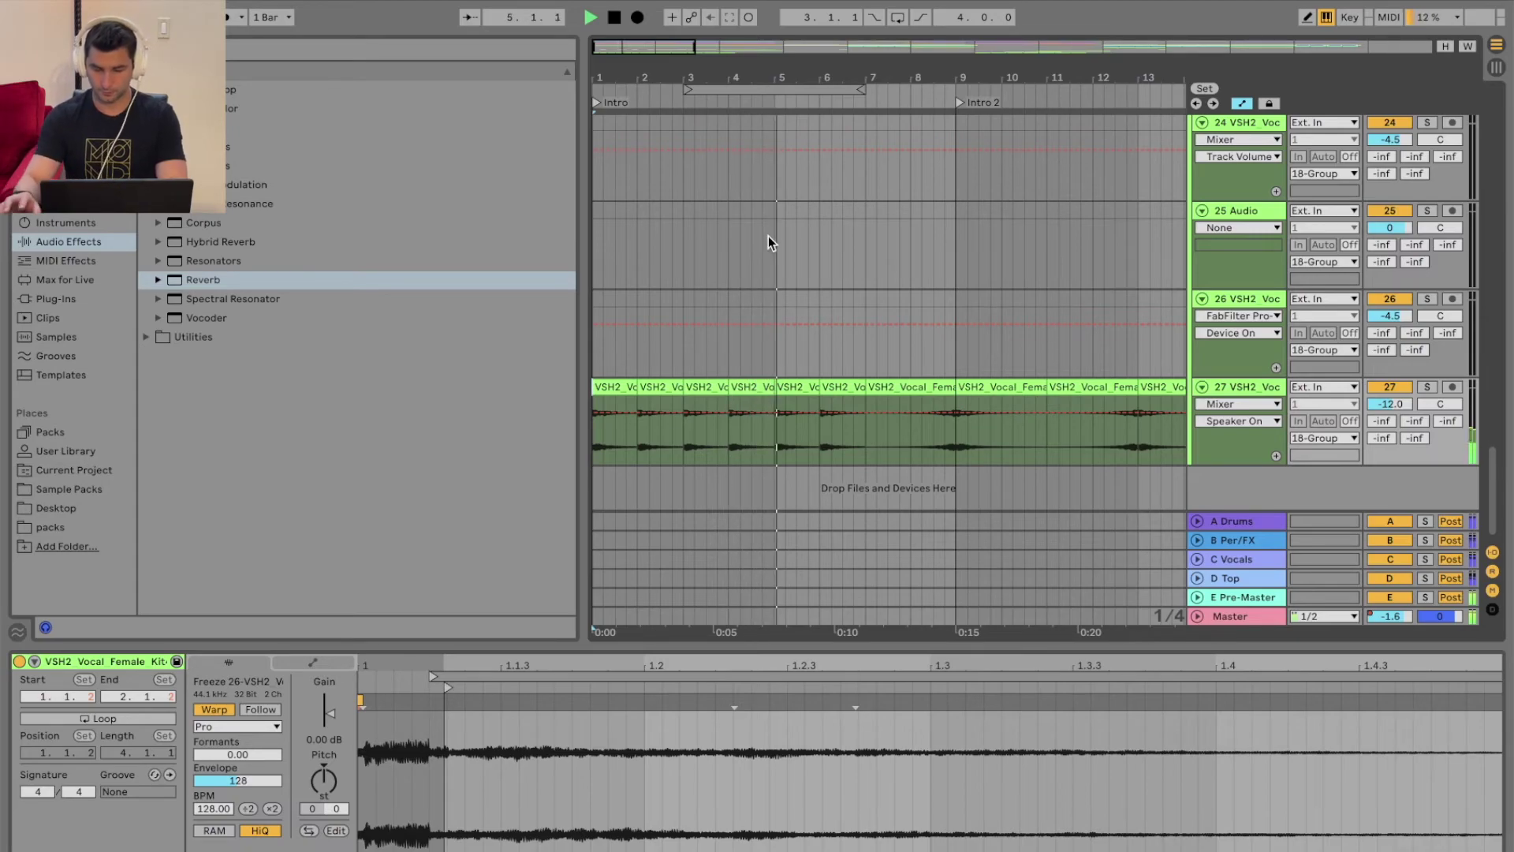
# - Stop playback, undo the duplication and one-bar shortening of the first tail clip on track 27, and clear the selection
pyautogui.press('space')
pyautogui.press('super+z')
pyautogui.press('super+z')
pyautogui.press('super+z')
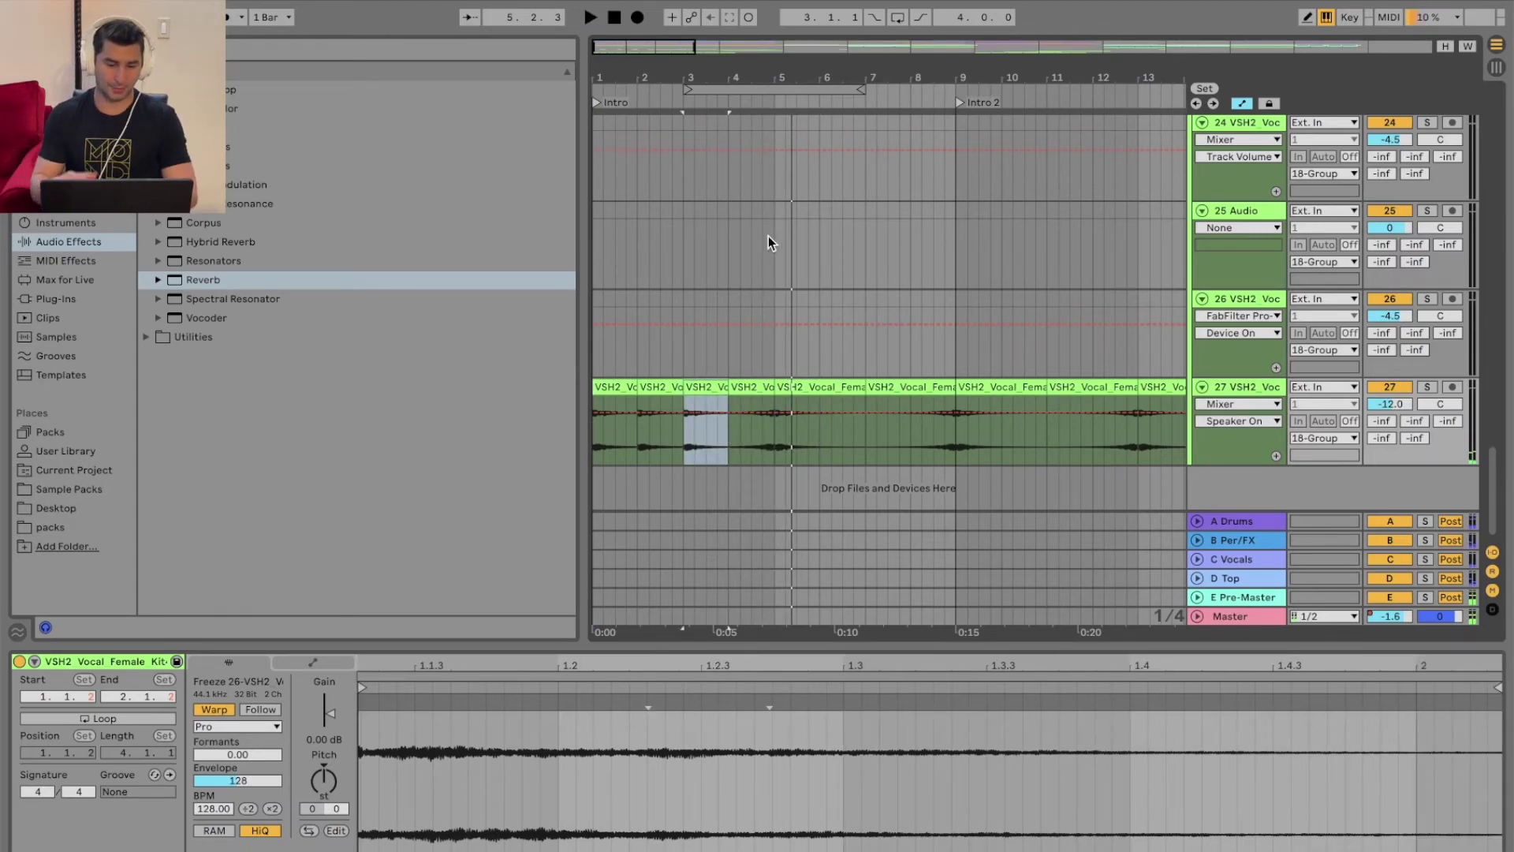
pyautogui.press('super+z')
pyautogui.press('super+z')
pyautogui.press('super+z')
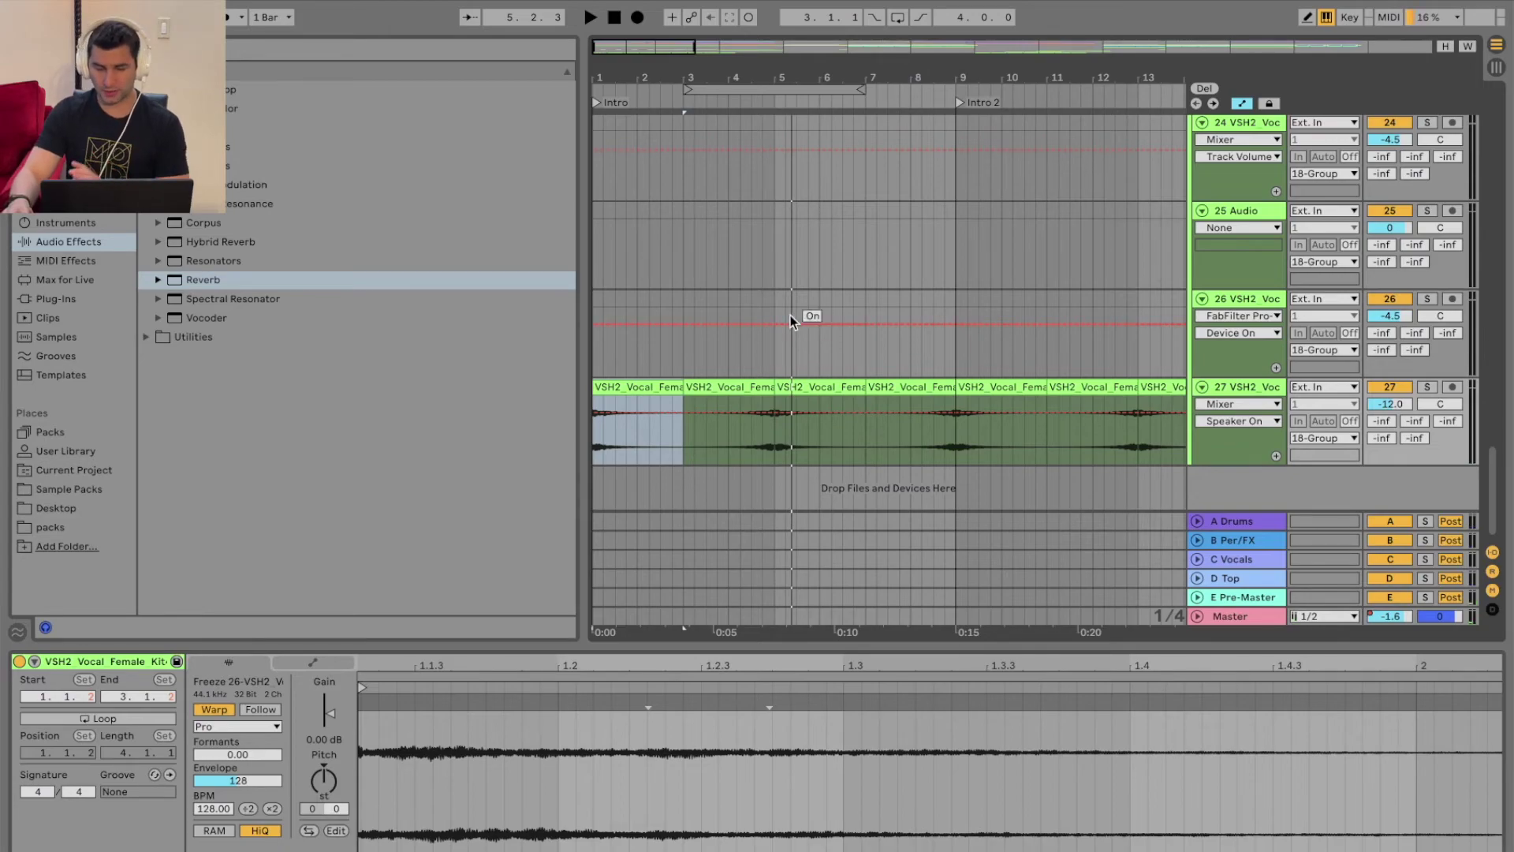
pyautogui.click(775, 301)
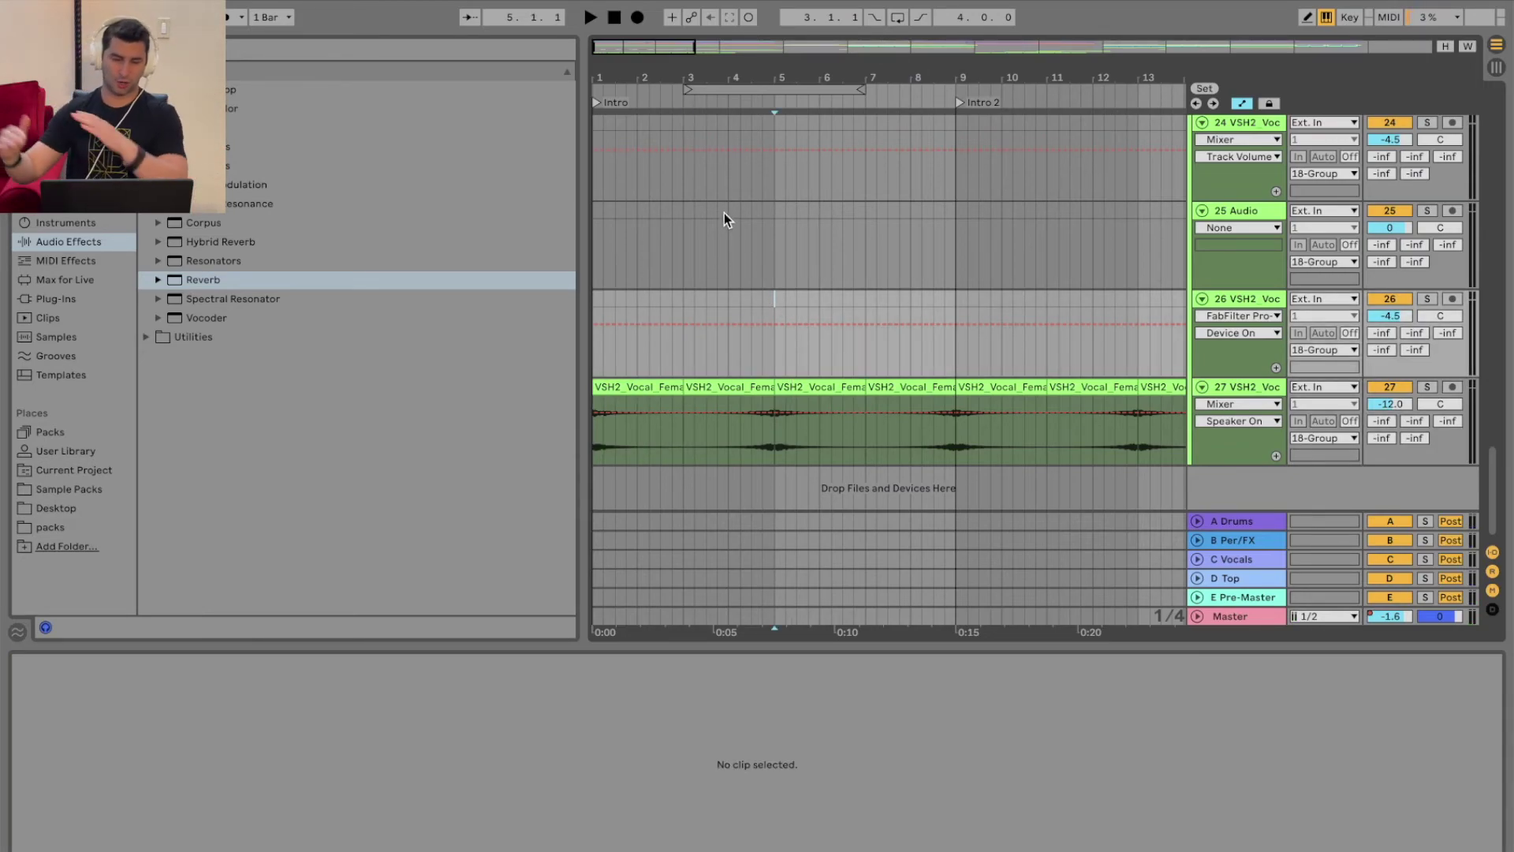
# - Play the Intro tail clips with track 27 soloed, and again with solo off to hear them in the full mix
pyautogui.click(1430, 391)
pyautogui.press('space')
pyautogui.click(724, 103)
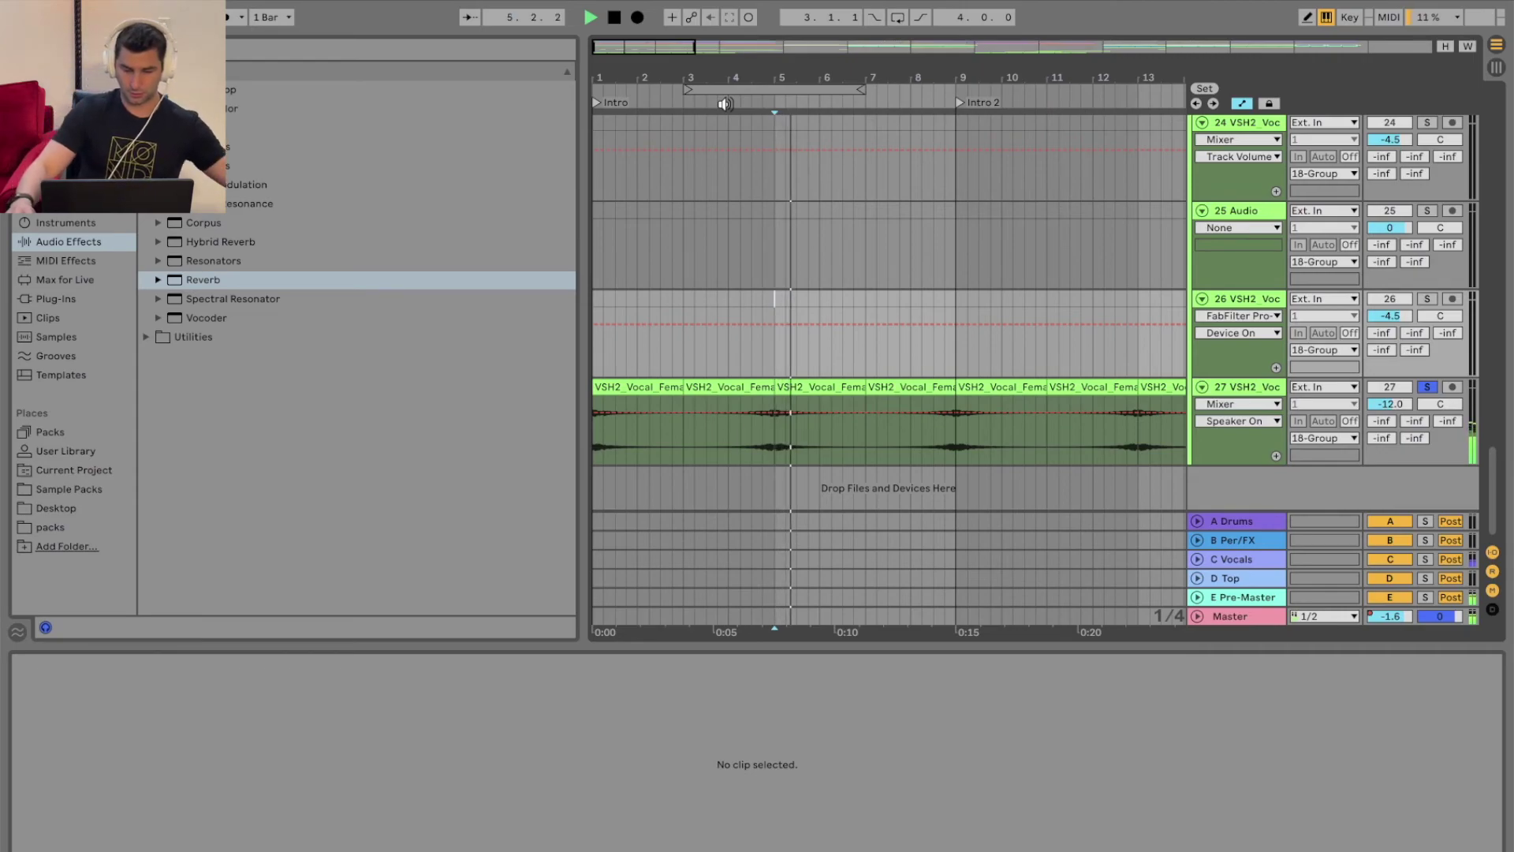
pyautogui.click(1427, 387)
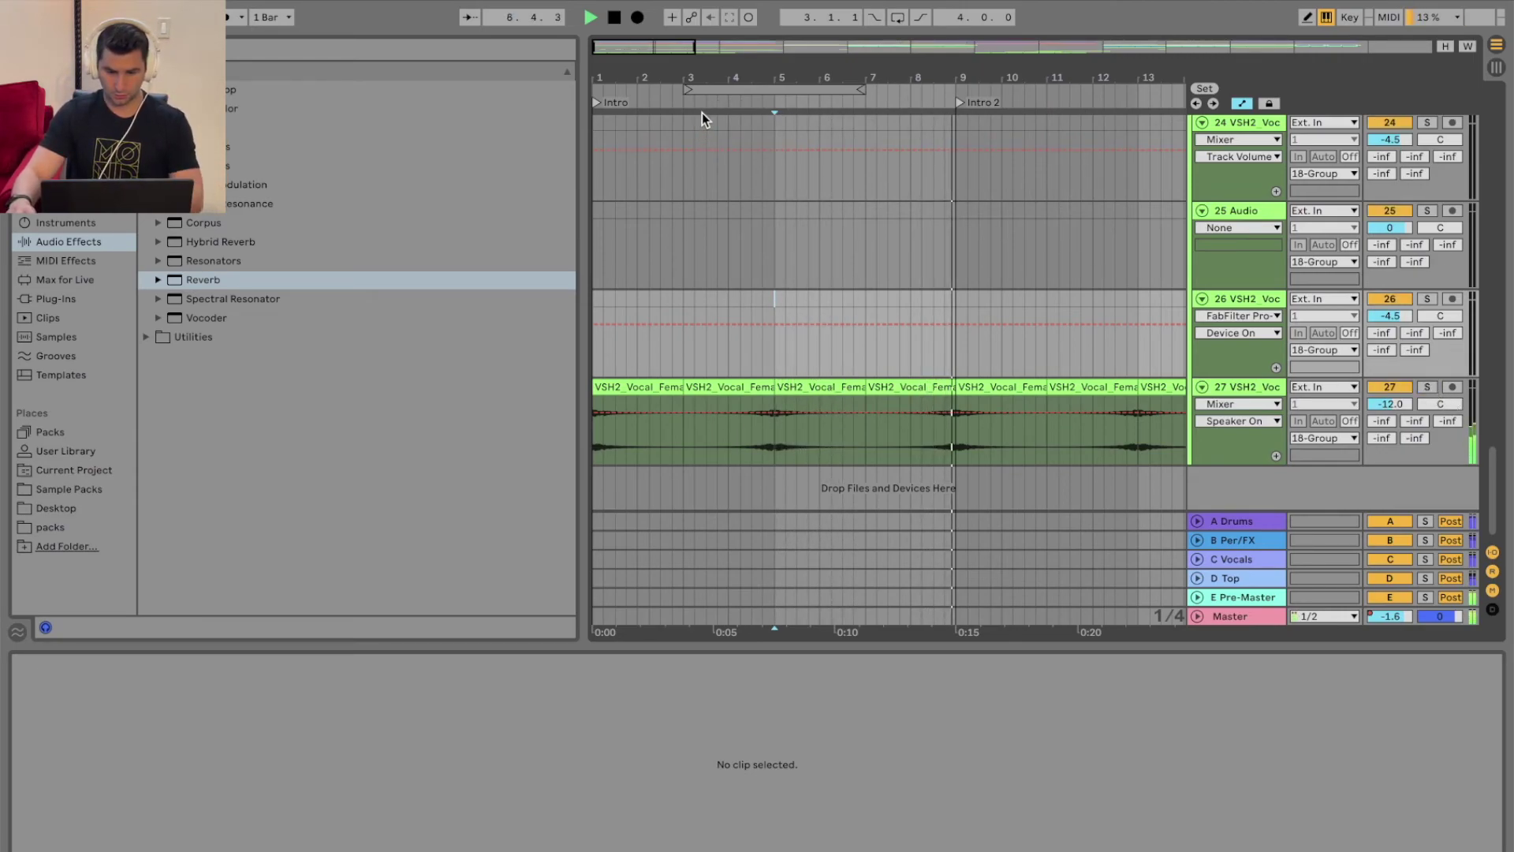
pyautogui.moveTo(785, 82); pyautogui.dragTo(653, 71)
pyautogui.press('space')
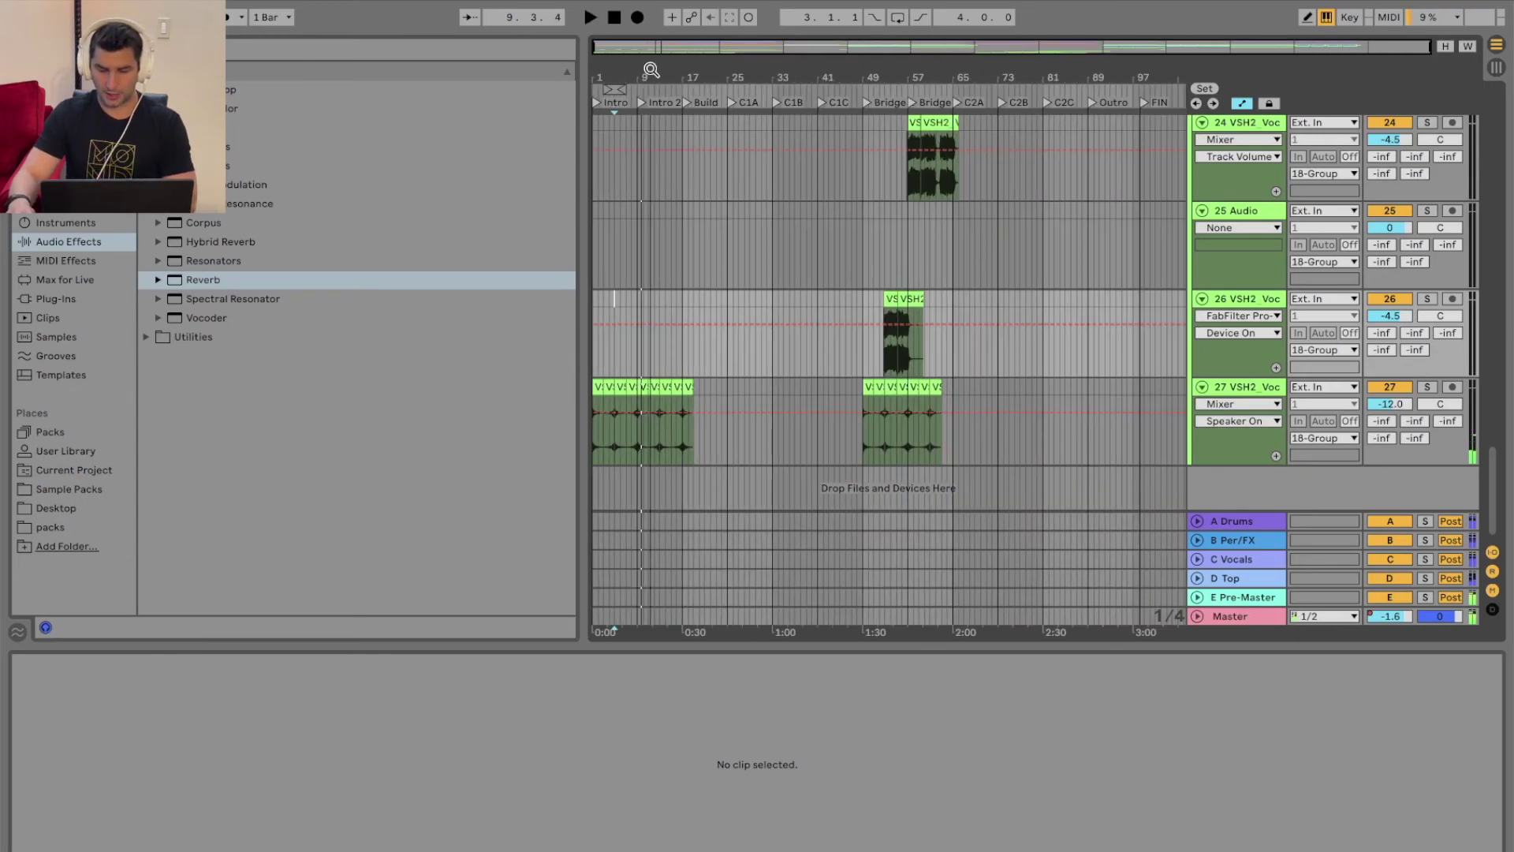
# - Play the Bridge 1 section from its start and again from just before the vocal entry on track 26
pyautogui.moveTo(911, 70); pyautogui.dragTo(884, 84)
pyautogui.moveTo(784, 79); pyautogui.dragTo(772, 85)
pyautogui.click(746, 85)
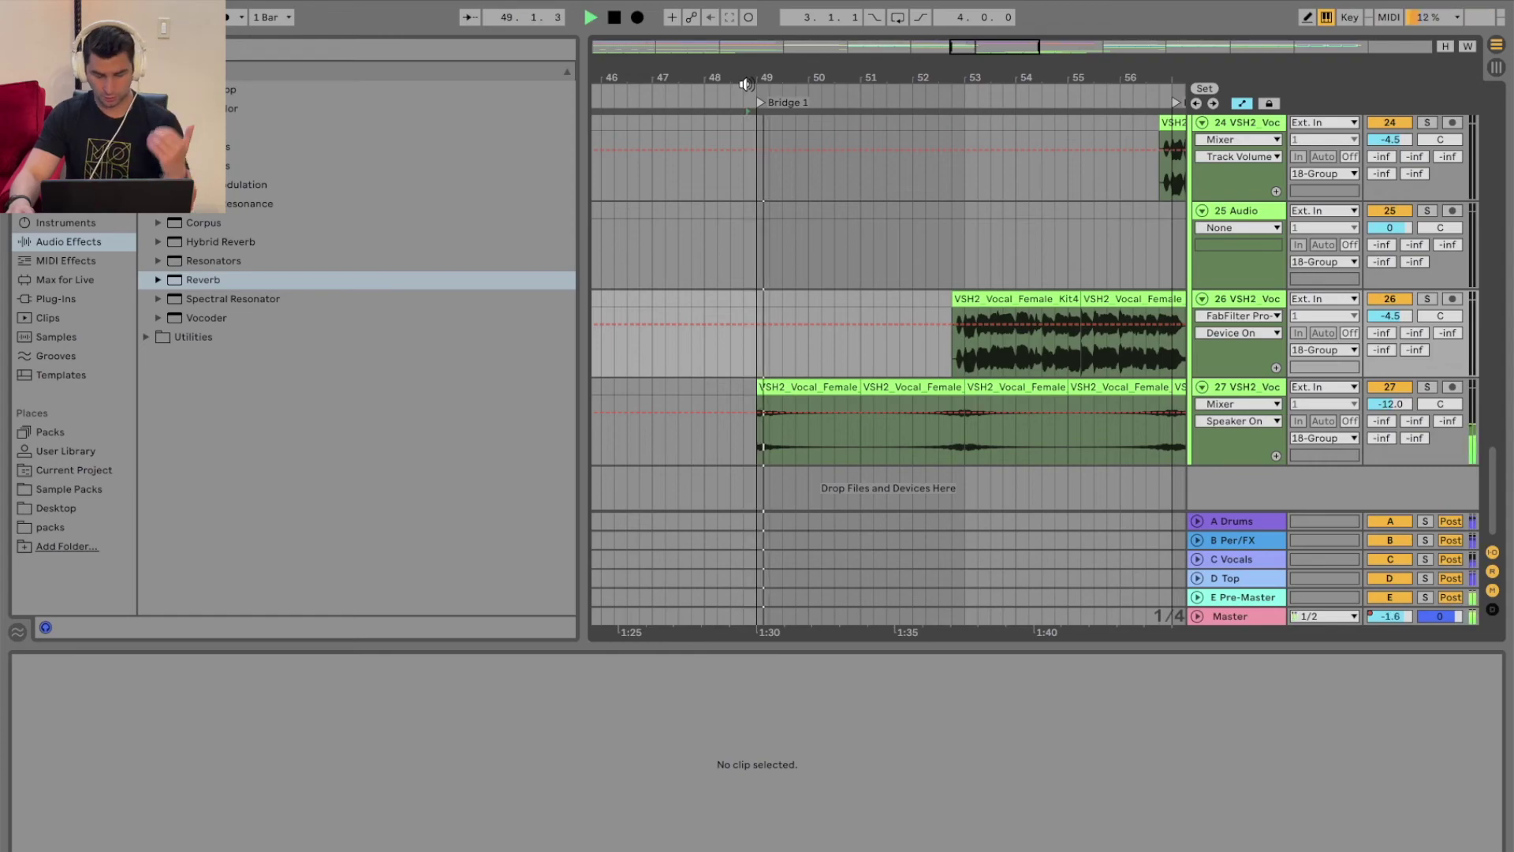
pyautogui.press('space')
pyautogui.press('space')
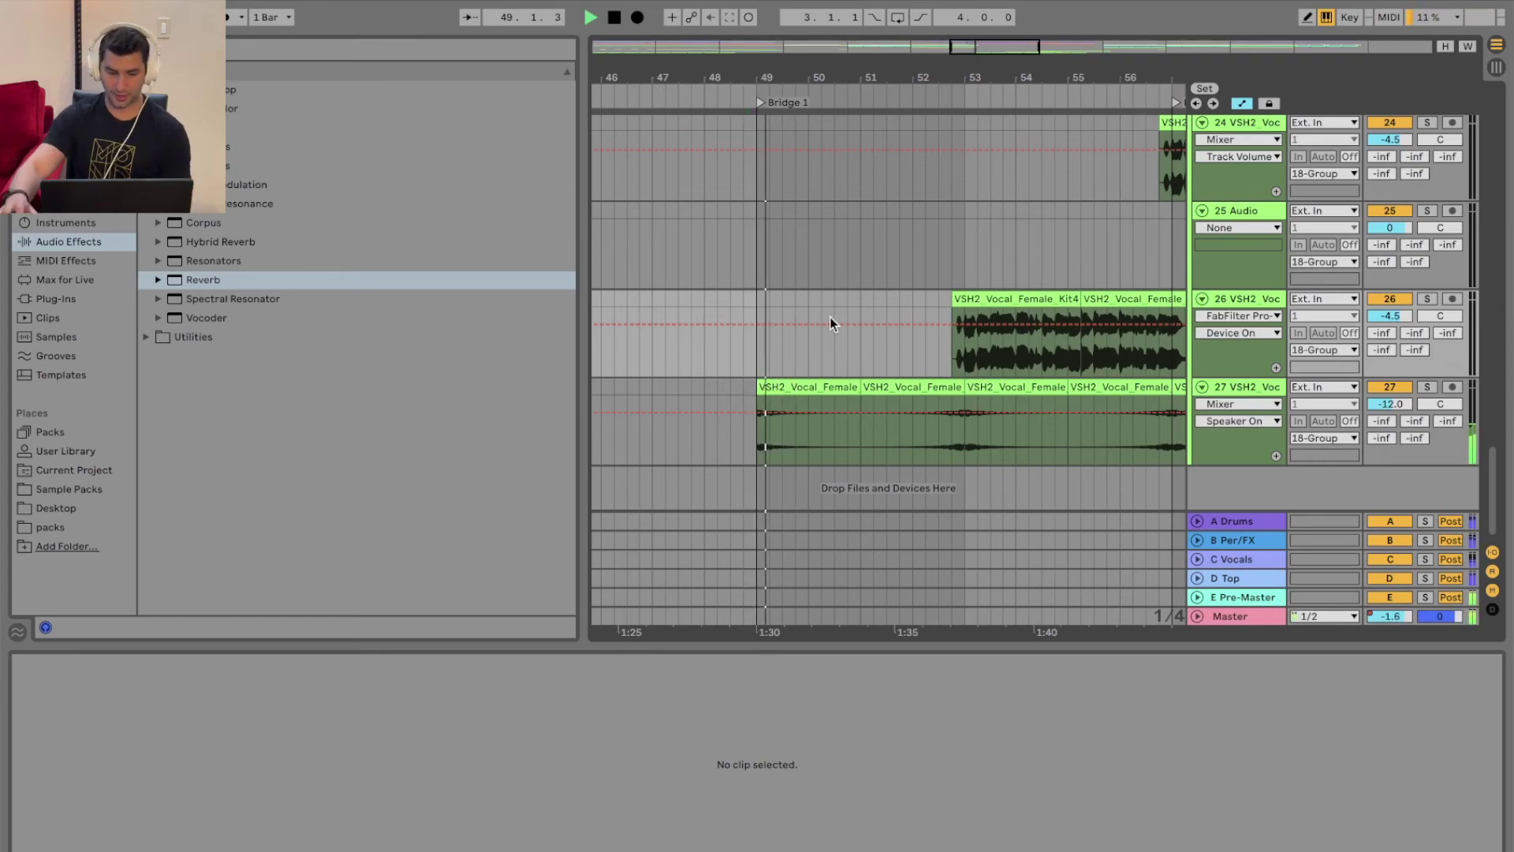
pyautogui.click(933, 102)
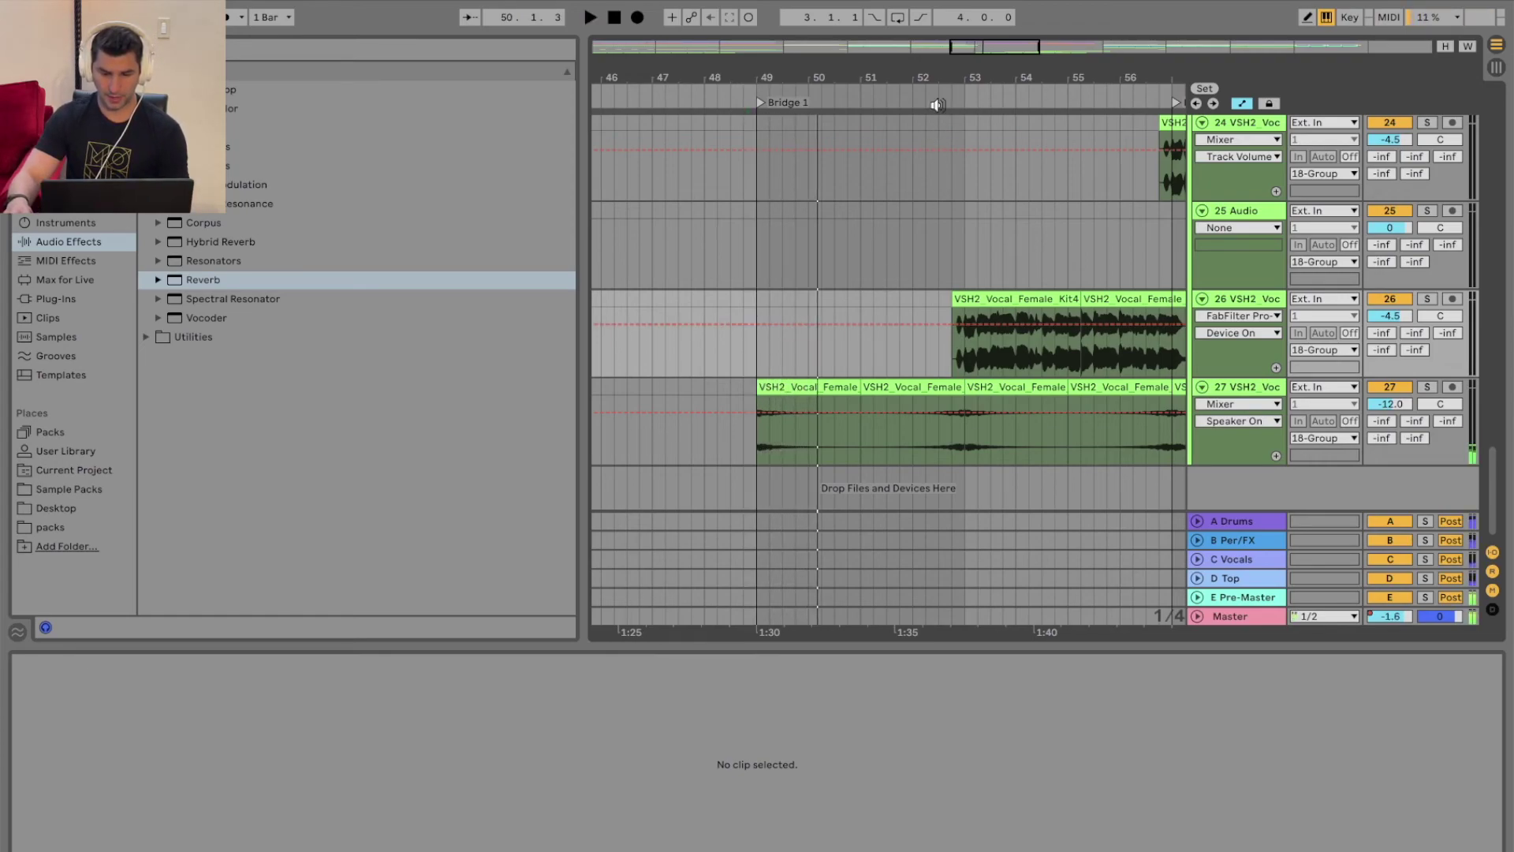
pyautogui.moveTo(958, 79); pyautogui.dragTo(958, 57)
pyautogui.press('space')
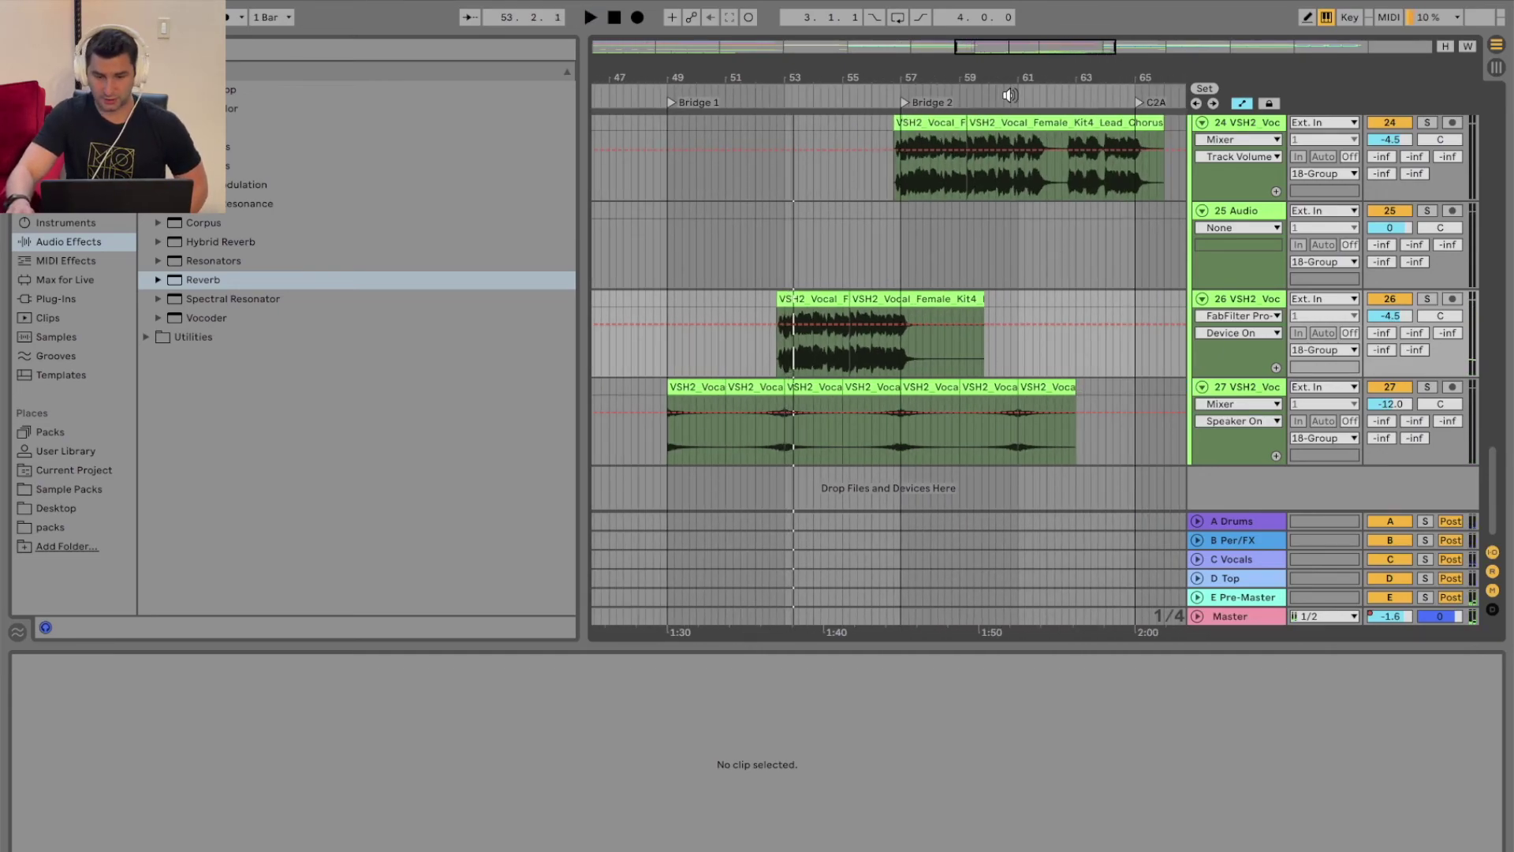
# - Play the end of Bridge 2 into the C2A section and locate track 10 Massive among the upper tracks
pyautogui.click(1011, 93)
pyautogui.moveTo(1109, 78); pyautogui.dragTo(1111, 92)
pyautogui.click(1111, 91)
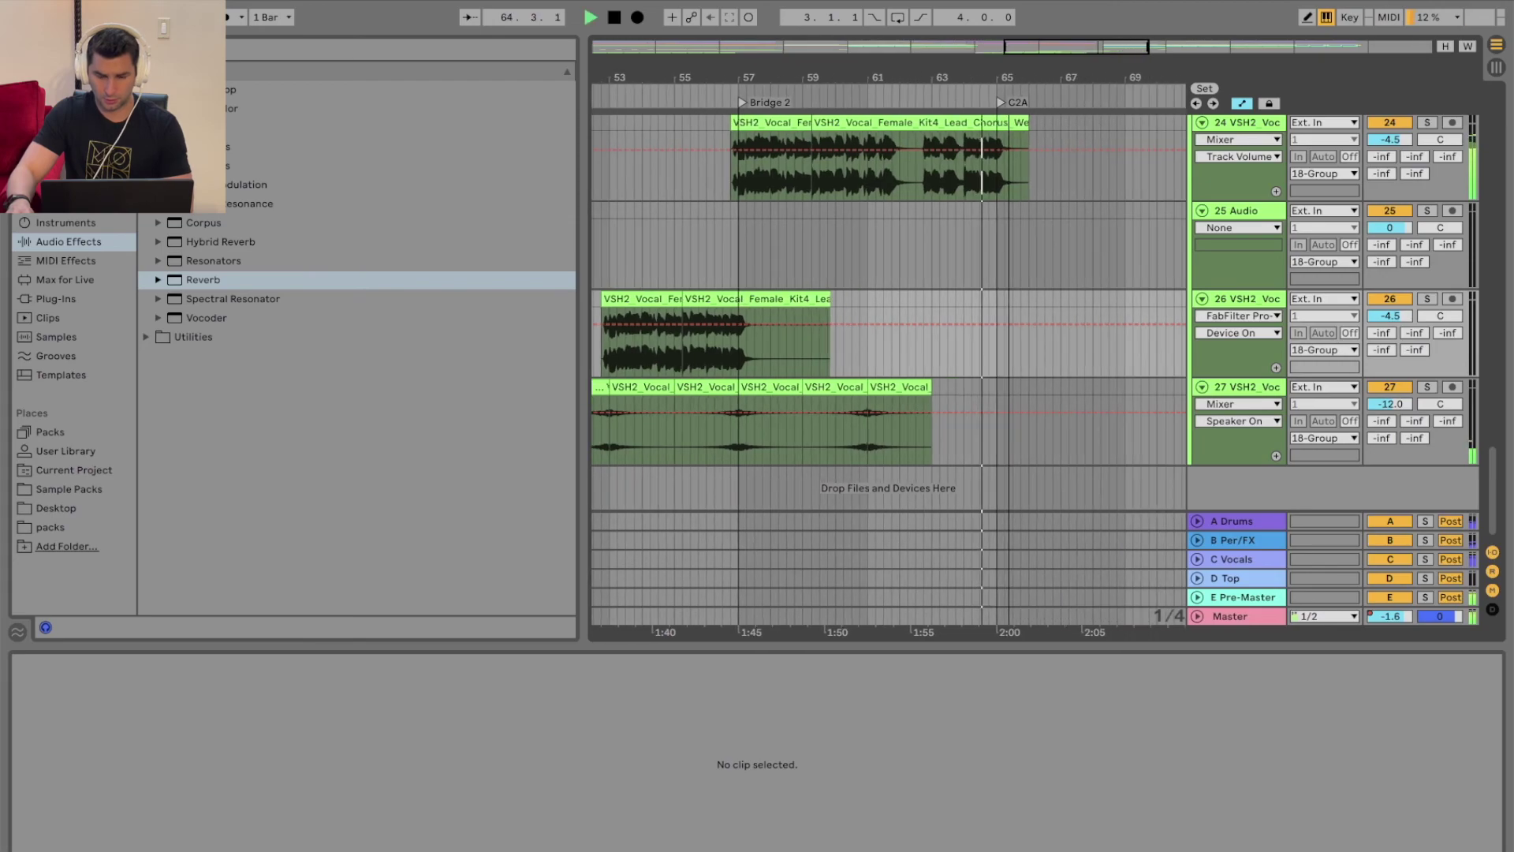
pyautogui.scroll(5, 1162, 285)
pyautogui.scroll(15, 1157, 307)
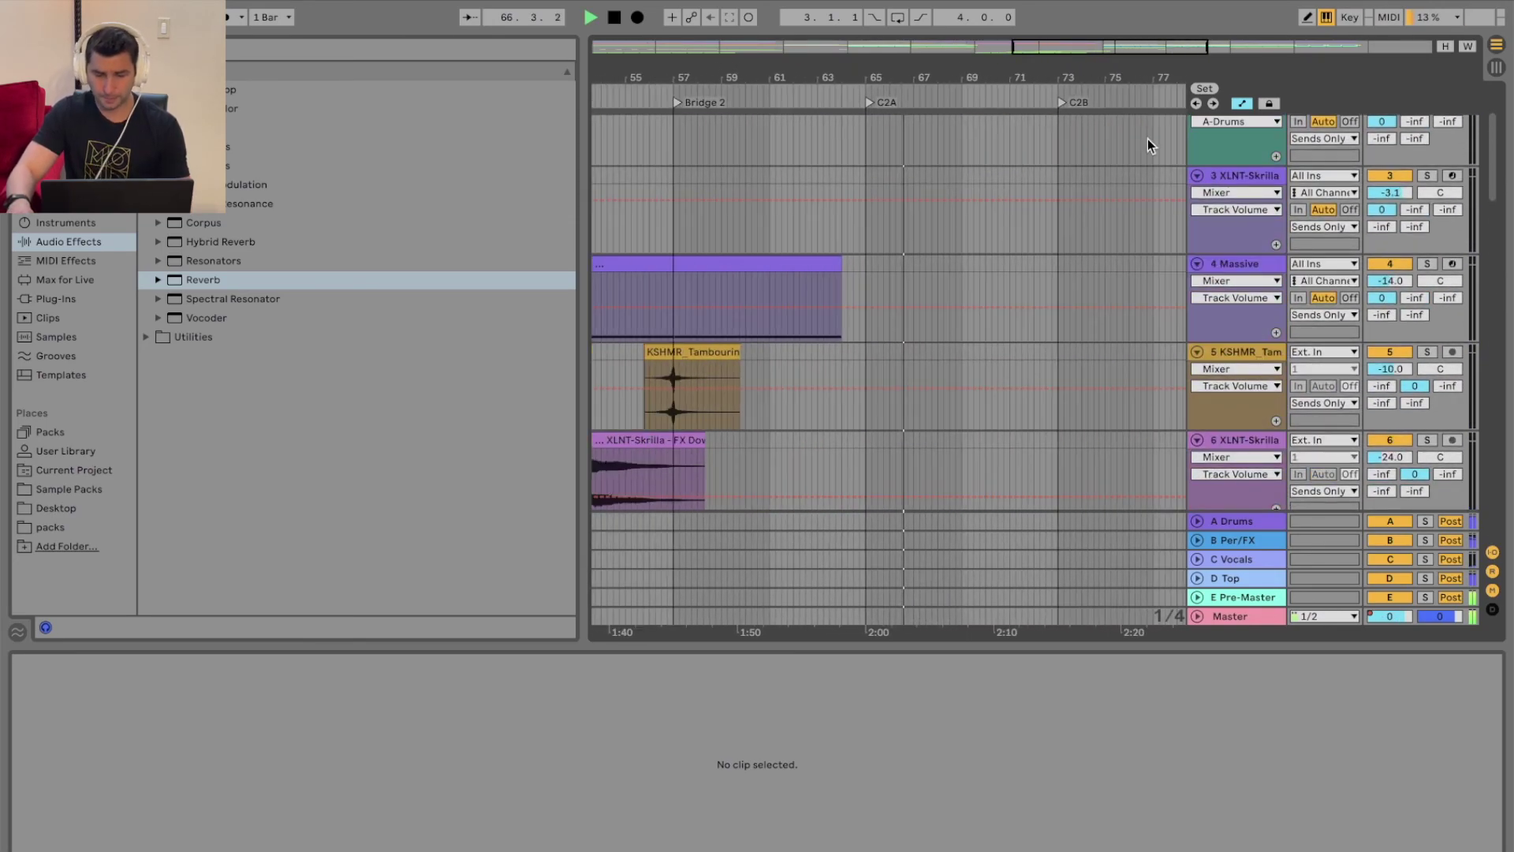
pyautogui.scroll(-5, 1146, 310)
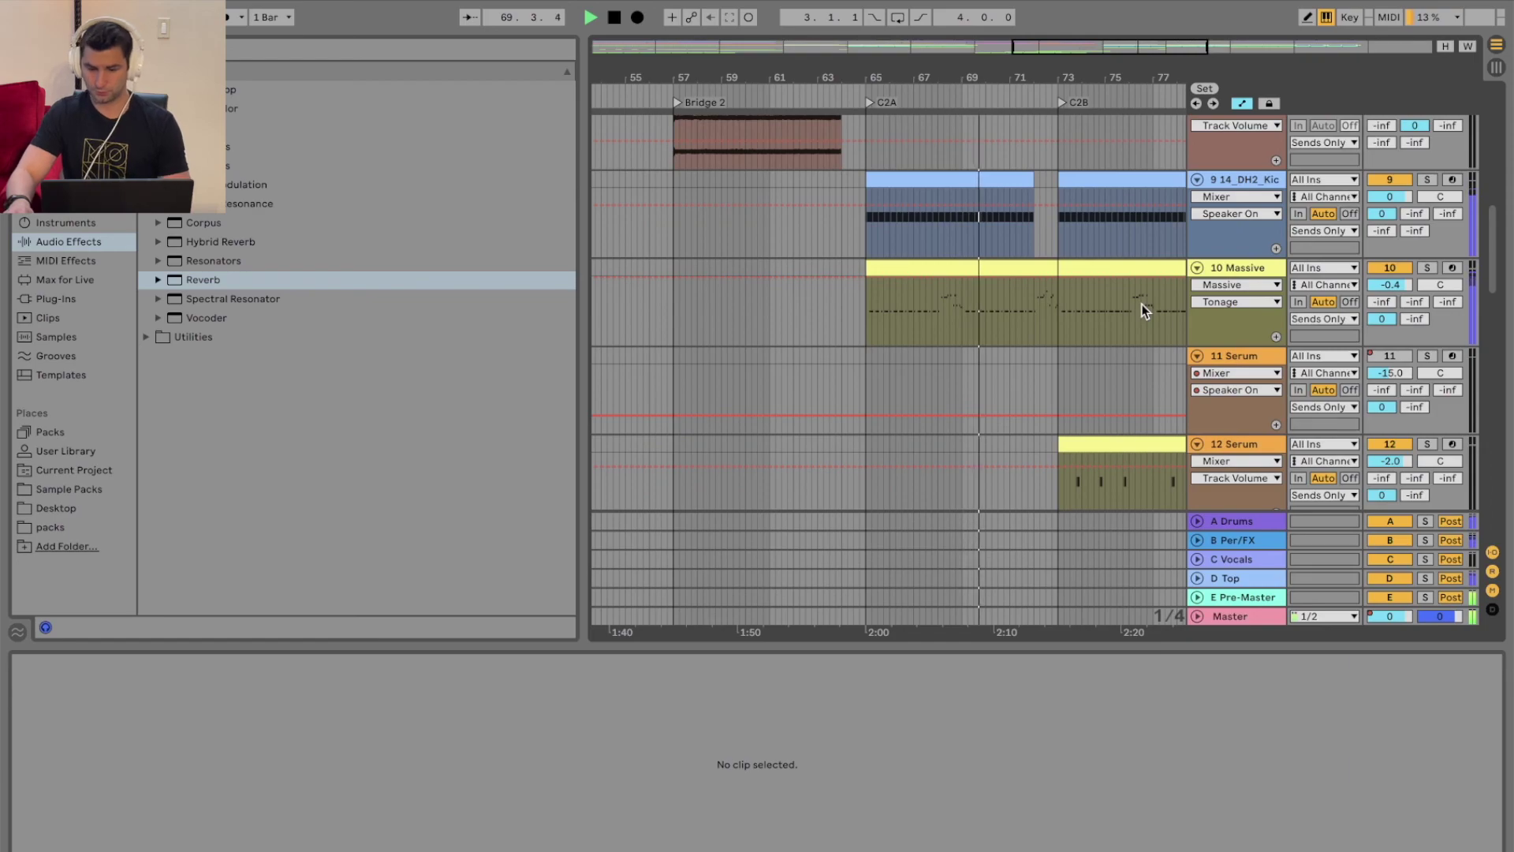
pyautogui.press('space')
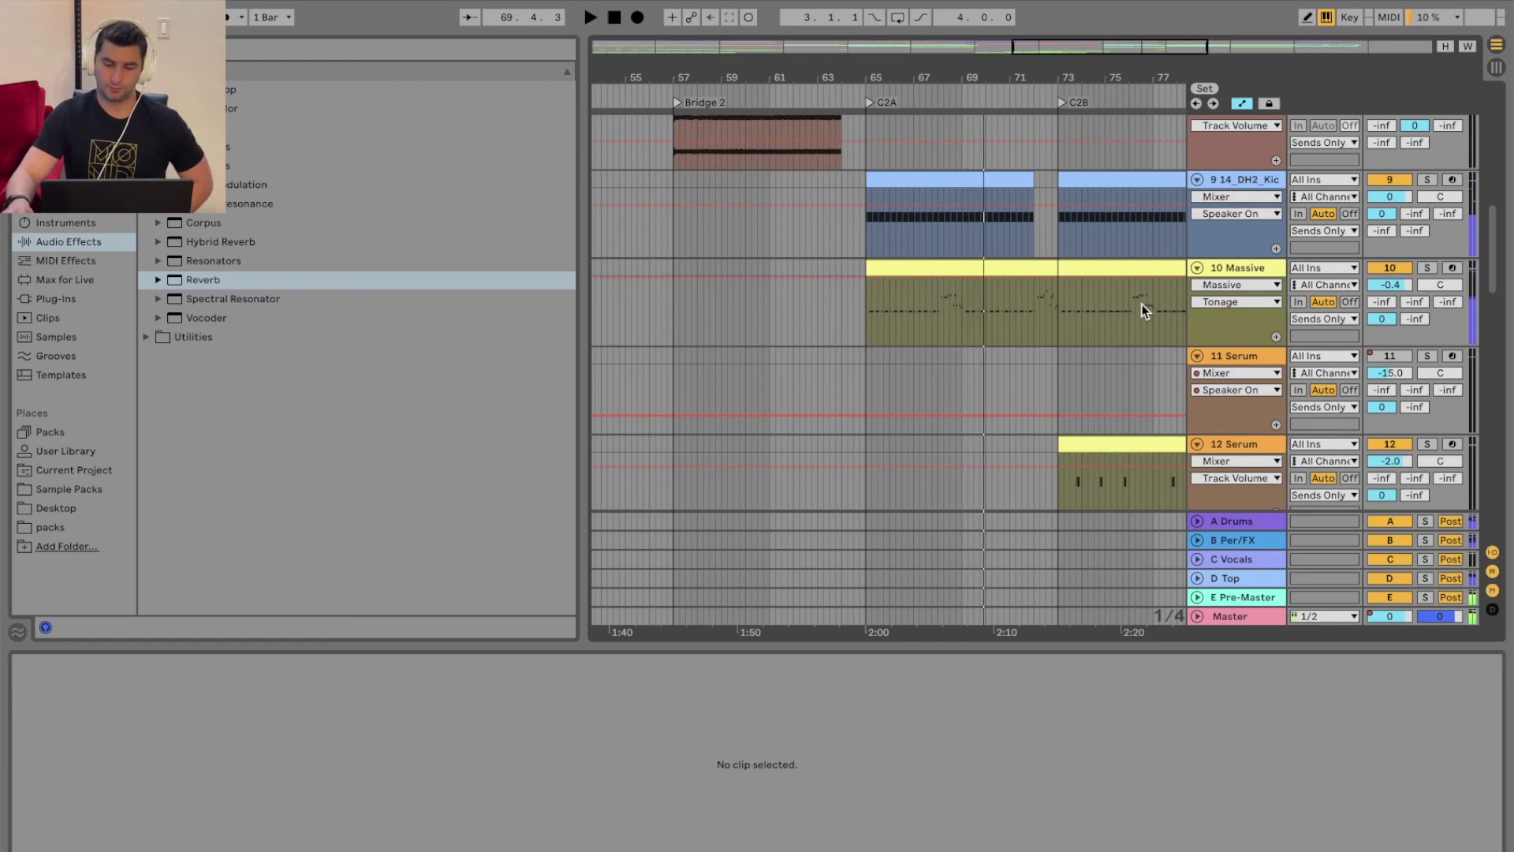
# - Show the device chain of track 10 Massive and examine its Reverb, EQ Eight, FabFilter Pro-Q 2 and sidechained Compressors
pyautogui.click(1258, 272)
pyautogui.hotkey('shift', 'Tab')
pyautogui.hscroll(10, 758, 769)
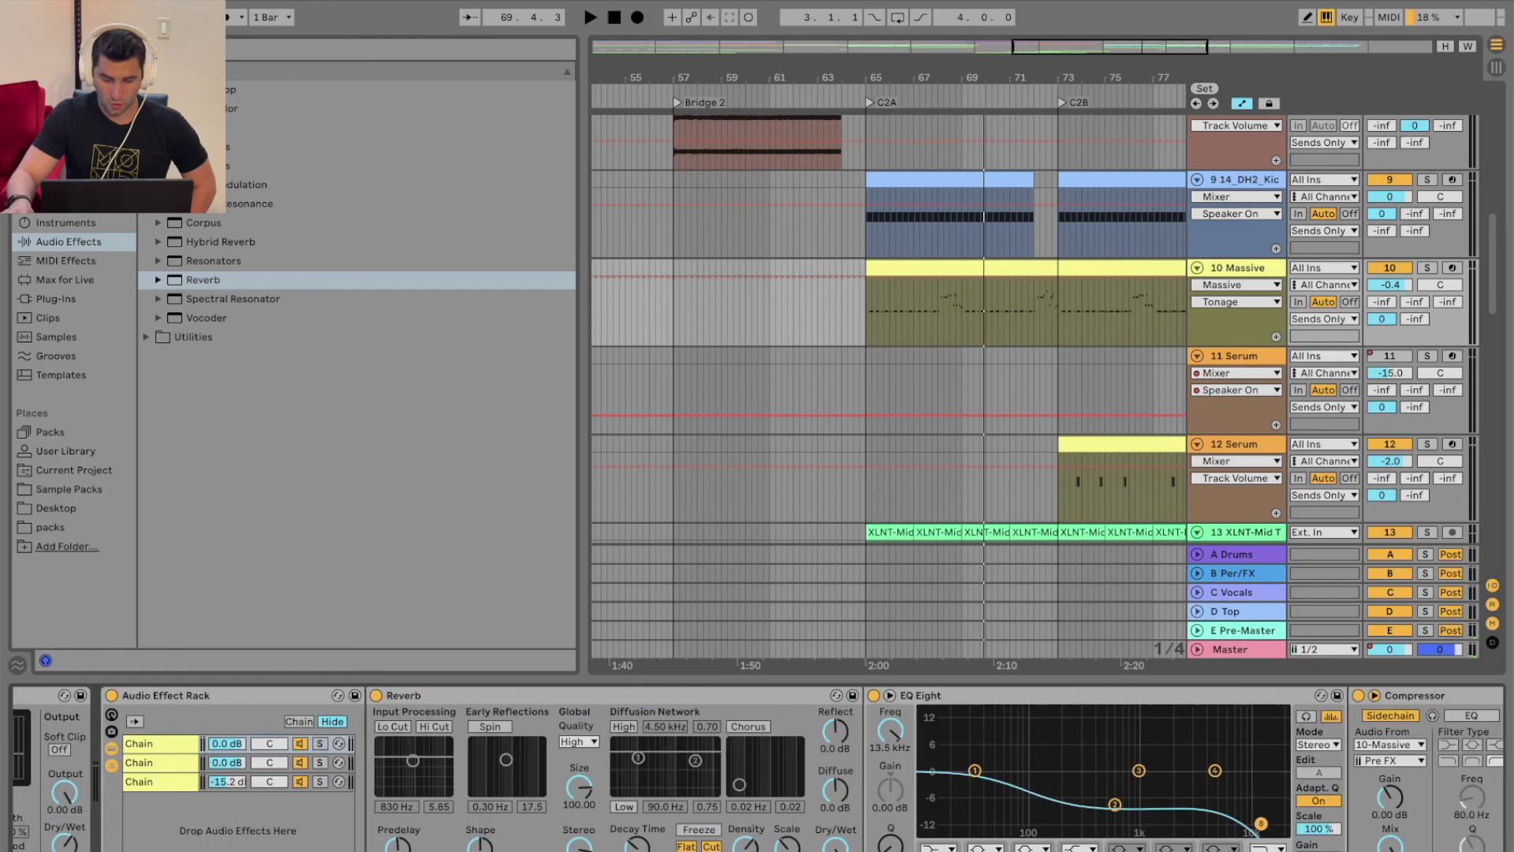
pyautogui.hscroll(-10, 757, 769)
pyautogui.hscroll(10, 757, 769)
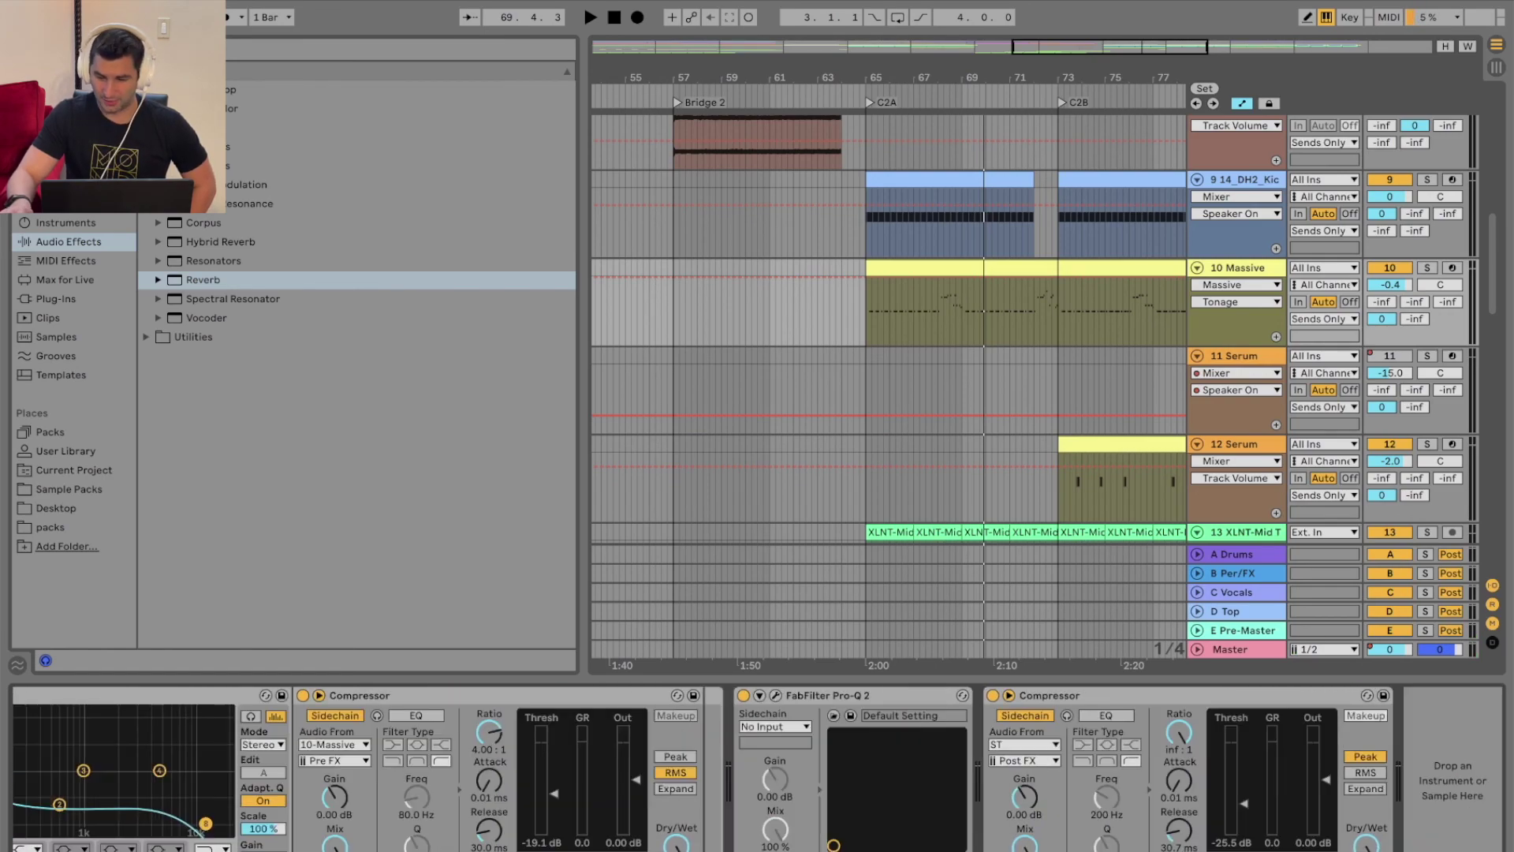
pyautogui.click(1250, 274)
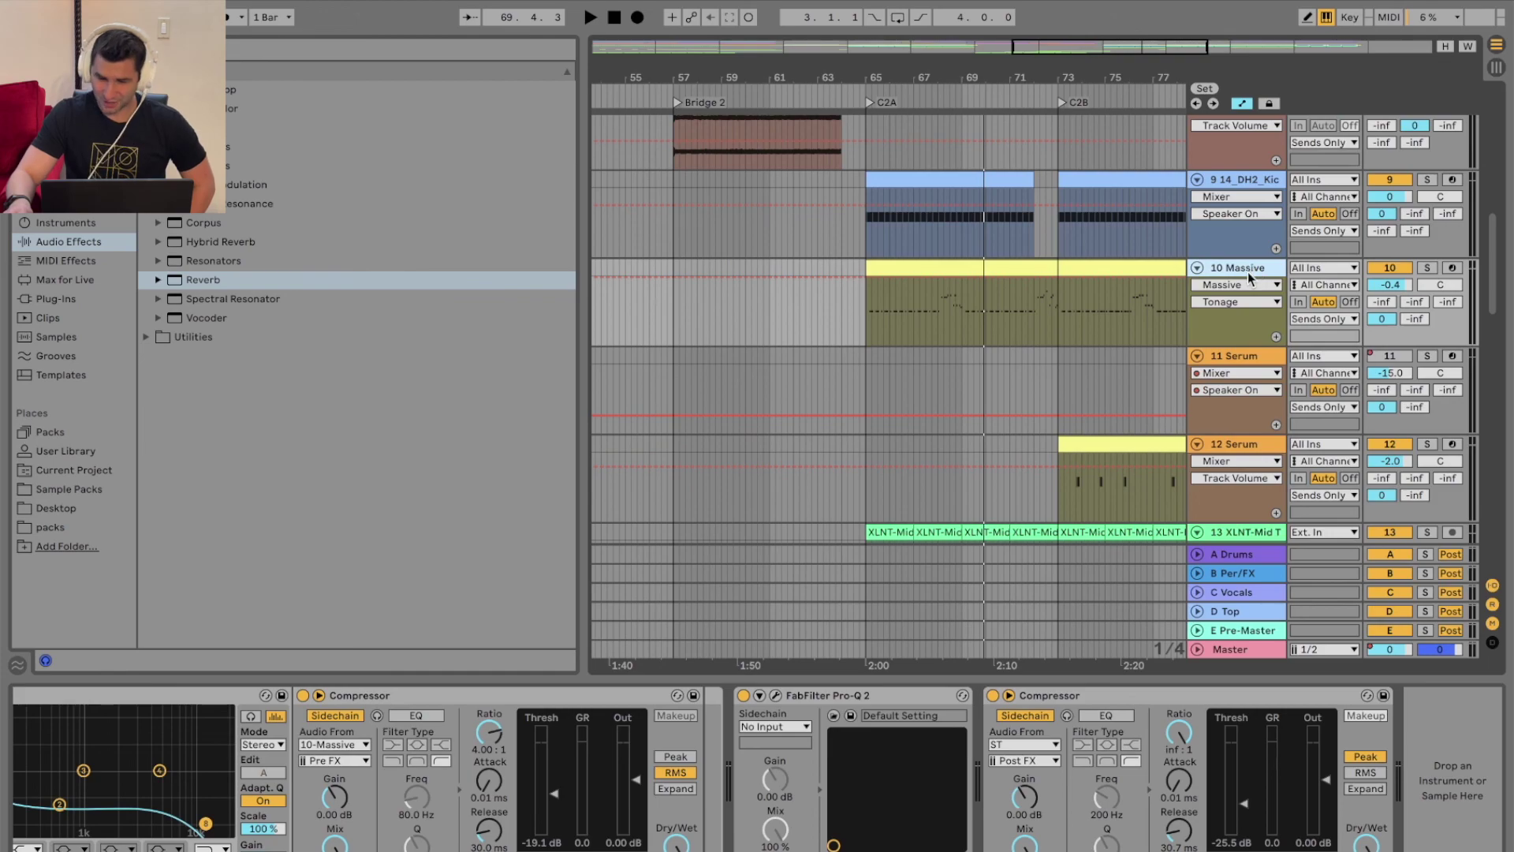